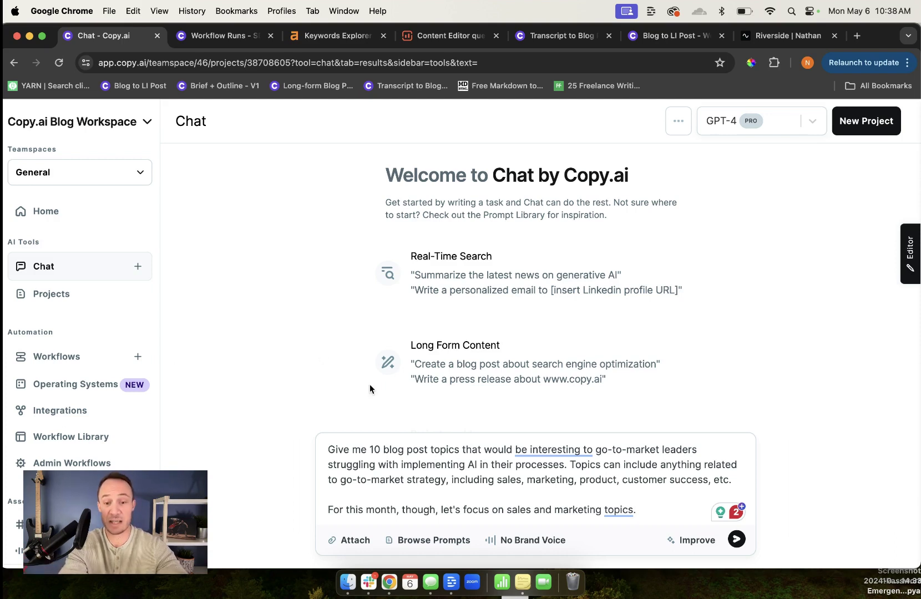
# Send the request for 10 AI sales-and-marketing blog topics and add Chat's list to the editor.
pyautogui.click(499, 488)
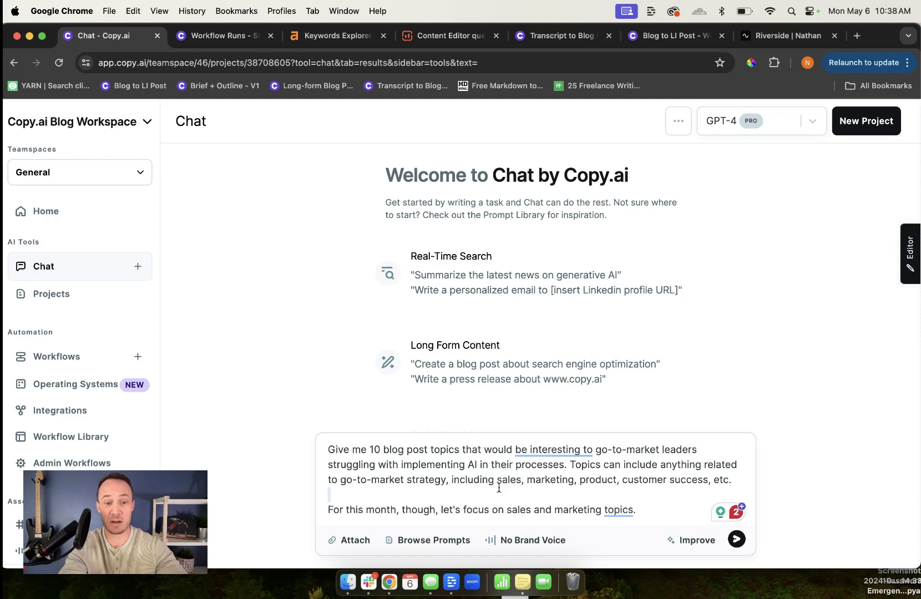
pyautogui.click(522, 496)
pyautogui.click(576, 507)
pyautogui.press('super+a')
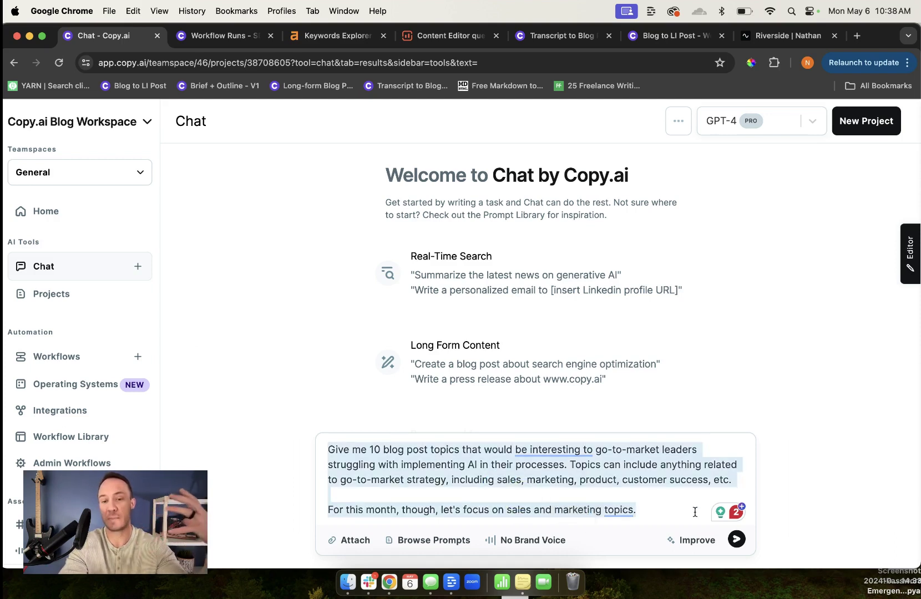
pyautogui.click(737, 541)
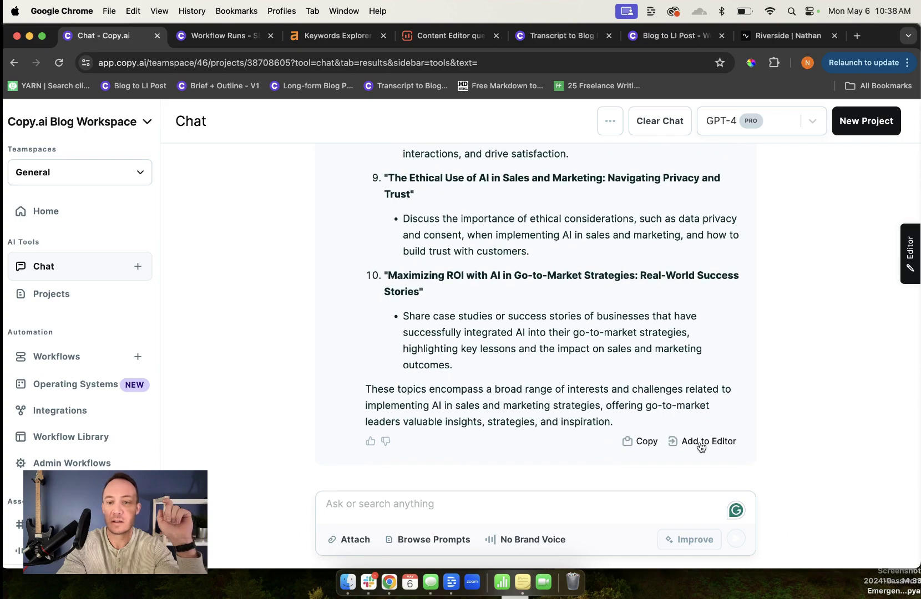
pyautogui.click(700, 442)
# Ask Chat for 10 more topics: 'Just the topics, no need for discussion now'.
pyautogui.scroll(10, 720, 354)
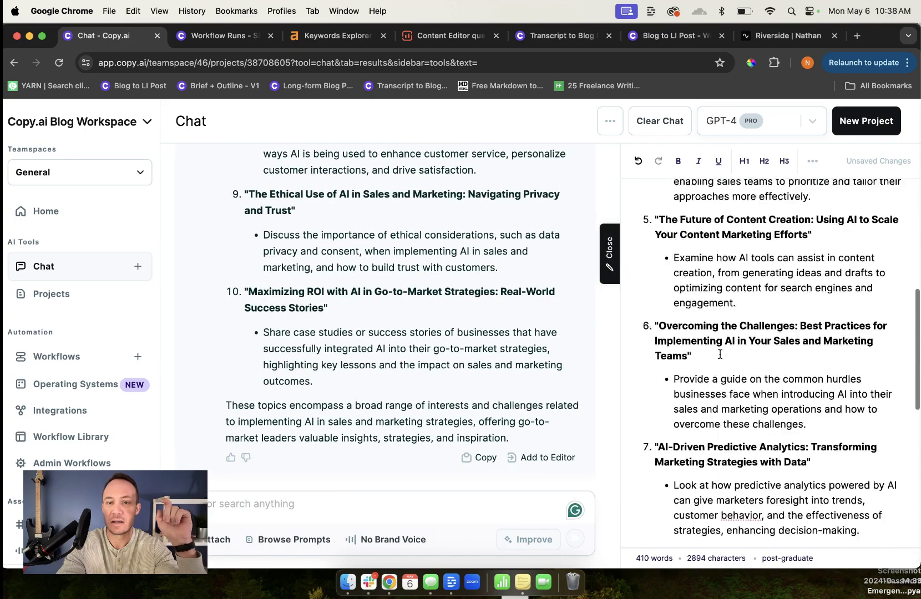
pyautogui.scroll(5, 720, 356)
pyautogui.scroll(-15, 694, 344)
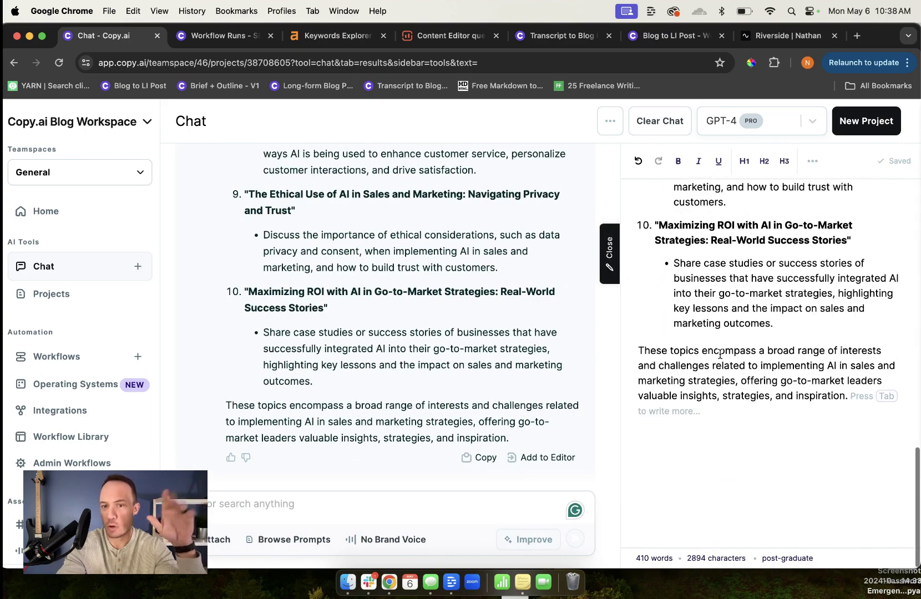
pyautogui.click(411, 507)
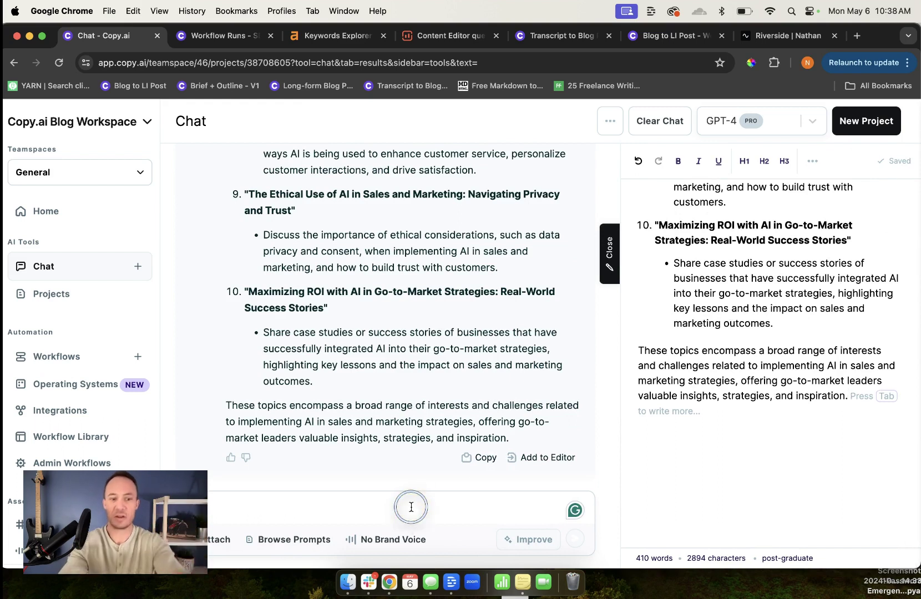
pyautogui.write('great, can ')
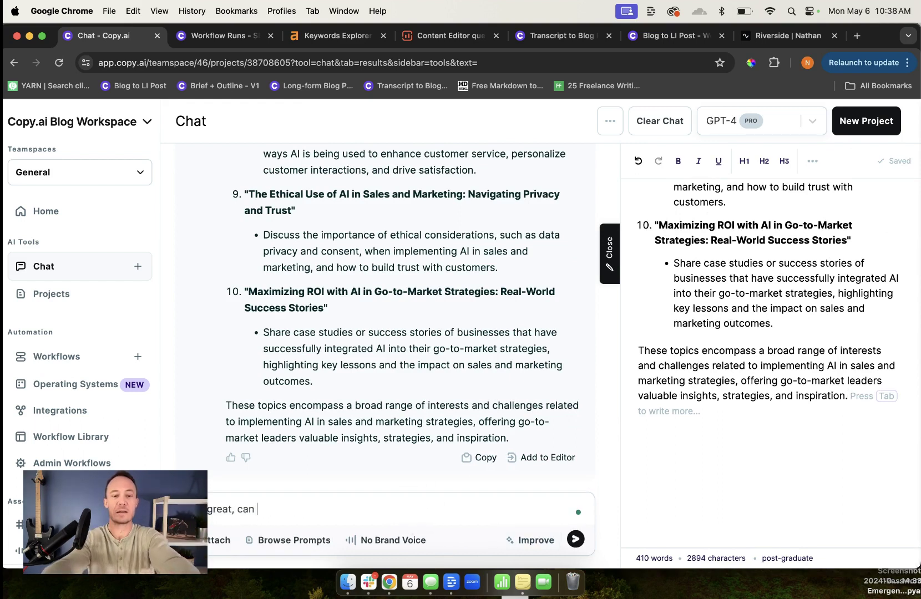
pyautogui.write('you give me 1 ')
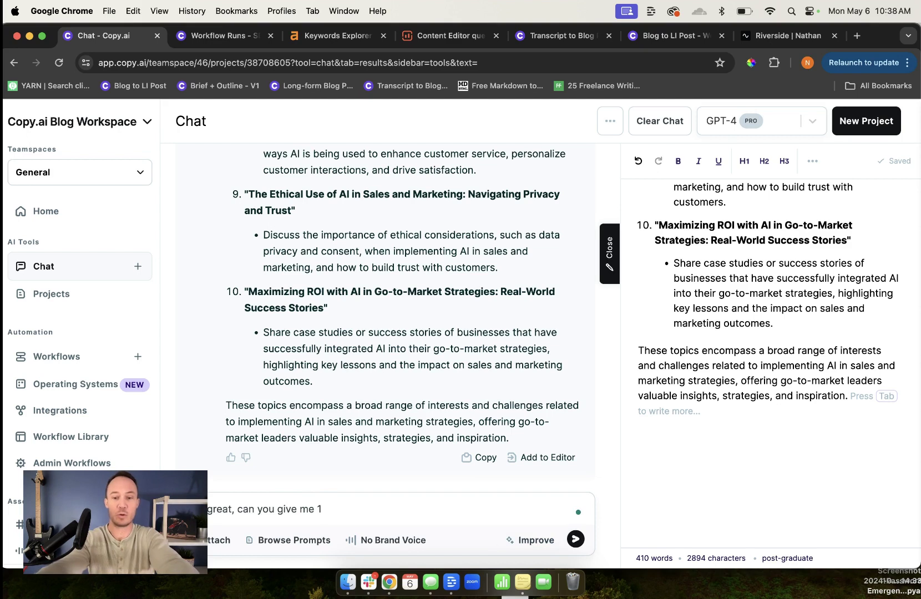
pyautogui.write('o more')
pyautogui.press('BackSpace')
pyautogui.press('BackSpace')
pyautogui.press('BackSpace')
pyautogui.press('BackSpace')
pyautogui.press('BackSpace')
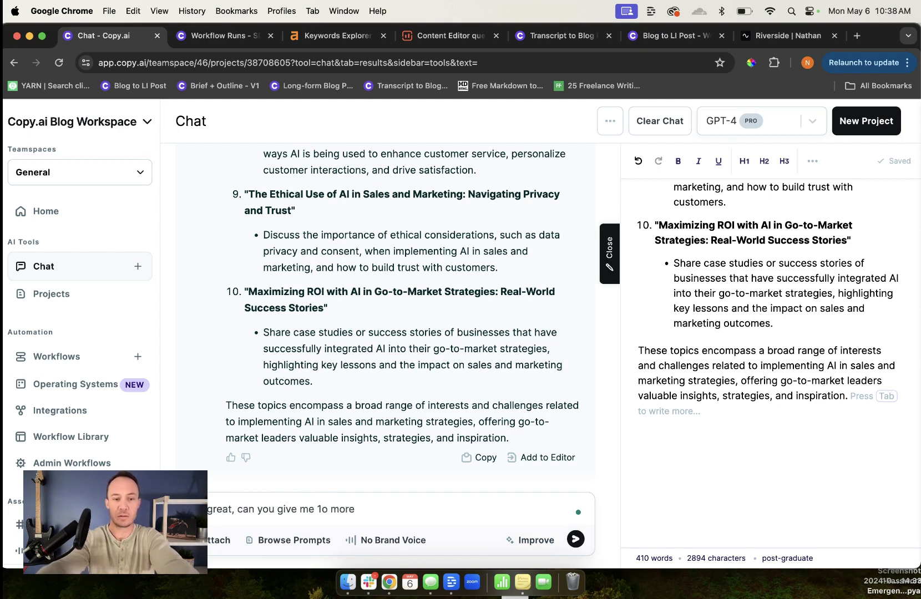
pyautogui.press('BackSpace')
pyautogui.write('0 more')
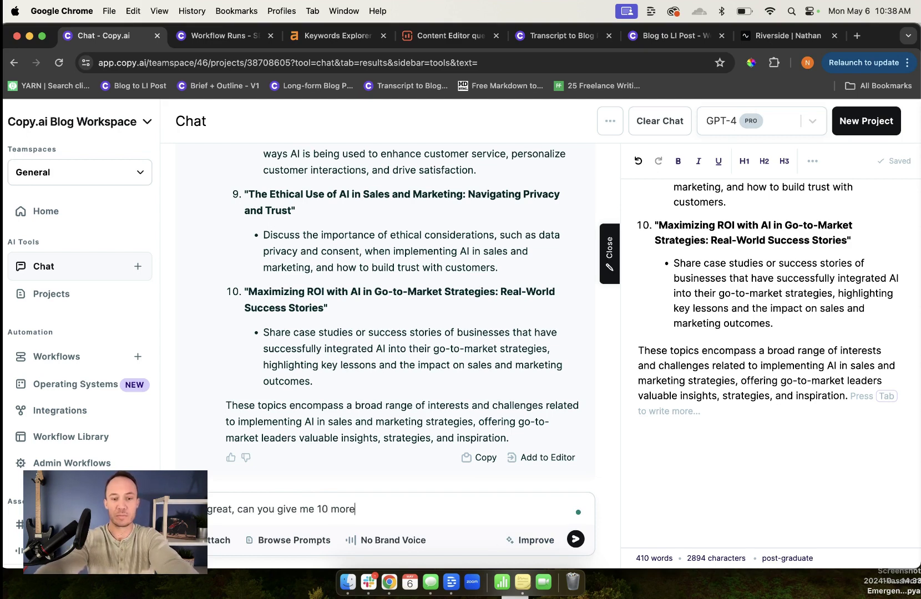
pyautogui.write('? Just the to')
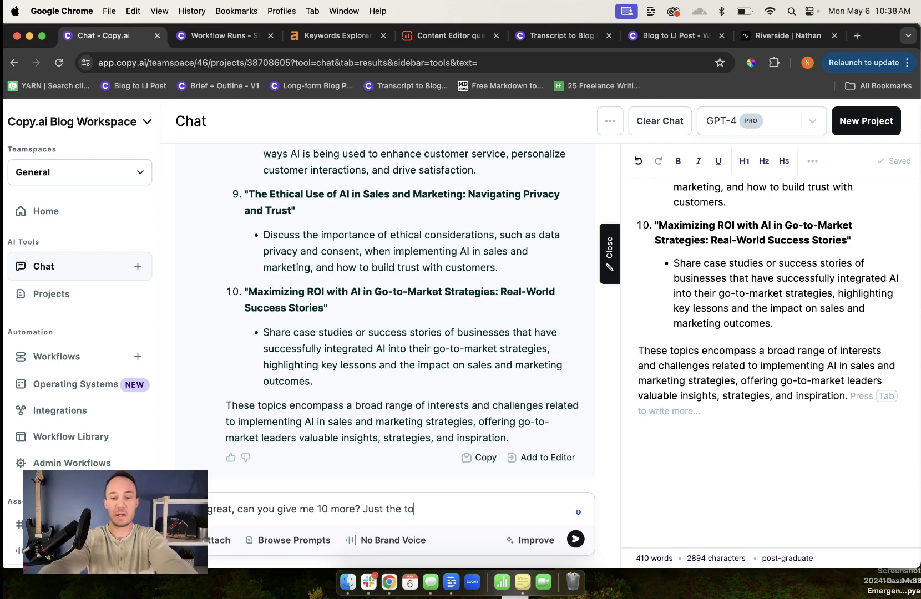
pyautogui.write('pics, no need for ')
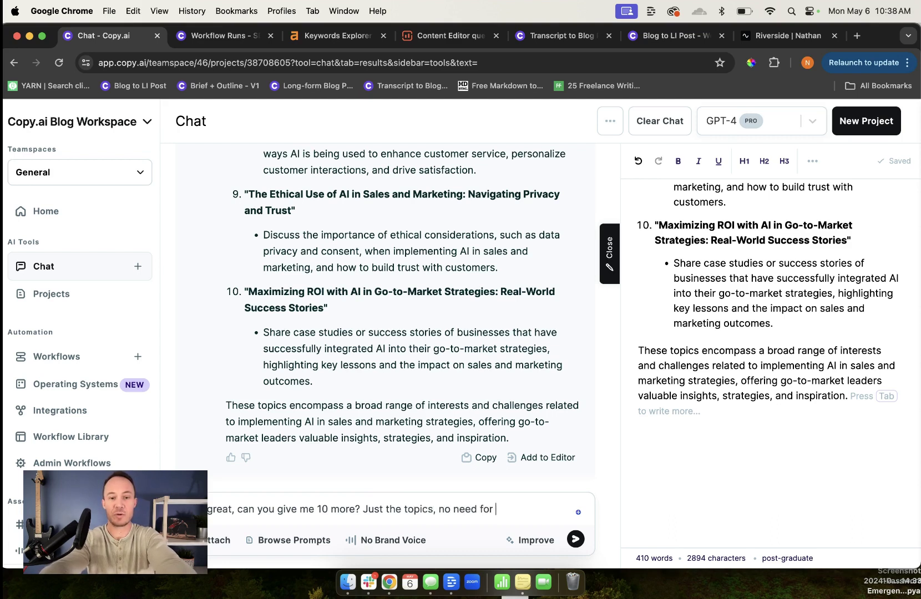
pyautogui.write('discu')
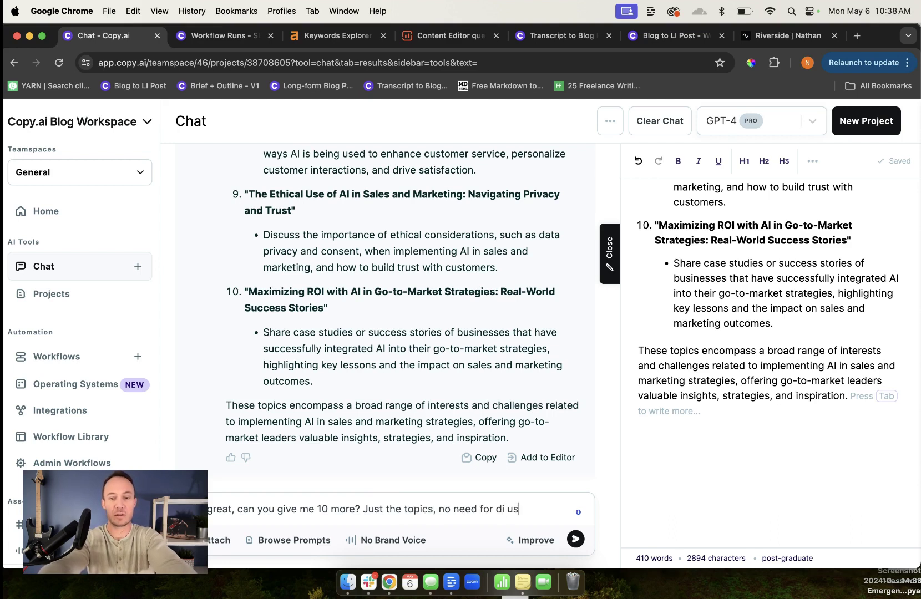
pyautogui.write('ssion now')
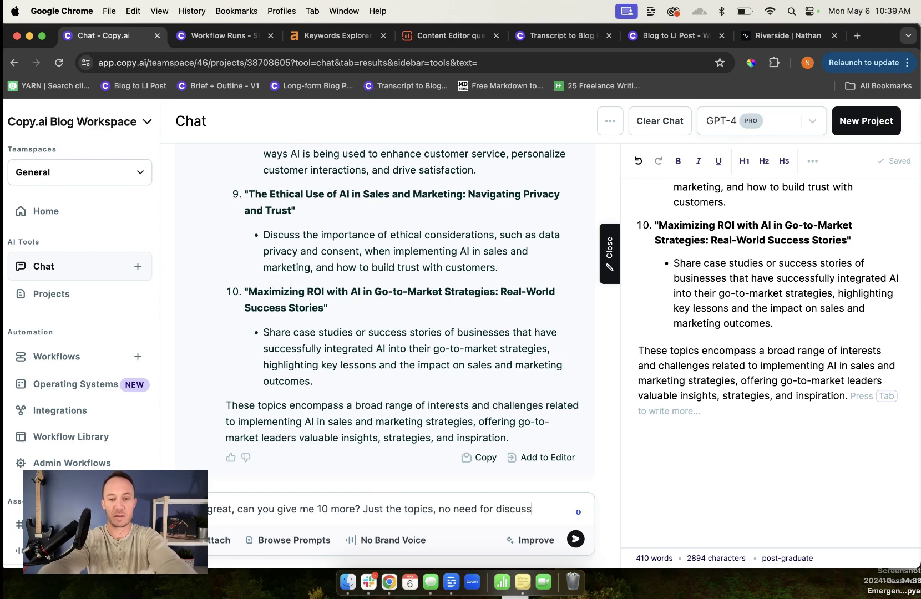
pyautogui.press('Return')
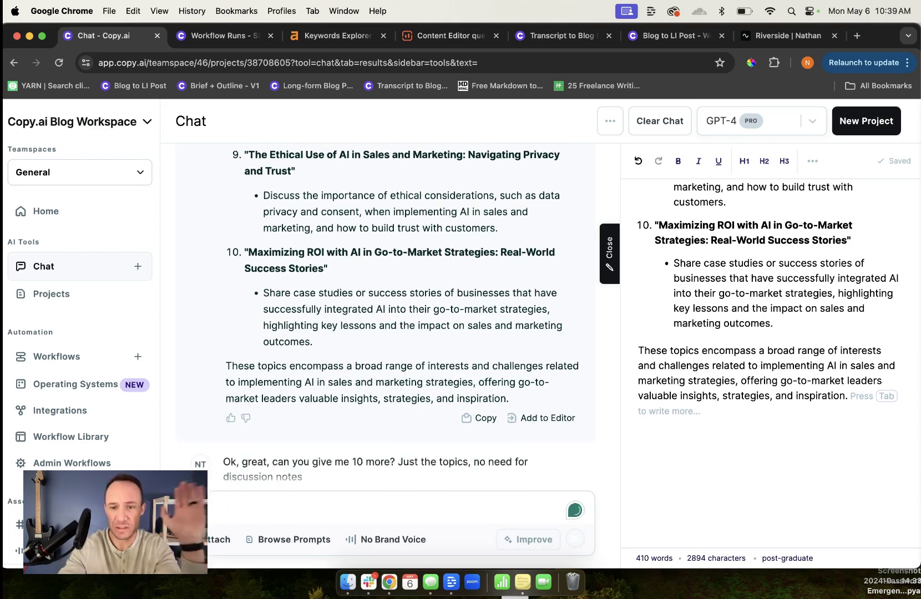
# Delete the description bullets under topics 1 through 5 in the editor.
pyautogui.scroll(15, 720, 377)
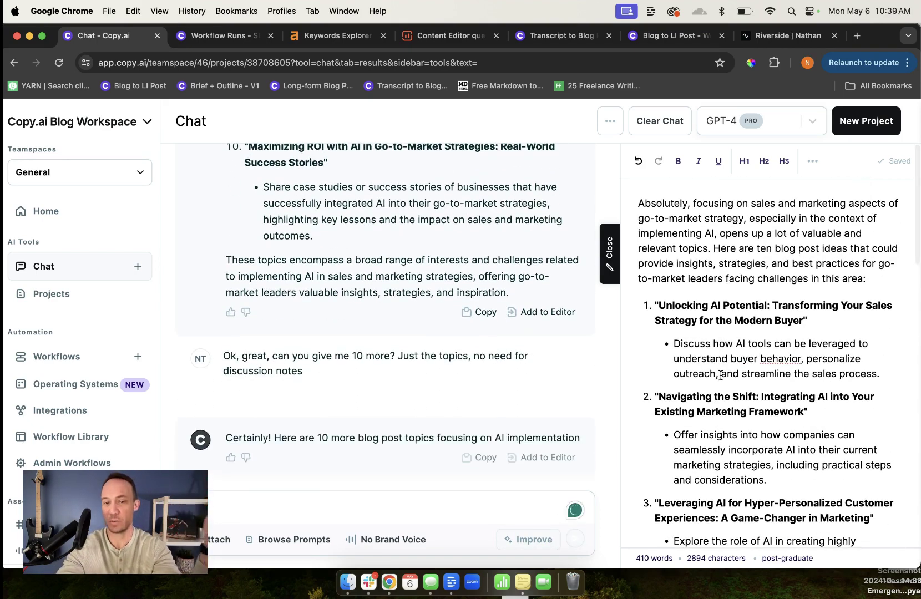
pyautogui.doubleClick(728, 344)
pyautogui.tripleClick(728, 344)
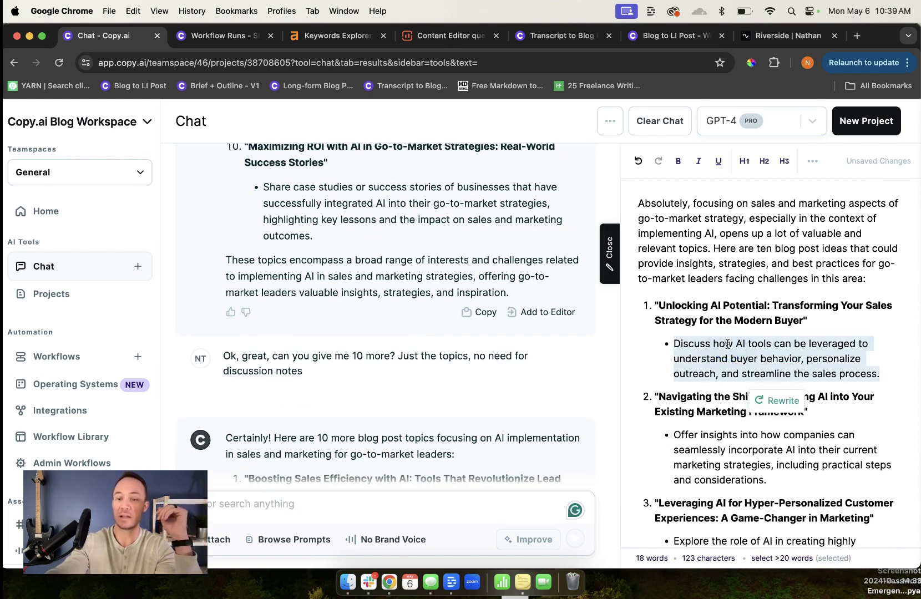
pyautogui.press('BackSpace')
pyautogui.press('BackSpace')
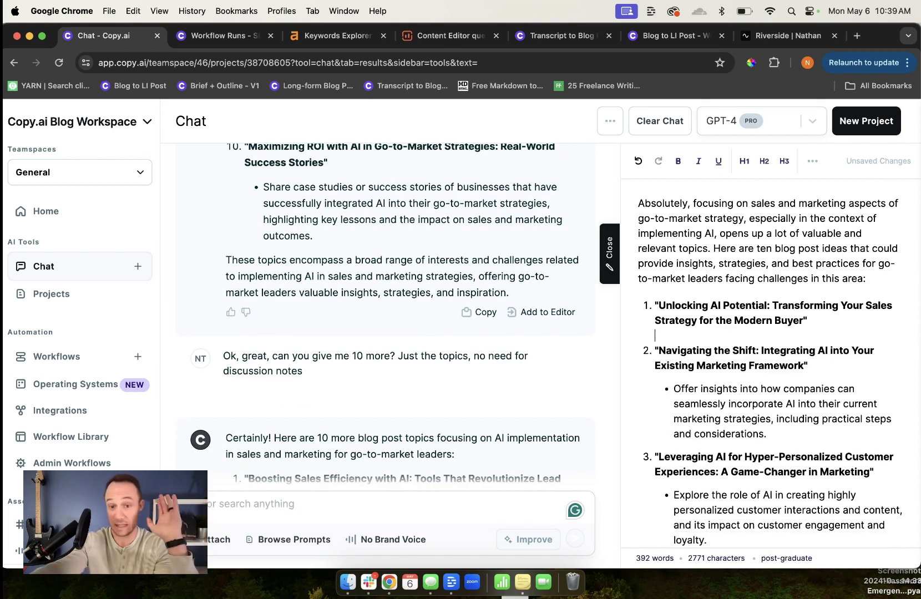
pyautogui.tripleClick(738, 394)
pyautogui.press('BackSpace')
pyautogui.press('BackSpace')
pyautogui.doubleClick(740, 446)
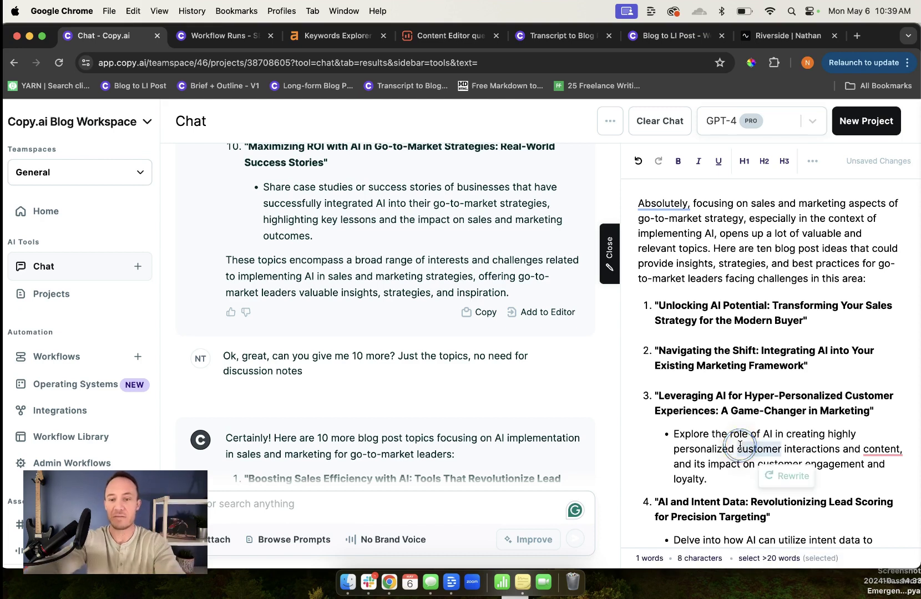
pyautogui.tripleClick(741, 444)
pyautogui.press('BackSpace')
pyautogui.press('BackSpace')
pyautogui.tripleClick(727, 475)
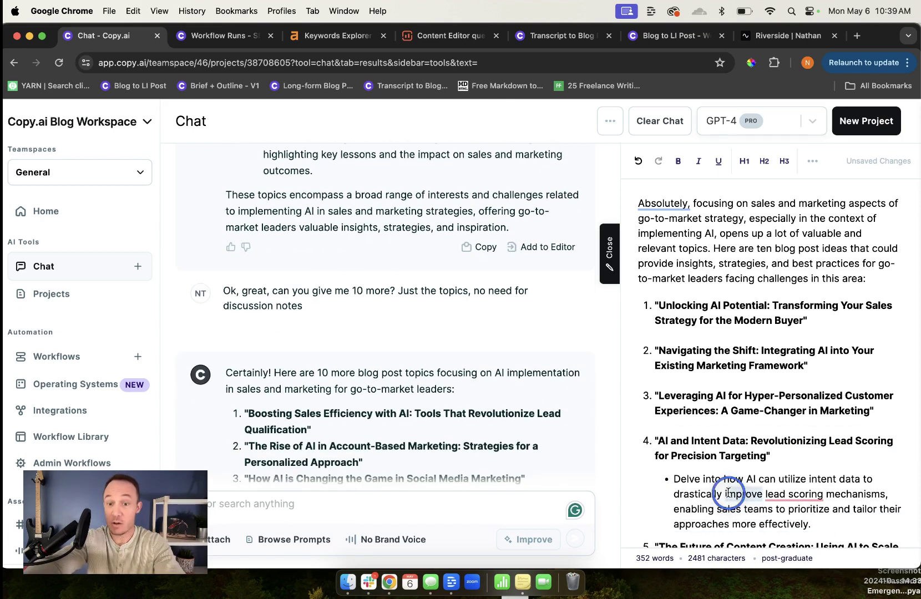
pyautogui.press('BackSpace')
pyautogui.scroll(-3, 724, 499)
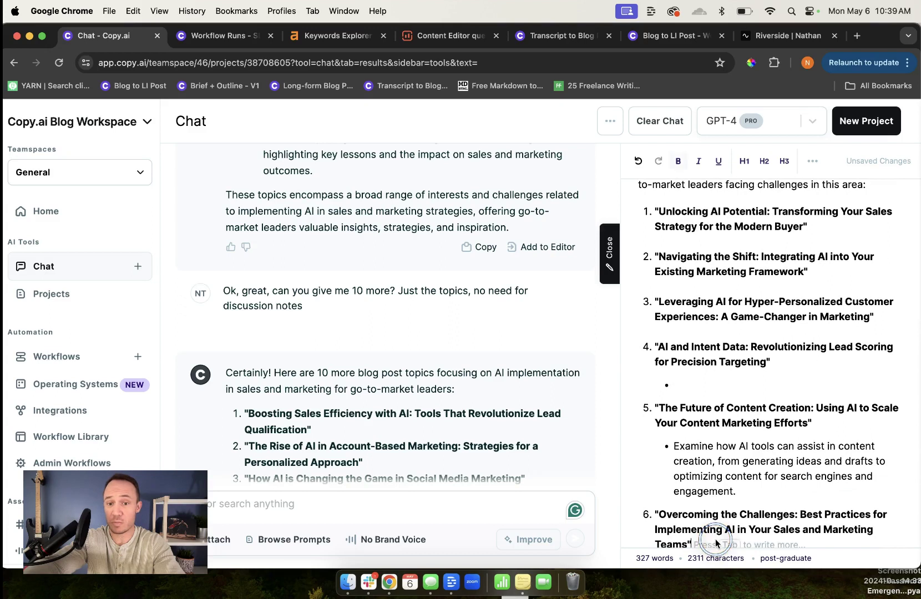
pyautogui.click(680, 384)
pyautogui.press('BackSpace')
pyautogui.doubleClick(696, 446)
pyautogui.tripleClick(697, 451)
pyautogui.press('BackSpace')
pyautogui.press('BackSpace')
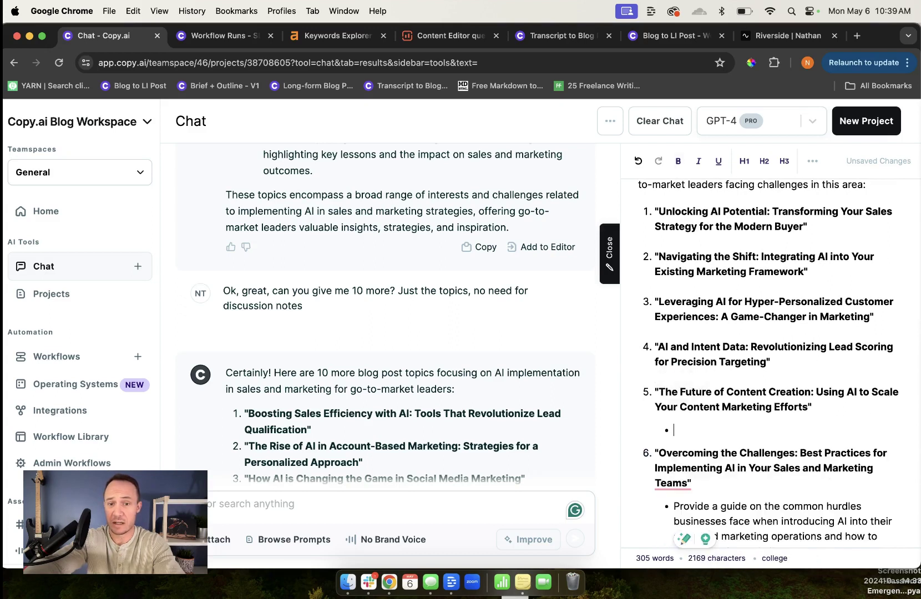
pyautogui.tripleClick(704, 498)
# Delete the description bullets under topics 6 through 10.
pyautogui.press('BackSpace')
pyautogui.press('BackSpace')
pyautogui.scroll(-4, 710, 369)
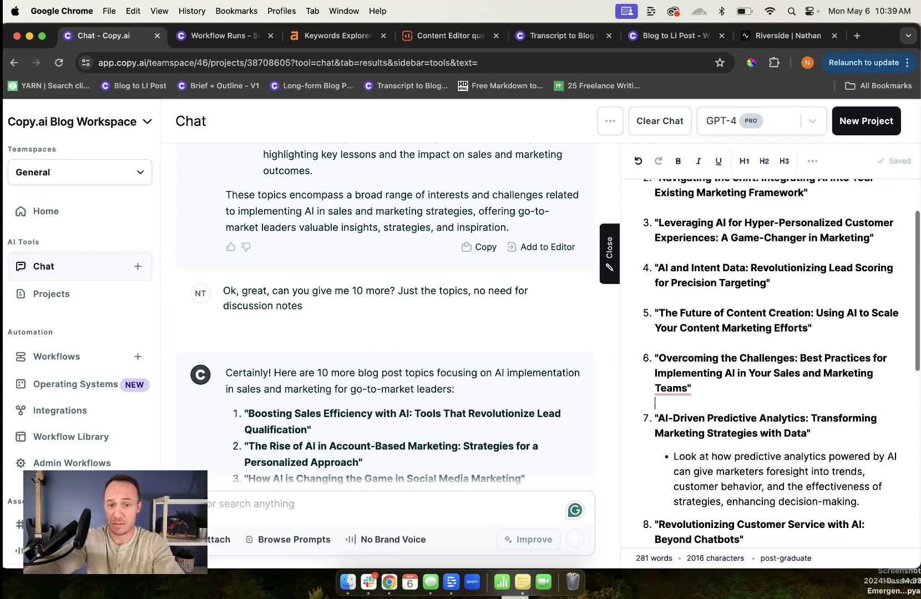
pyautogui.tripleClick(711, 373)
pyautogui.press('BackSpace')
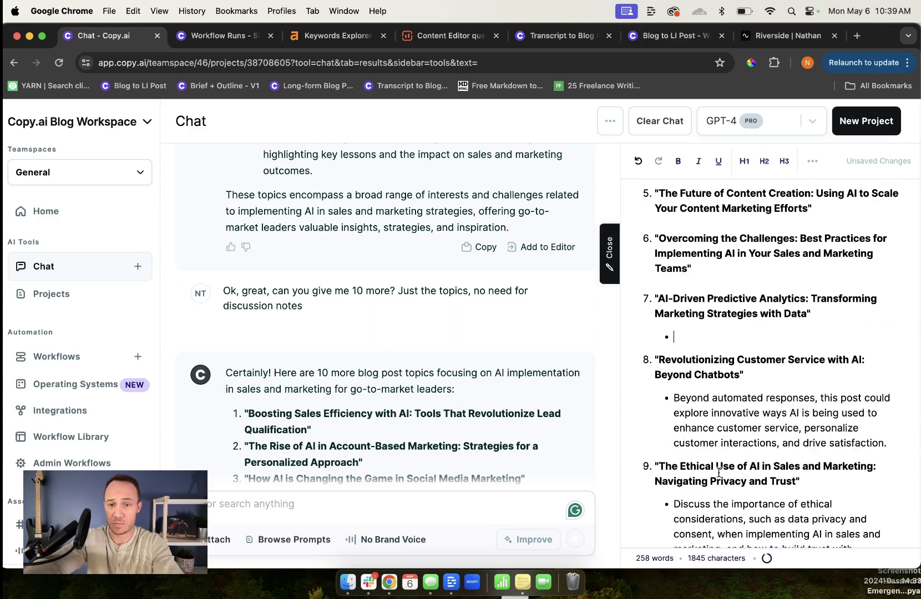
pyautogui.press('BackSpace')
pyautogui.tripleClick(675, 381)
pyautogui.press('BackSpace')
pyautogui.press('BackSpace')
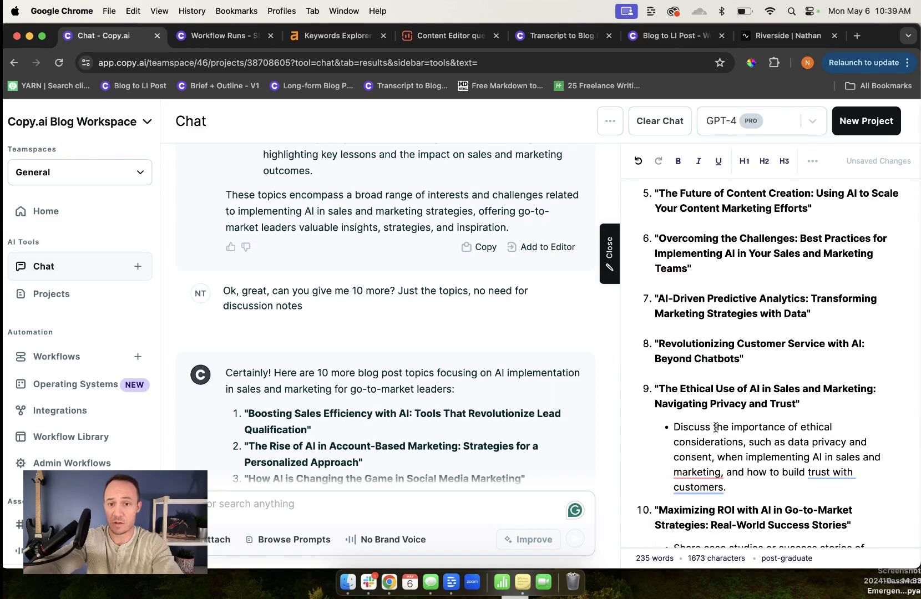
pyautogui.tripleClick(709, 426)
pyautogui.press('BackSpace')
pyautogui.press('BackSpace')
pyautogui.scroll(-3, 766, 389)
pyautogui.scroll(-1, 708, 392)
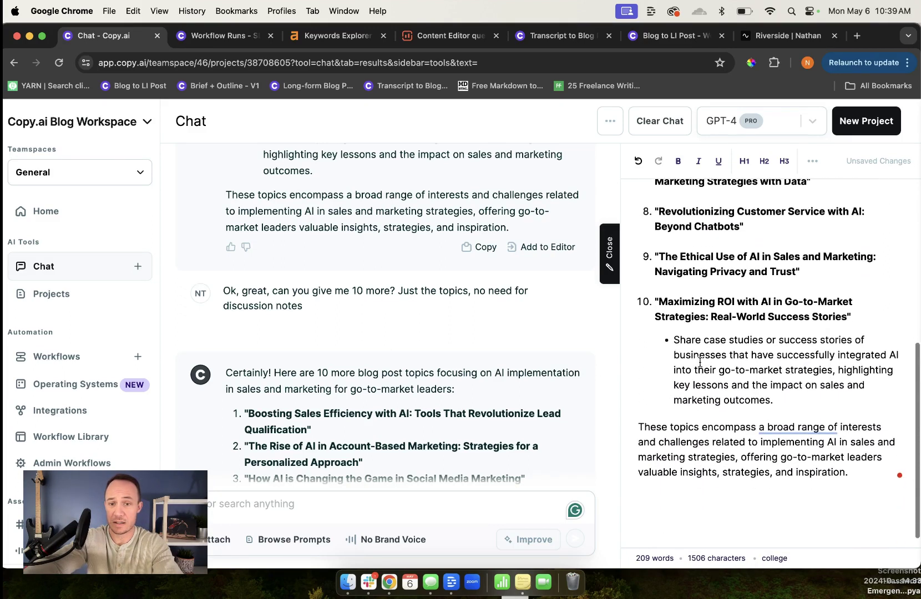
pyautogui.tripleClick(709, 391)
pyautogui.press('BackSpace')
pyautogui.press('BackSpace')
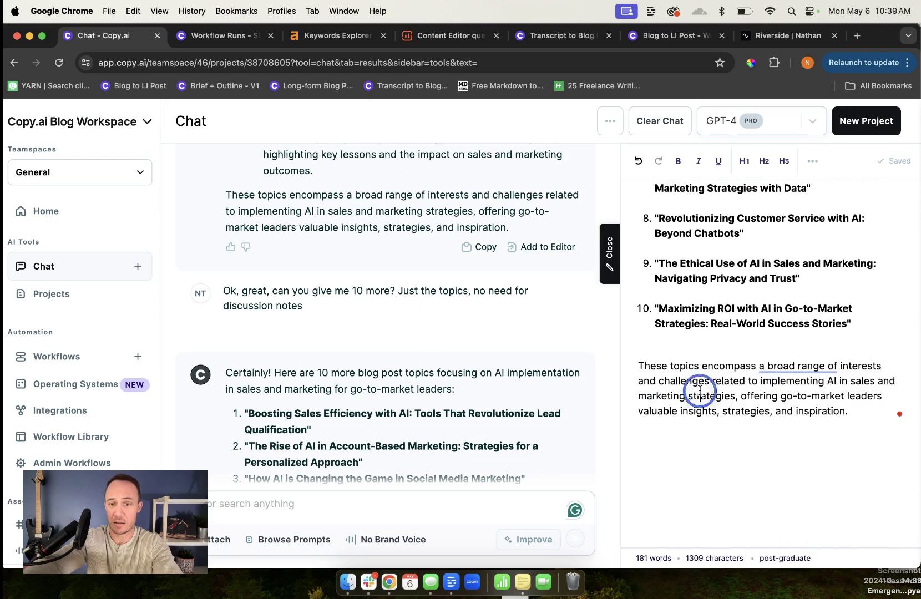
pyautogui.tripleClick(700, 389)
# Remove the closing summary and intro paragraph, leaving only the ten numbered titles.
pyautogui.press('BackSpace')
pyautogui.scroll(5, 693, 364)
pyautogui.scroll(-4, 672, 377)
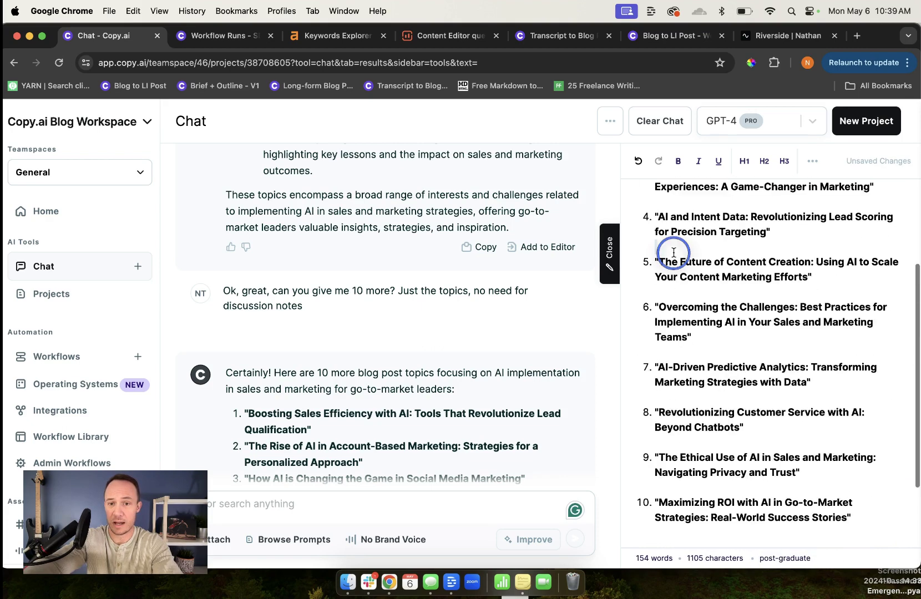
pyautogui.scroll(4, 677, 267)
pyautogui.tripleClick(673, 232)
pyautogui.press('BackSpace')
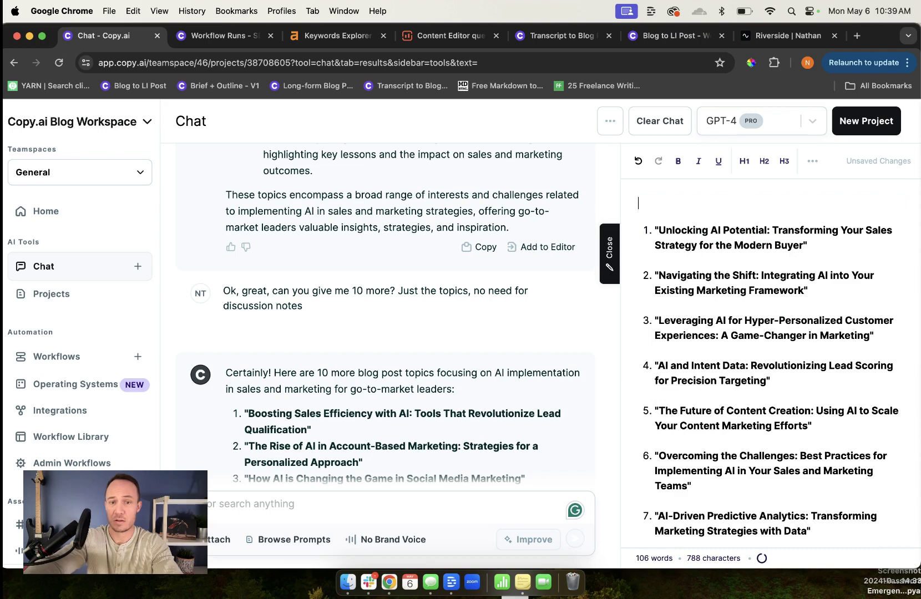
pyautogui.scroll(-5, 806, 421)
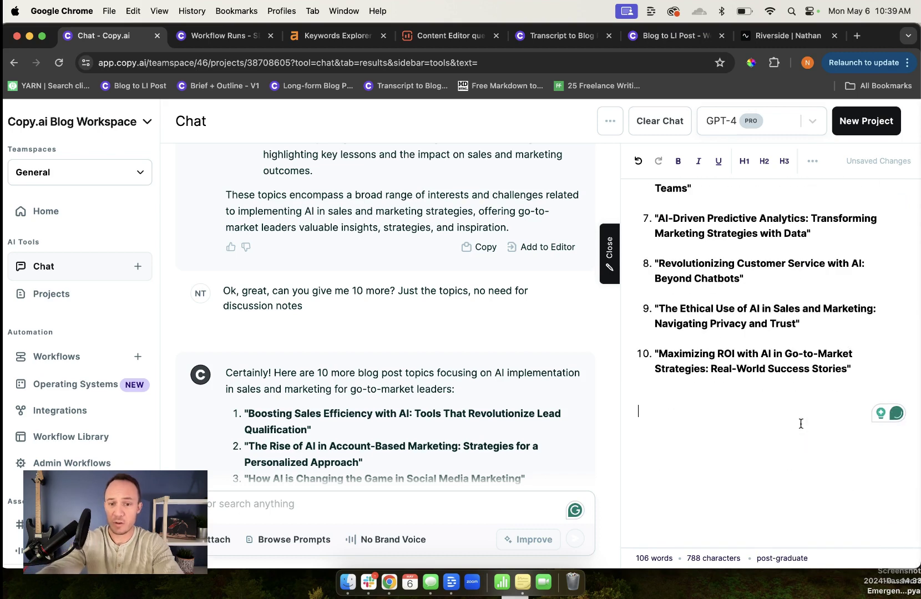
pyautogui.scroll(-5, 501, 403)
# Add the second batch of topics to the editor and ask Chat for 10 more.
pyautogui.click(541, 441)
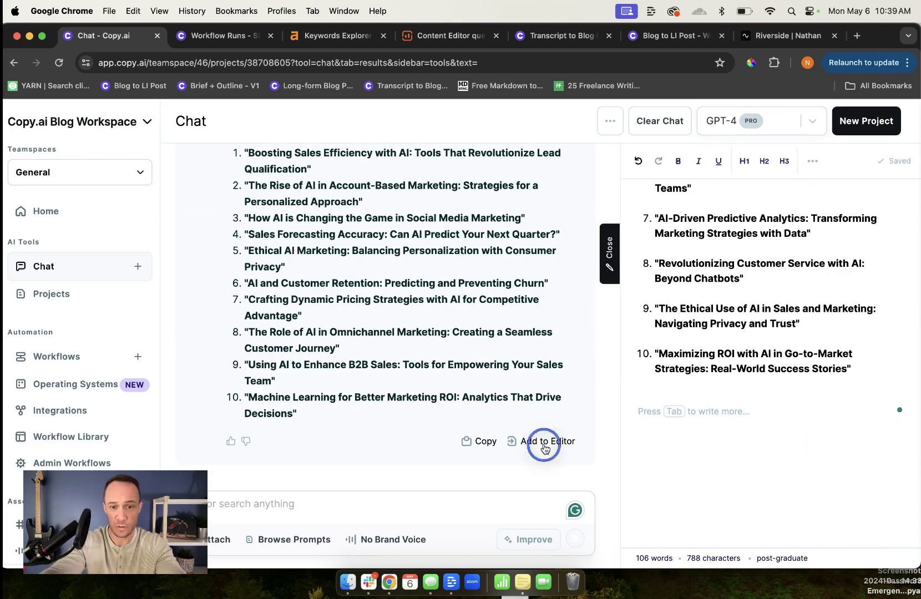
pyautogui.click(479, 502)
pyautogui.write('Great, how ')
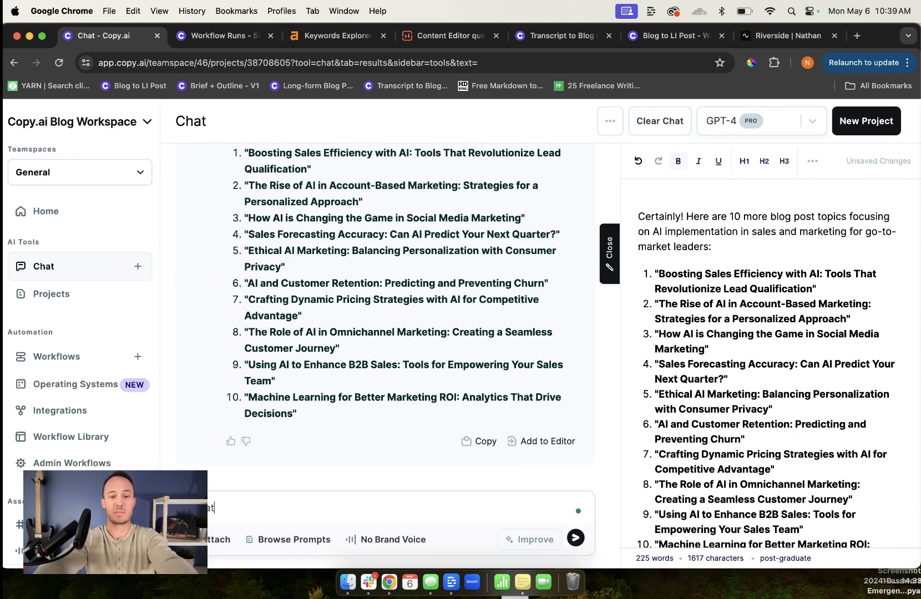
pyautogui.write('about 10 more?')
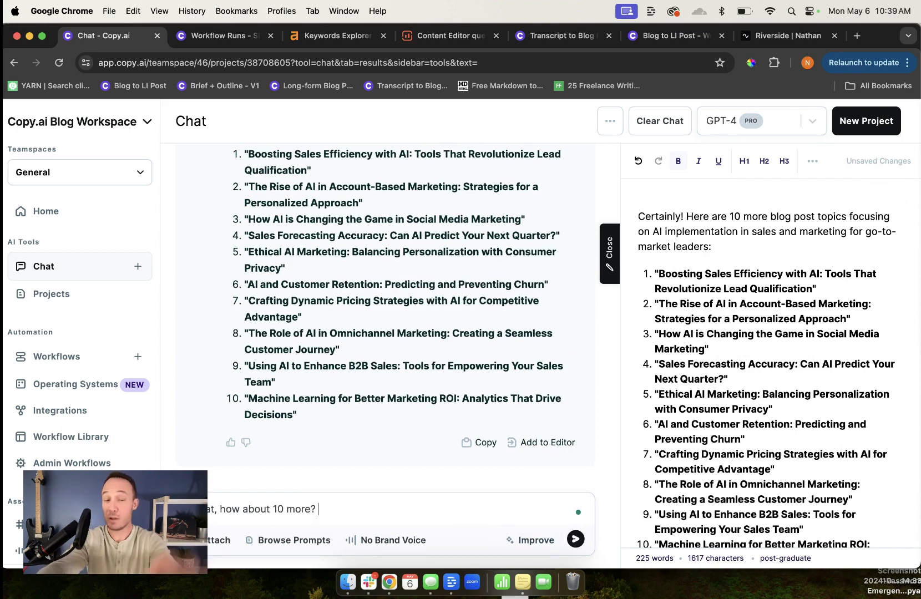
pyautogui.press('Return')
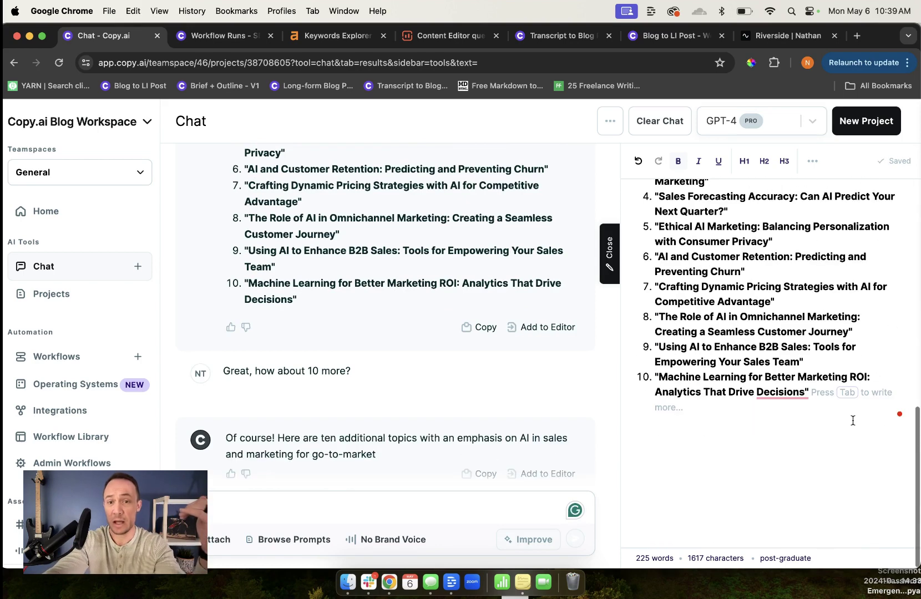
# Delete the pasted intro so the new topics become items 11–20, then start empty item 21.
pyautogui.tripleClick(794, 275)
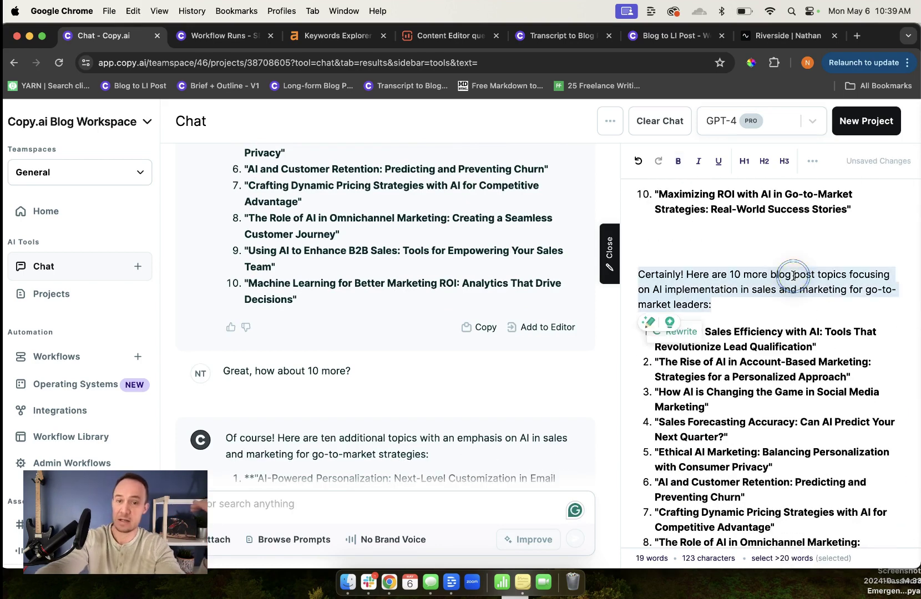
pyautogui.press('BackSpace')
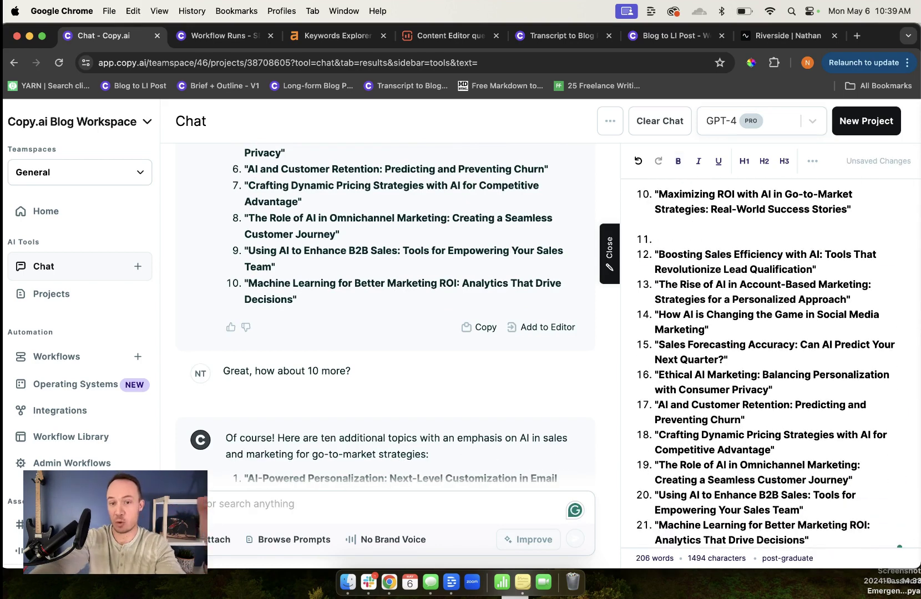
pyautogui.press('BackSpace')
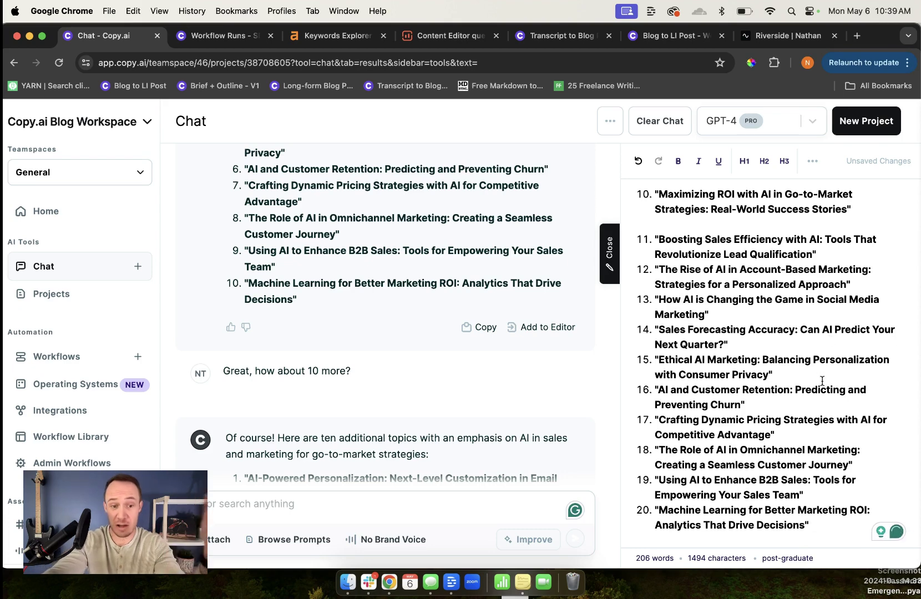
pyautogui.scroll(-5, 477, 323)
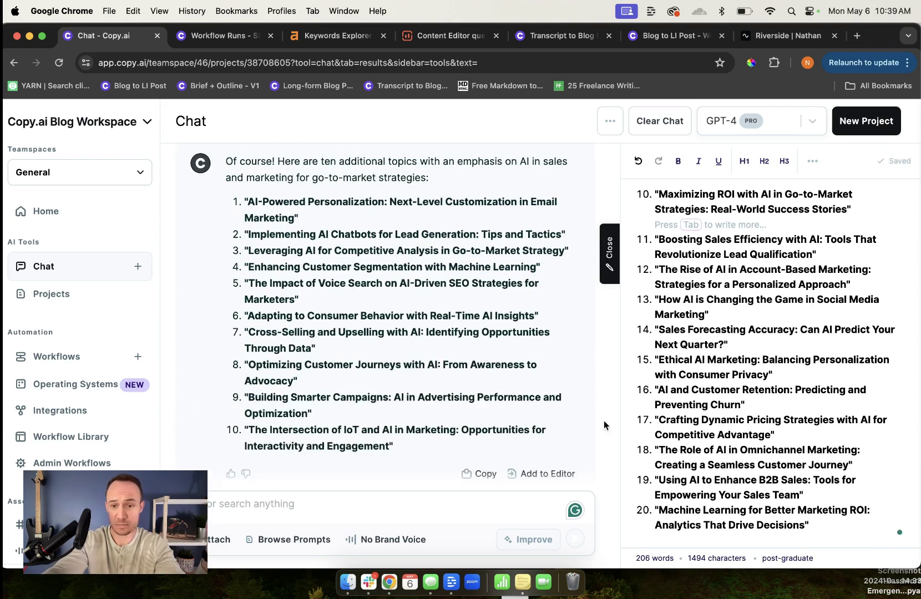
pyautogui.scroll(-1, 604, 425)
pyautogui.scroll(5, 736, 431)
pyautogui.scroll(-8, 736, 431)
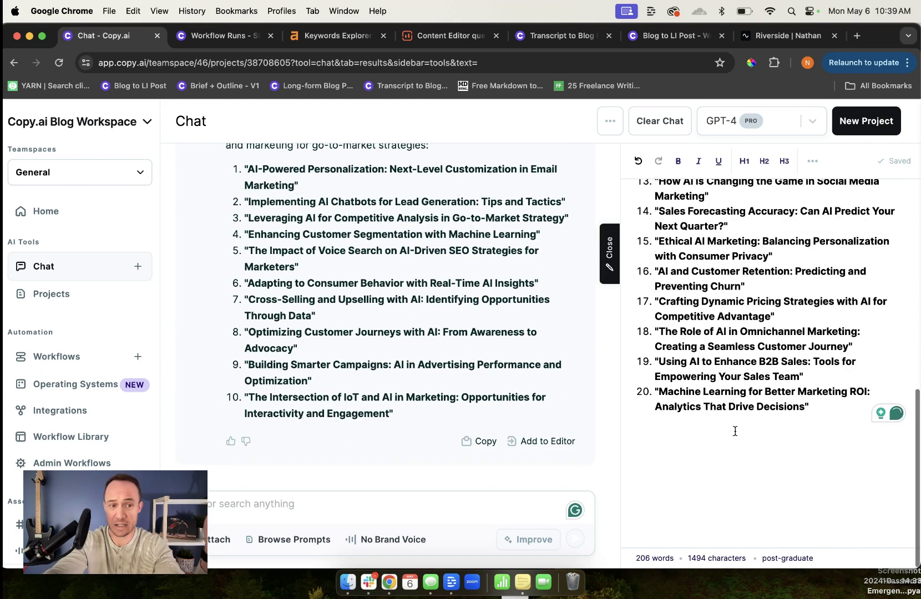
pyautogui.click(822, 411)
pyautogui.press('Return')
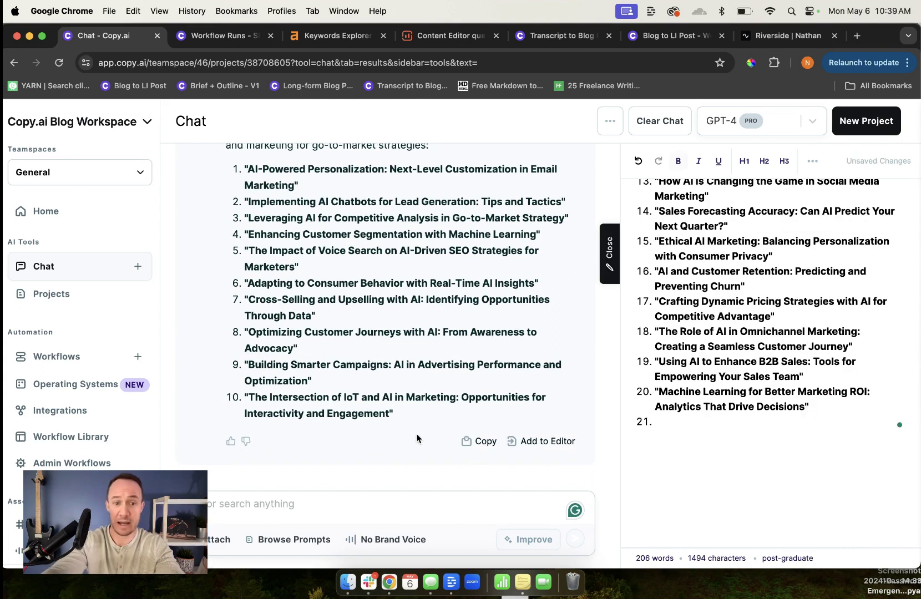
# Insert Chat's third batch of topics into the editor and delete its intro sentence.
pyautogui.click(541, 442)
pyautogui.click(663, 216)
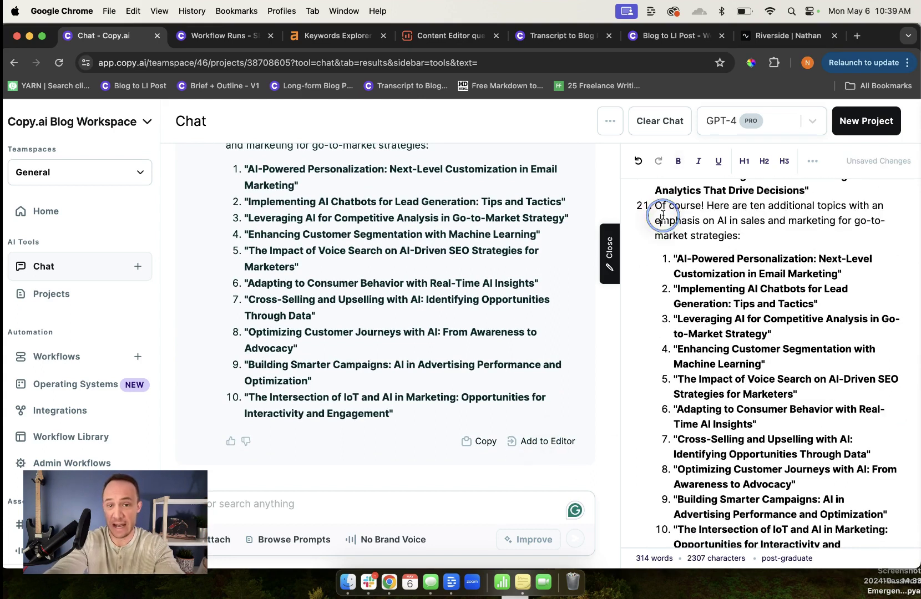
pyautogui.tripleClick(663, 216)
pyautogui.press('BackSpace')
pyautogui.press('BackSpace')
pyautogui.press('BackSpace')
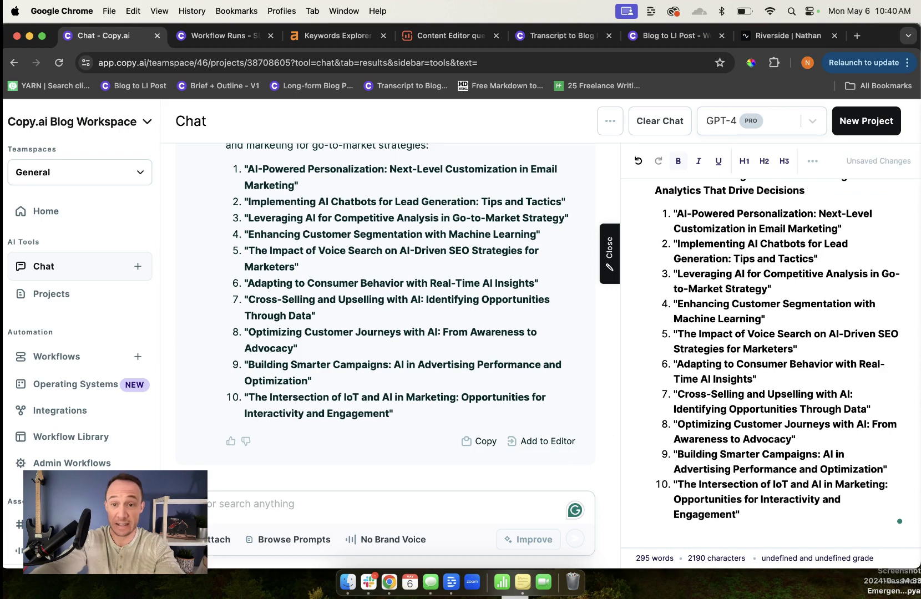
# Delete the Unlocking AI Potential and AI and Intent Data topics and clean up blank lines.
pyautogui.scroll(15, 690, 298)
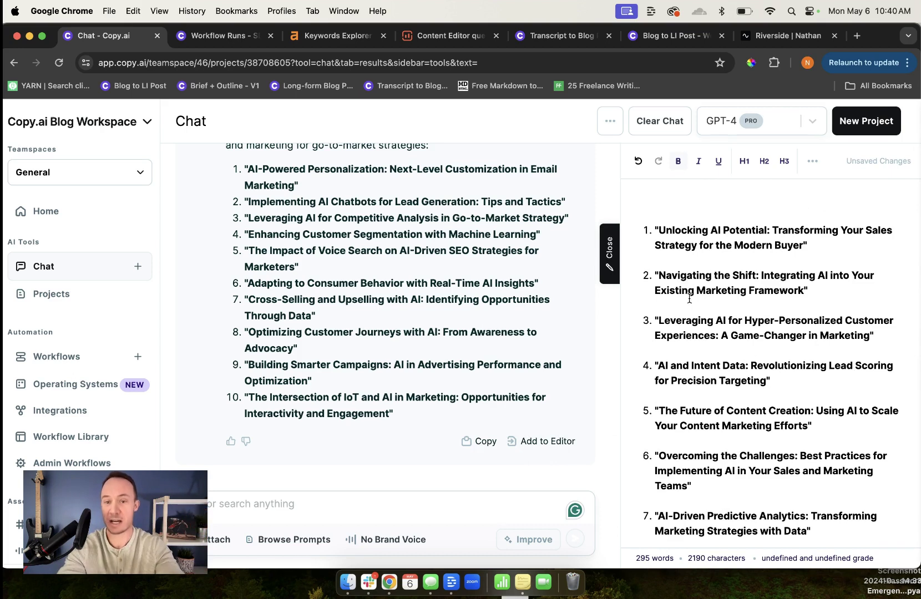
pyautogui.tripleClick(722, 237)
pyautogui.press('BackSpace')
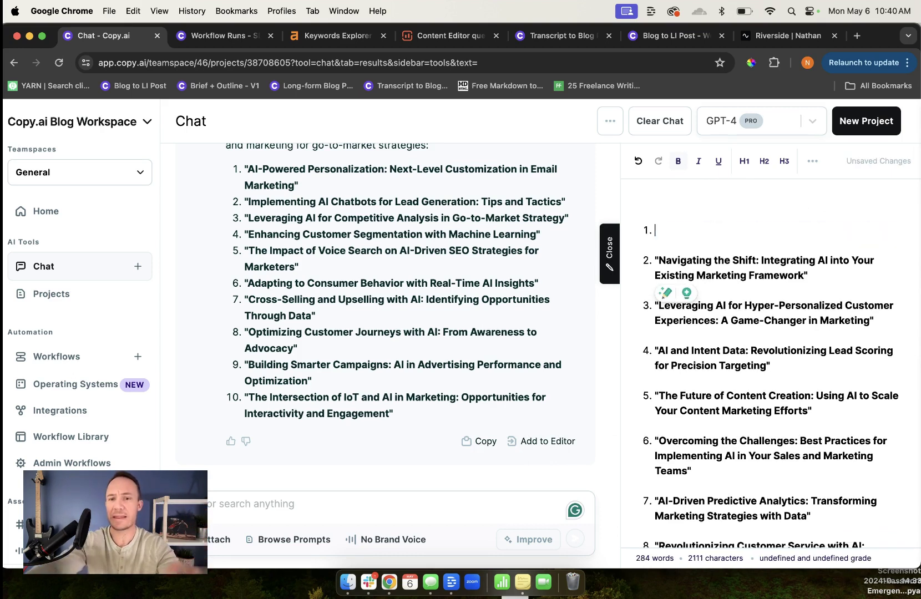
pyautogui.scroll(-5, 721, 361)
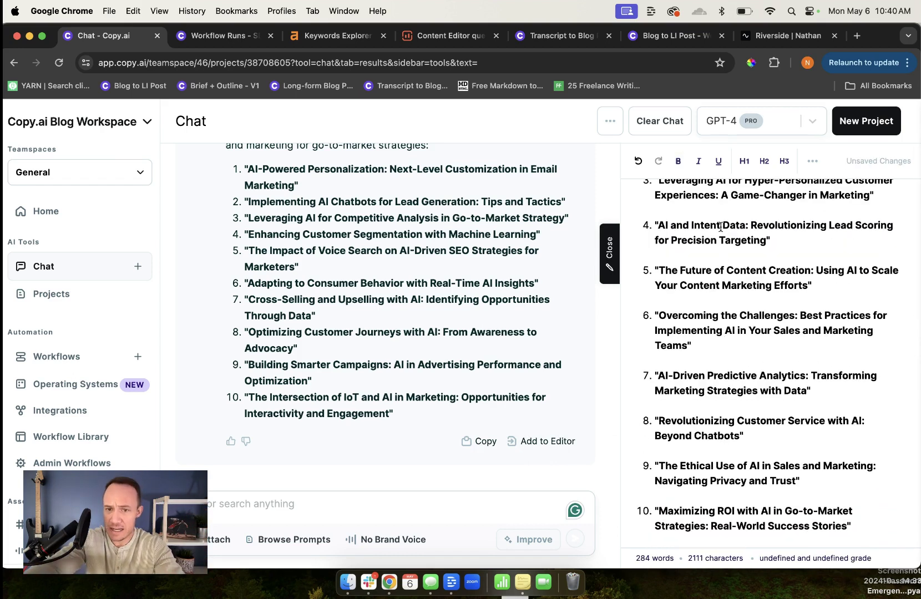
pyautogui.tripleClick(720, 227)
pyautogui.press('BackSpace')
pyautogui.scroll(5, 721, 227)
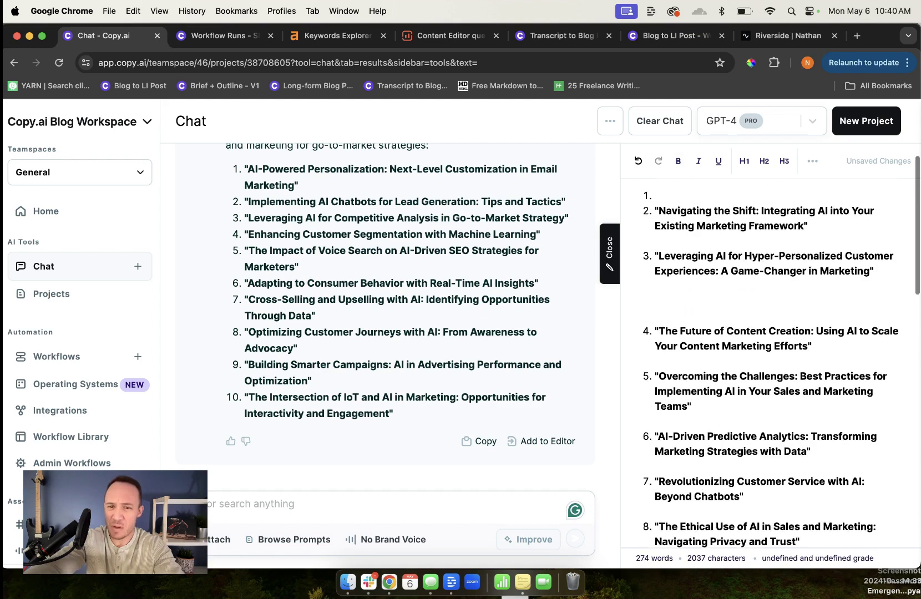
pyautogui.click(687, 196)
pyautogui.press('BackSpace')
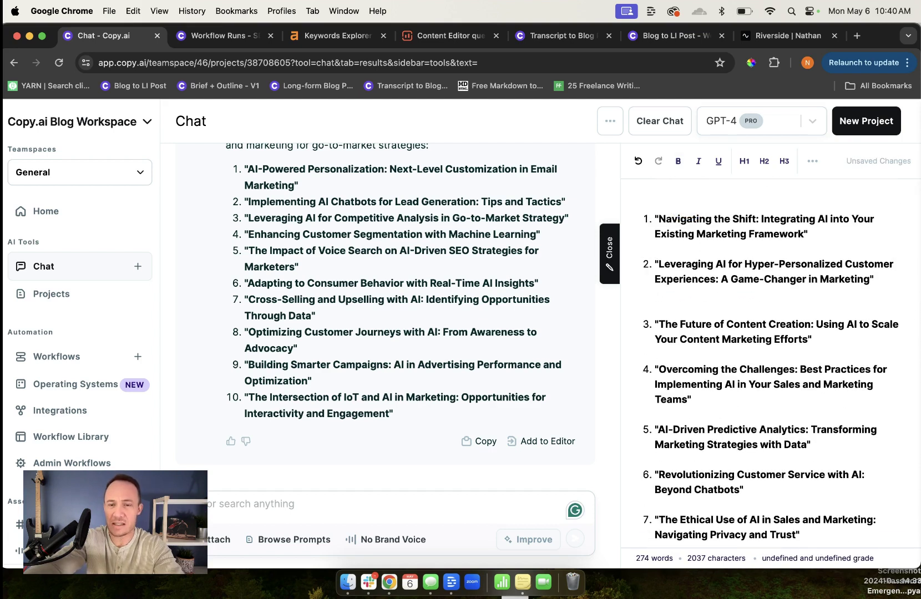
pyautogui.click(706, 305)
pyautogui.press('BackSpace')
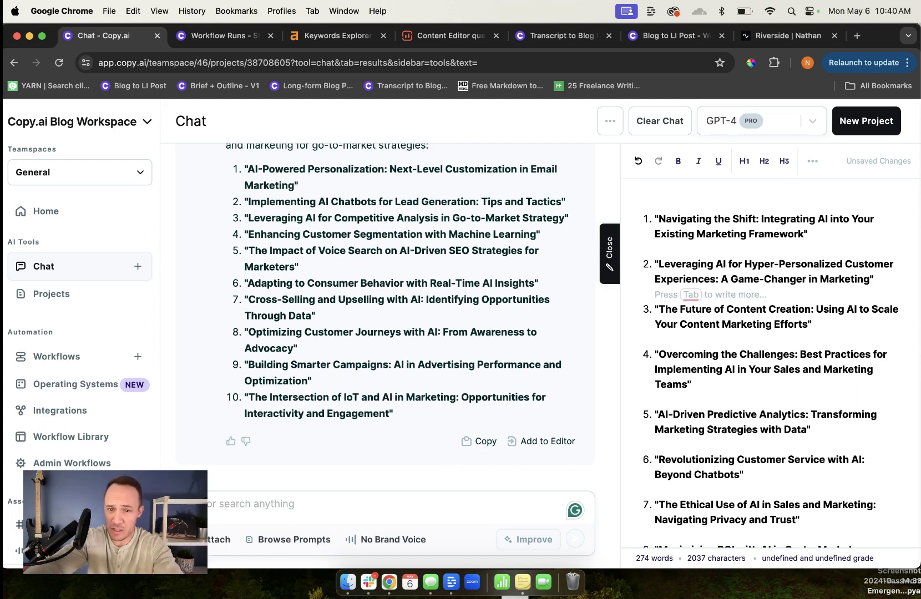
# Select the list from item 11 to the end.
pyautogui.scroll(-3, 710, 324)
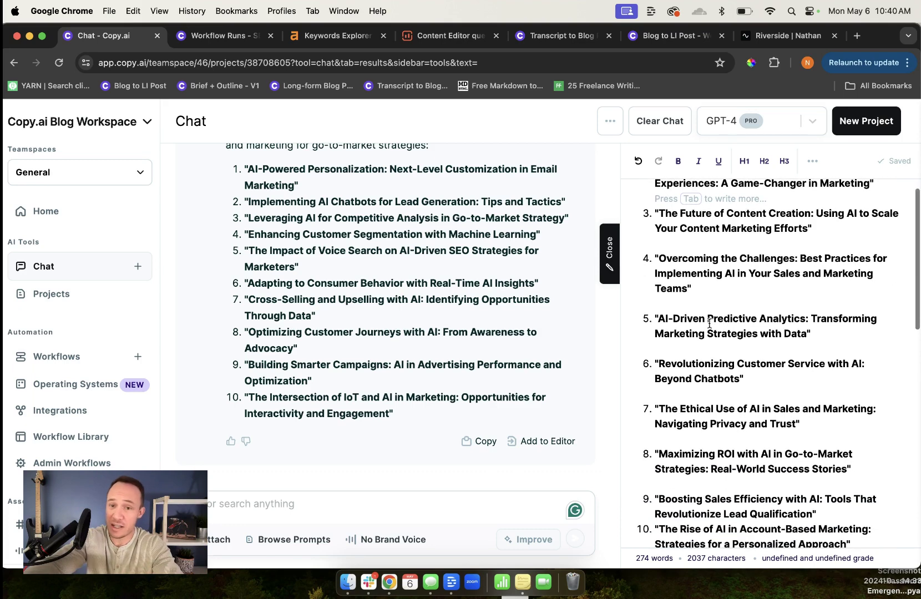
pyautogui.scroll(-2, 708, 296)
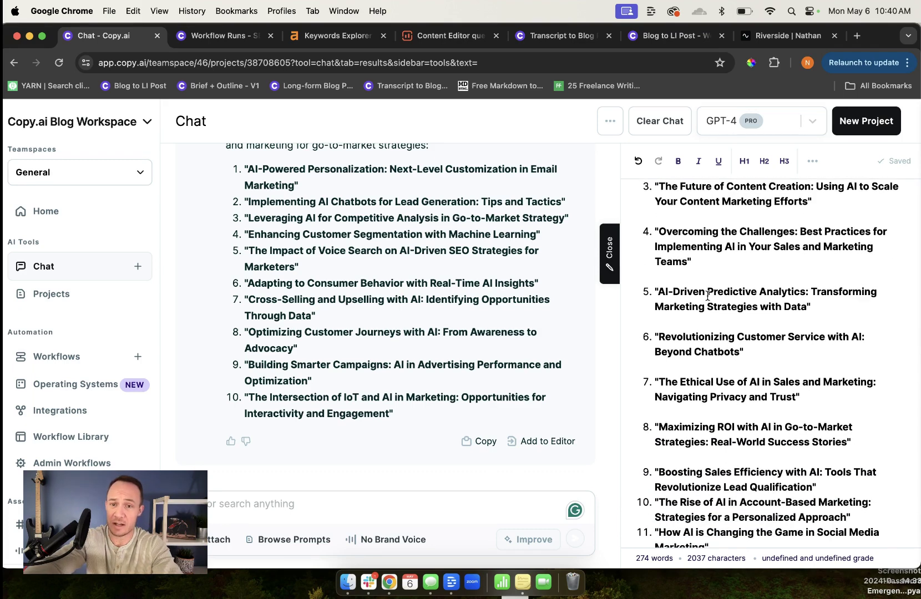
pyautogui.scroll(-2, 707, 296)
pyautogui.scroll(-3, 708, 296)
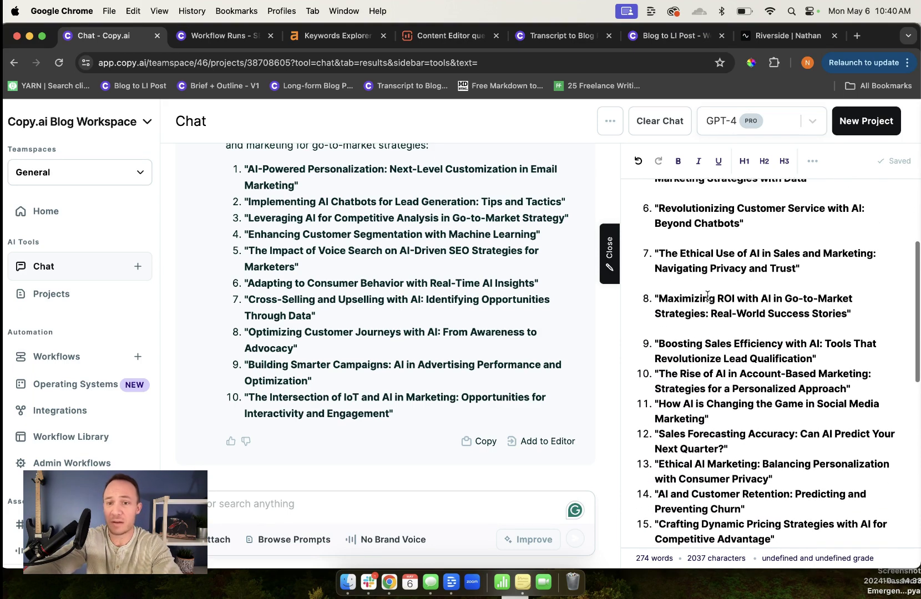
pyautogui.scroll(-2, 708, 296)
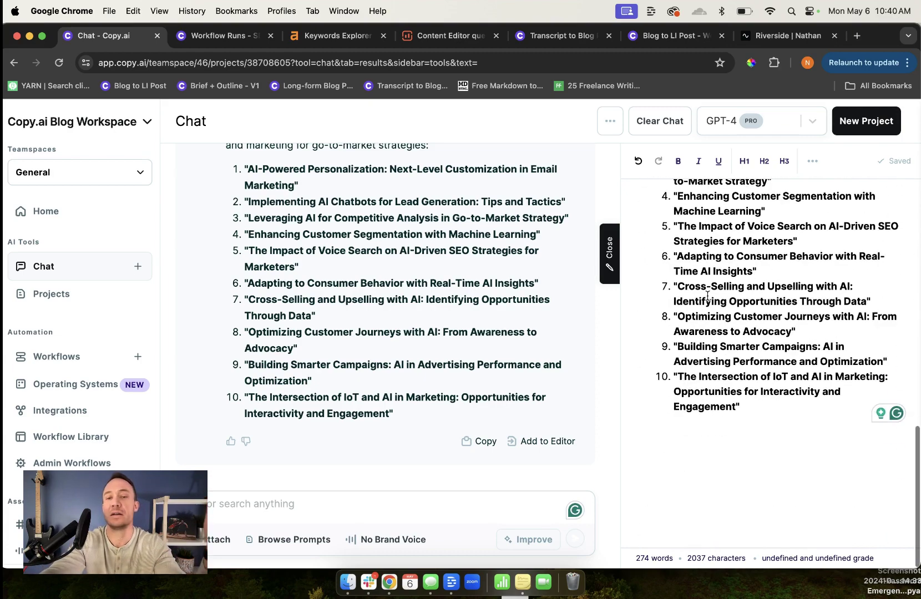
pyautogui.scroll(2, 707, 296)
pyautogui.scroll(-4, 708, 296)
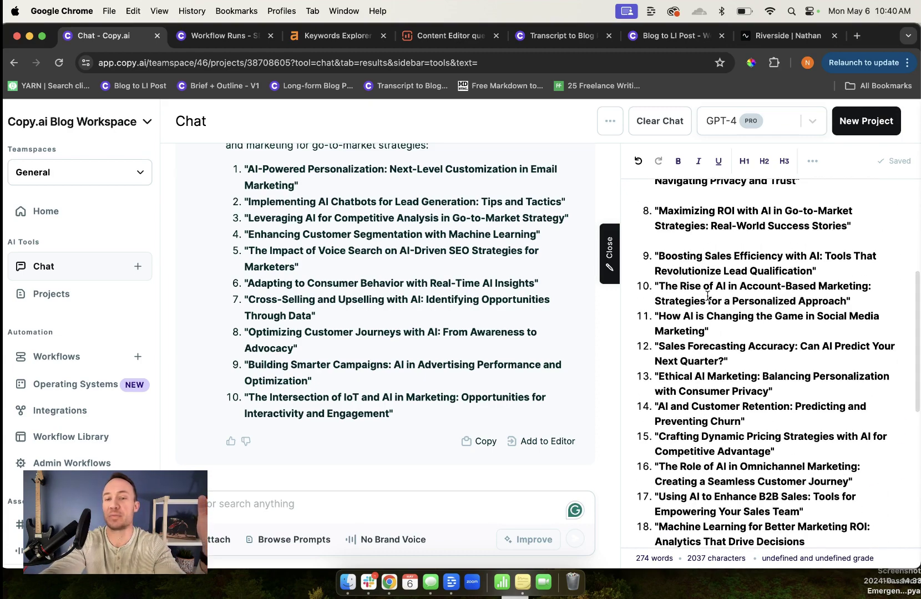
pyautogui.scroll(15, 671, 281)
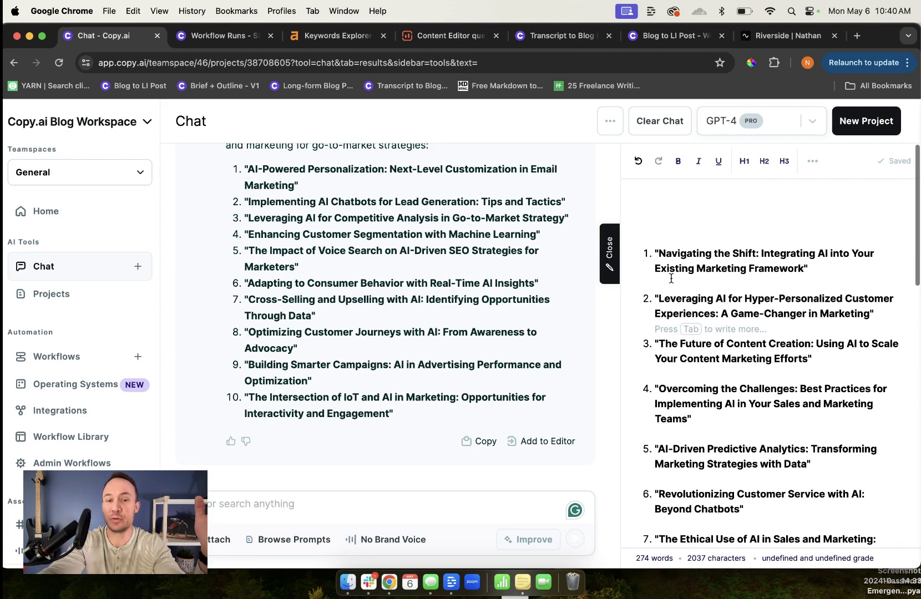
pyautogui.scroll(-8, 672, 279)
pyautogui.scroll(-4, 671, 279)
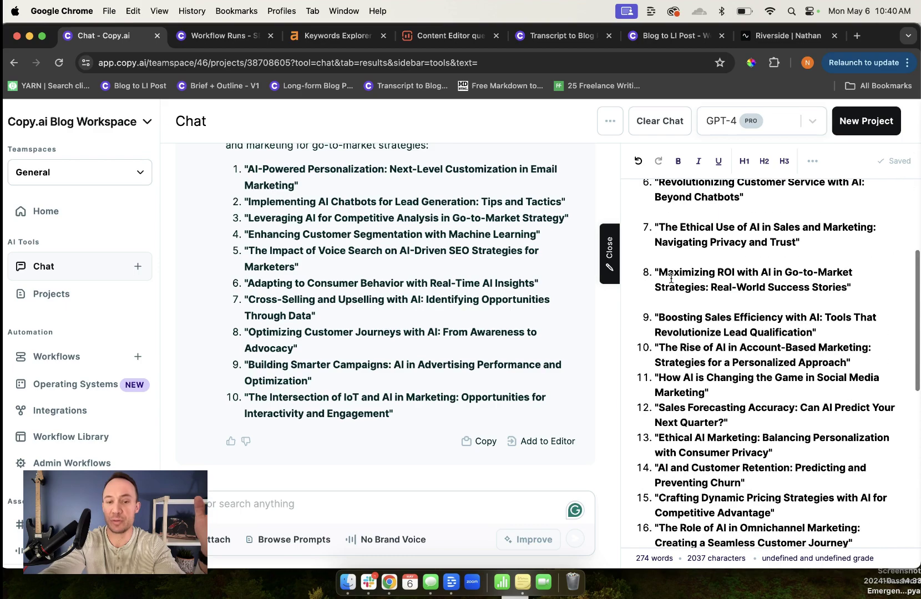
pyautogui.click(651, 376)
pyautogui.moveTo(651, 376); pyautogui.dragTo(749, 587)
# Cut the list back to ten titles and write the prompt asking for 5 target keywords per title.
pyautogui.press('BackSpace')
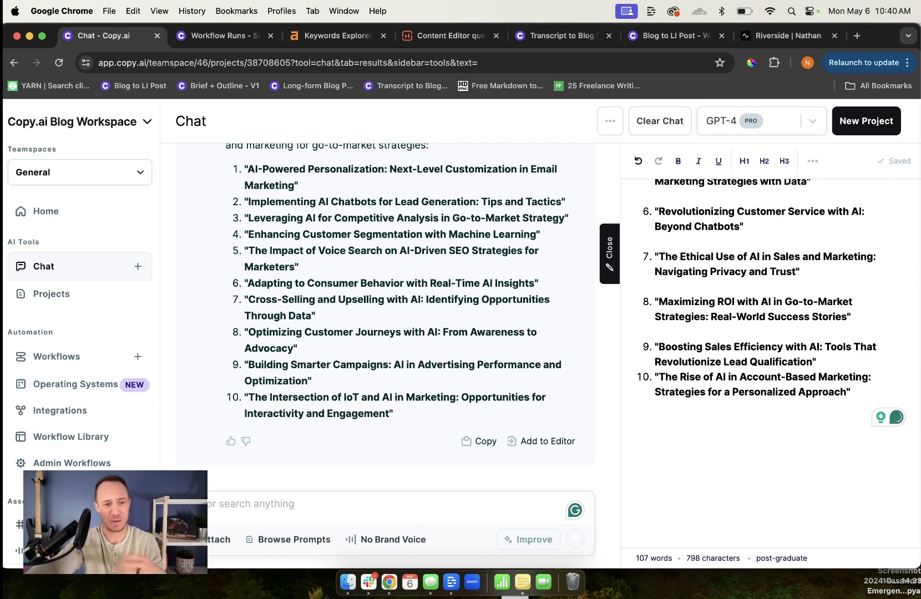
pyautogui.press('super+a')
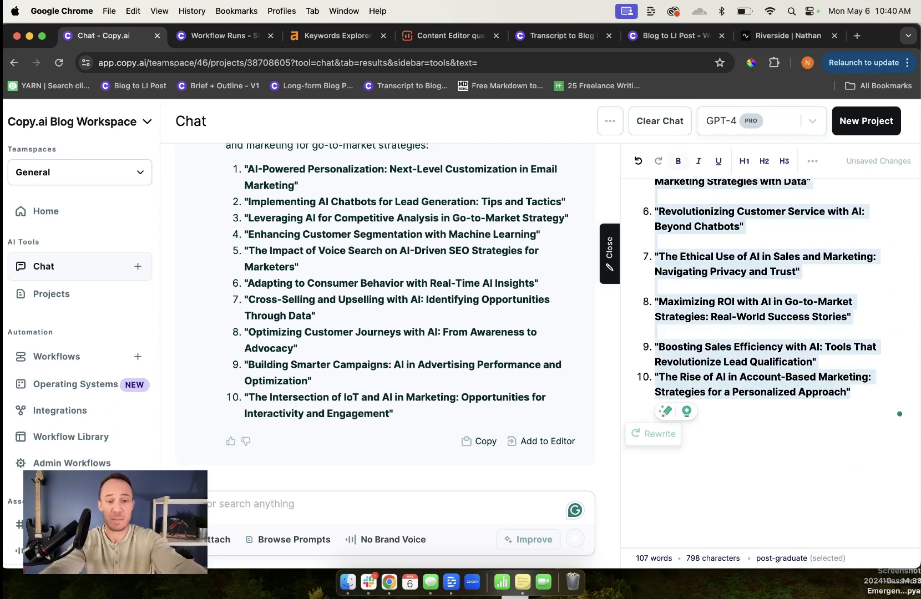
pyautogui.click(496, 503)
pyautogui.write('Write')
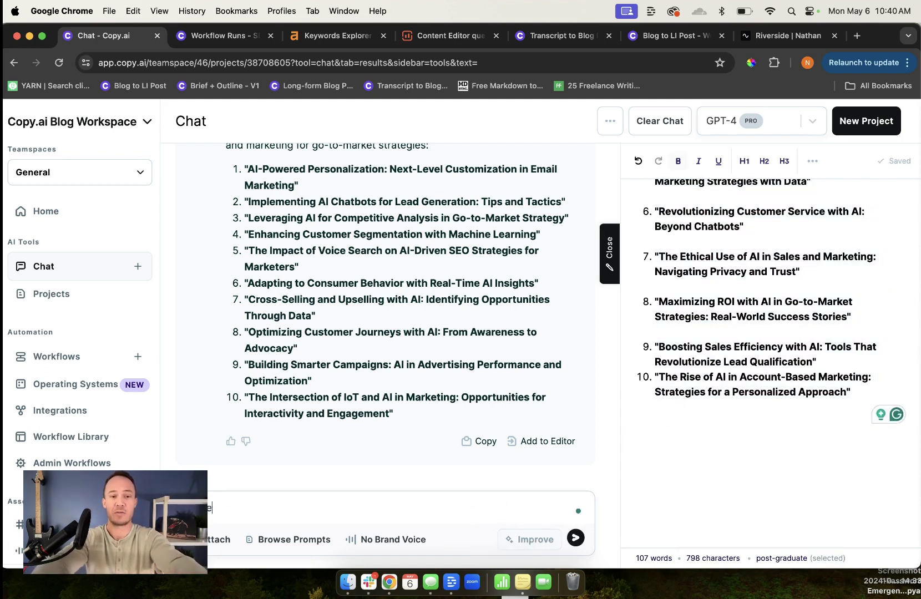
pyautogui.write('ea')
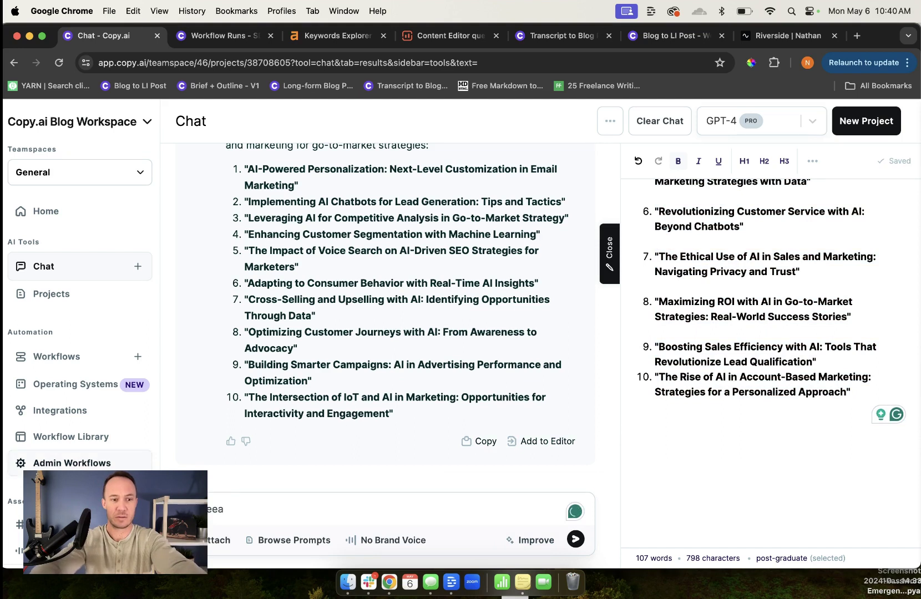
pyautogui.press('BackSpace')
pyautogui.press('BackSpace')
pyautogui.write('ac')
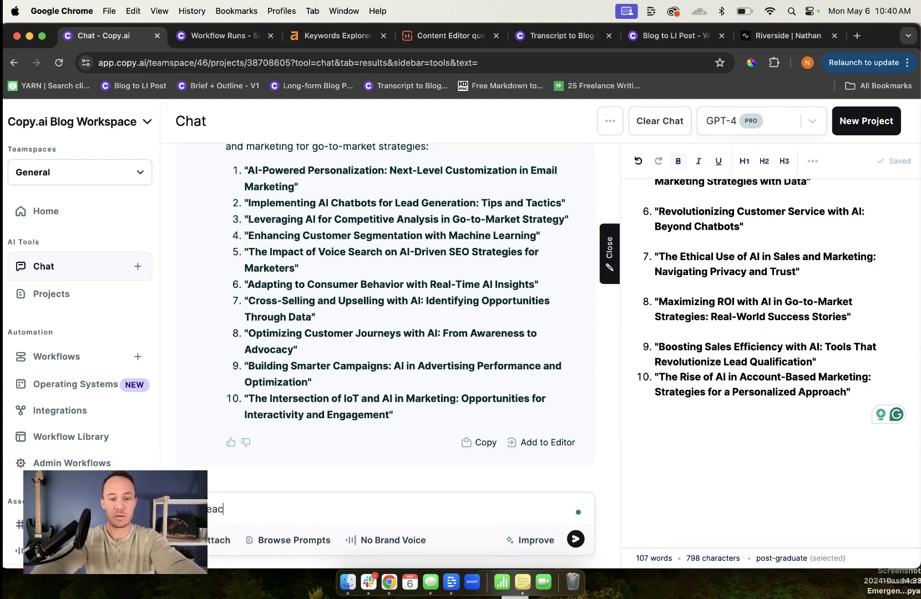
pyautogui.write('h of th')
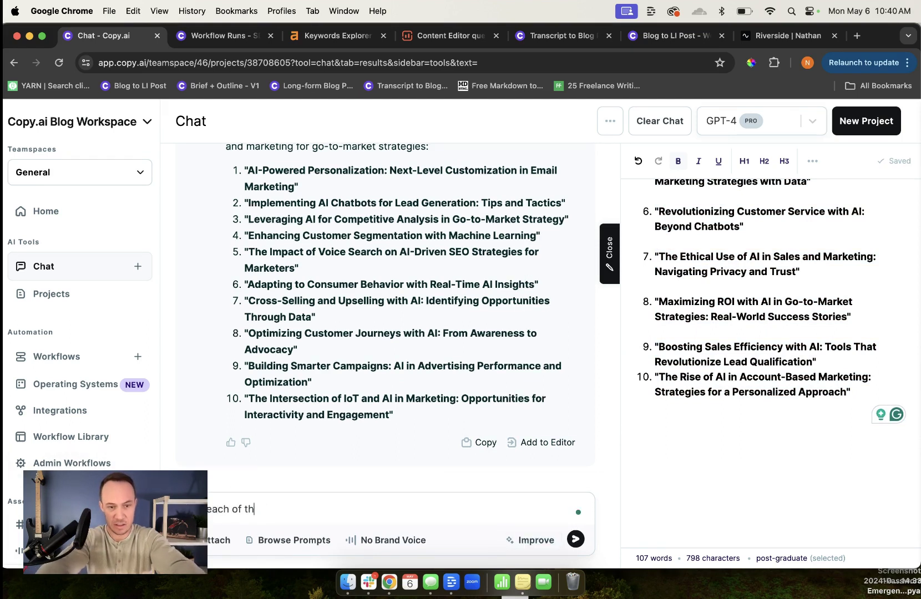
pyautogui.write('ese')
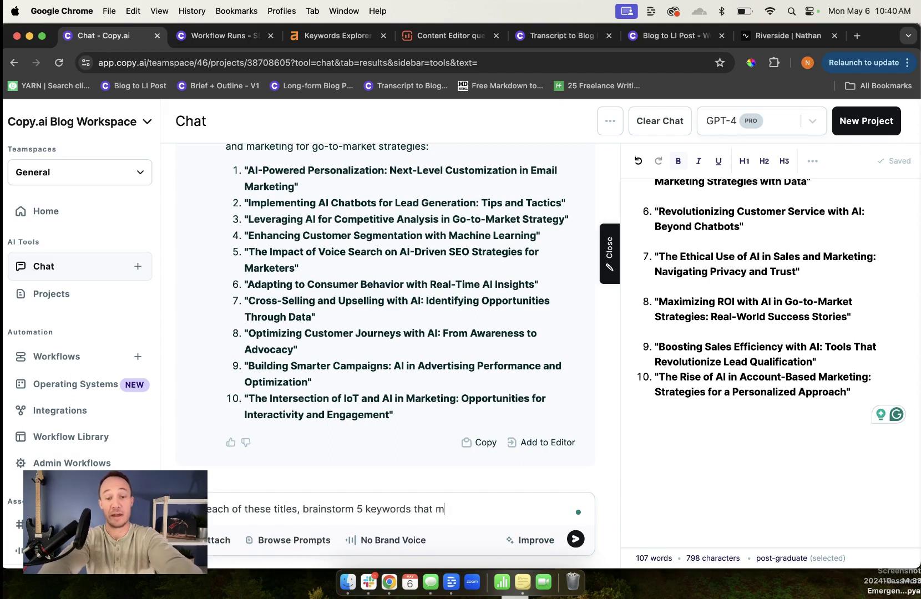
pyautogui.write('options to tr')
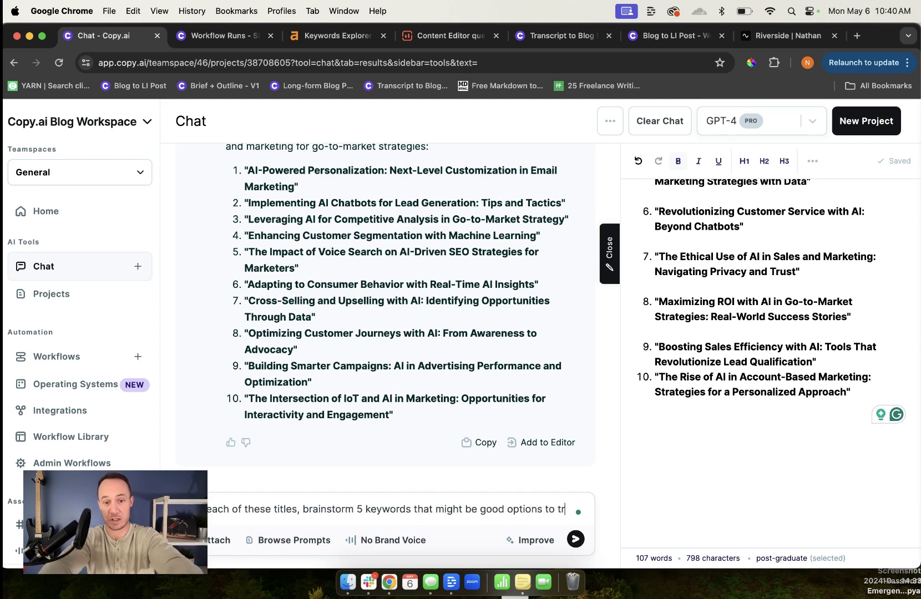
pyautogui.press('BackSpace')
pyautogui.write('arget:')
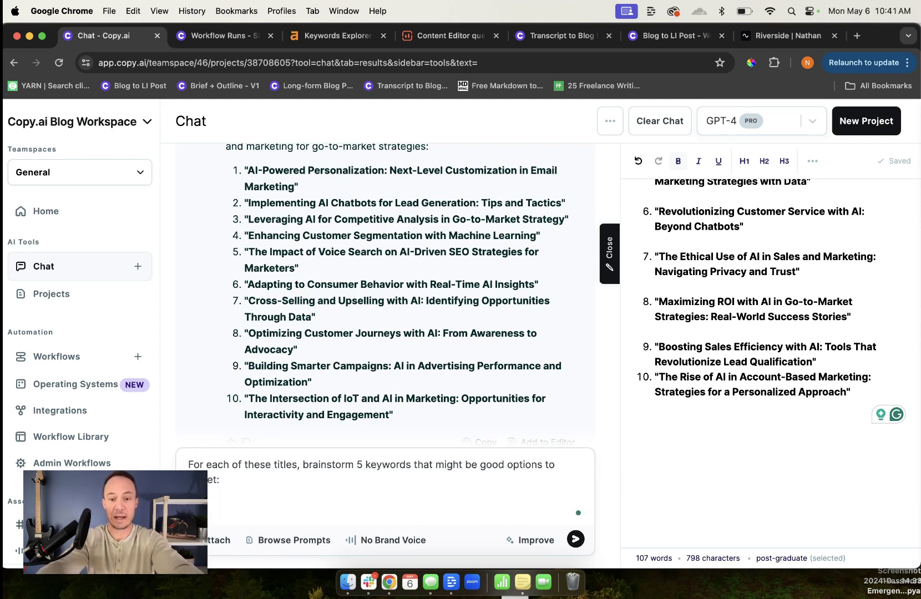
# Paste the ten titles into the keyword request, send it, and clear the editor.
pyautogui.write('"The Ethical Use of AI in Sales and Marketing: Navigating Privacy and Trust"  "Maximizing ROI with AI in Go-to-Market Strategies: Real-World Success Stories"  "Boosting Sales Efficiency with AI: Tools That Revolutionize Lead Qualification" "The Rise of AI in Account-Based Marketing: Strategies for a Personalized Approach"')
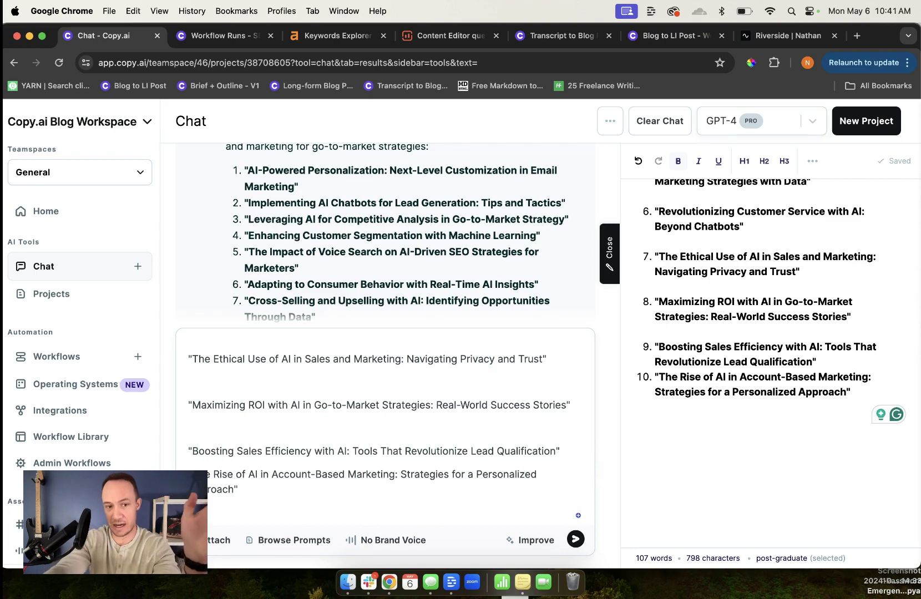
pyautogui.click(576, 538)
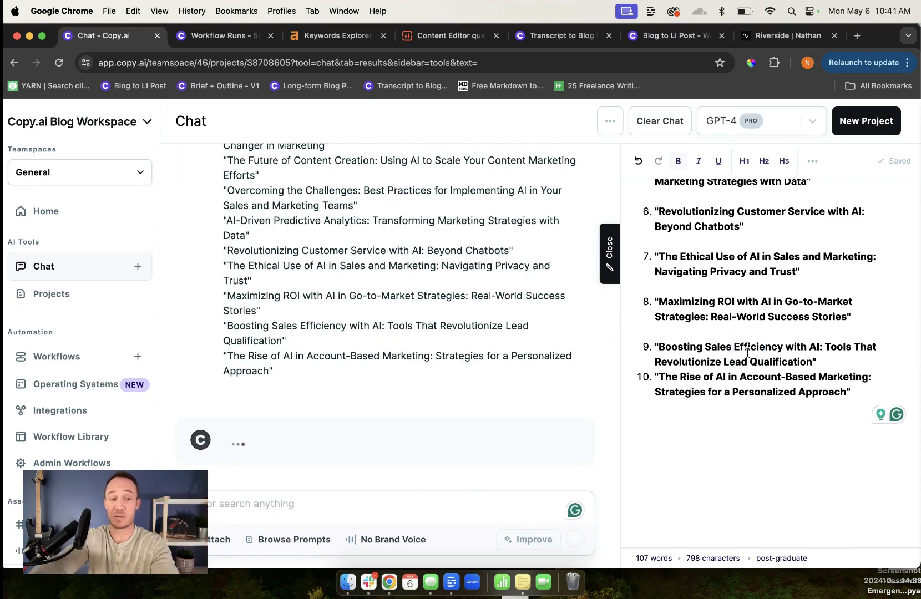
pyautogui.press('super+a')
pyautogui.press('BackSpace')
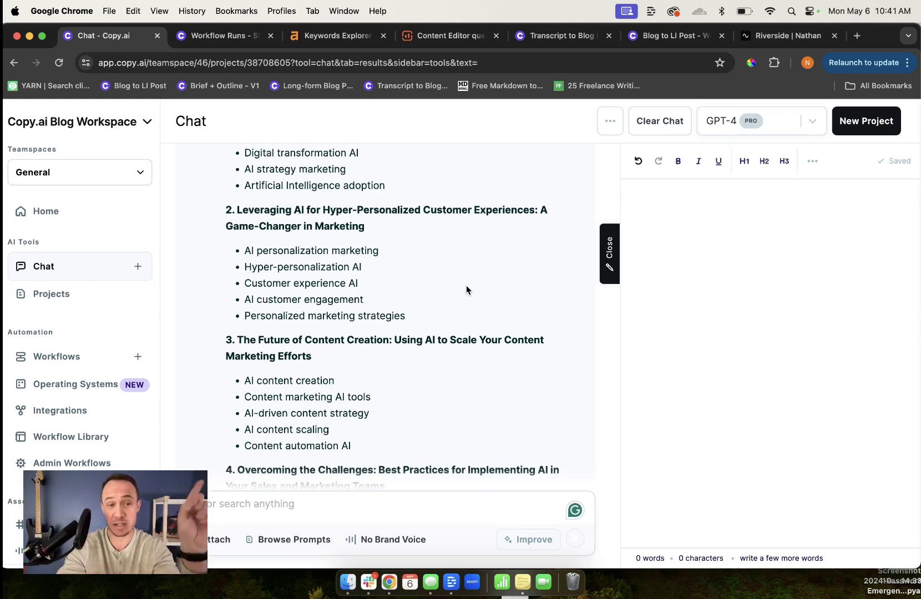
# Add Chat's reply with five keywords under each title to the editor.
pyautogui.scroll(-10, 467, 286)
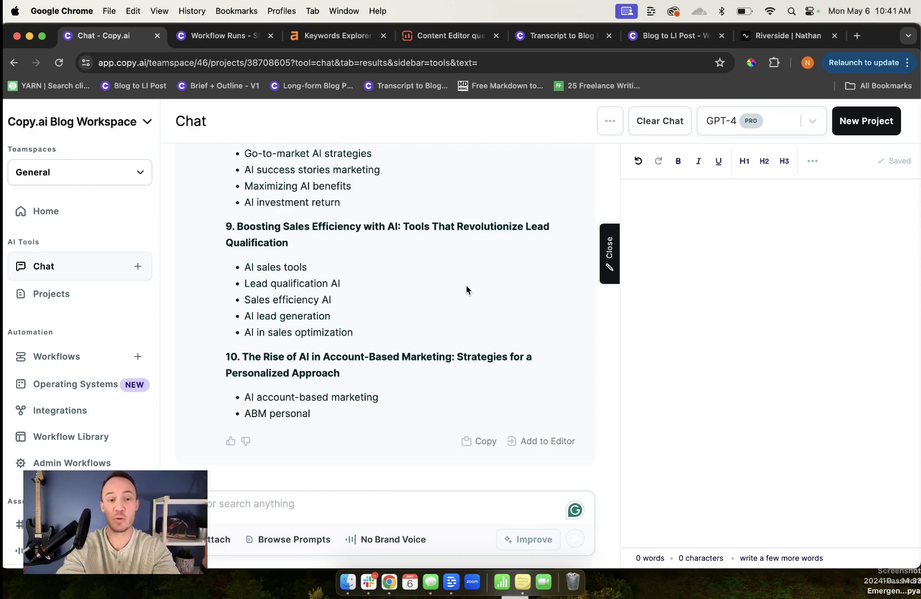
pyautogui.click(545, 444)
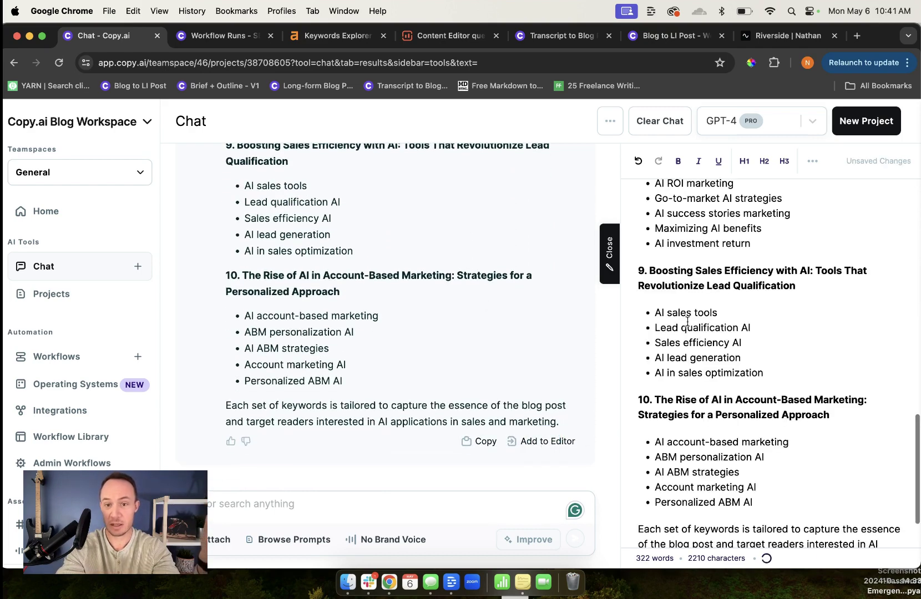
# Delete the intro and the first four keyword-group headings from the pasted reply.
pyautogui.scroll(15, 736, 272)
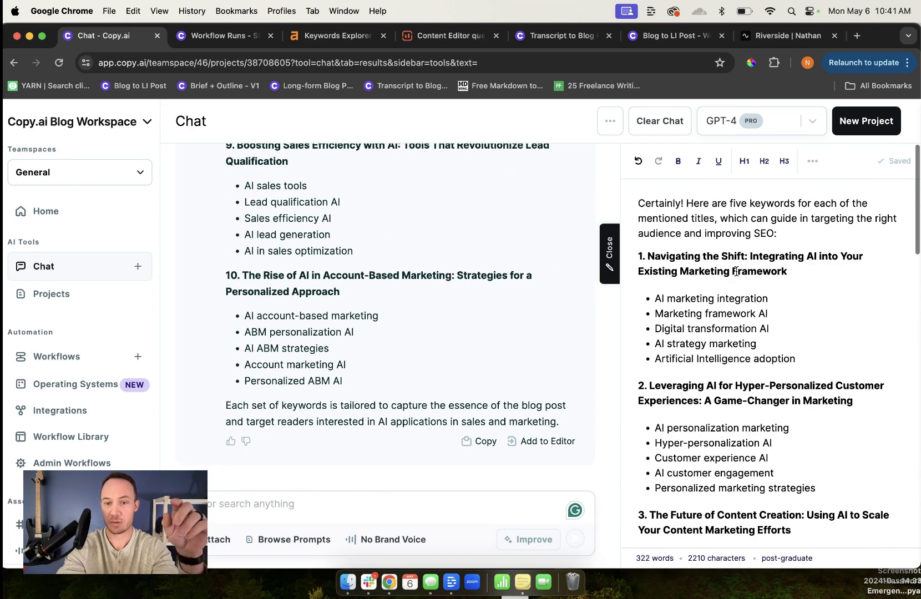
pyautogui.moveTo(799, 272); pyautogui.dragTo(641, 193)
pyautogui.press('BackSpace')
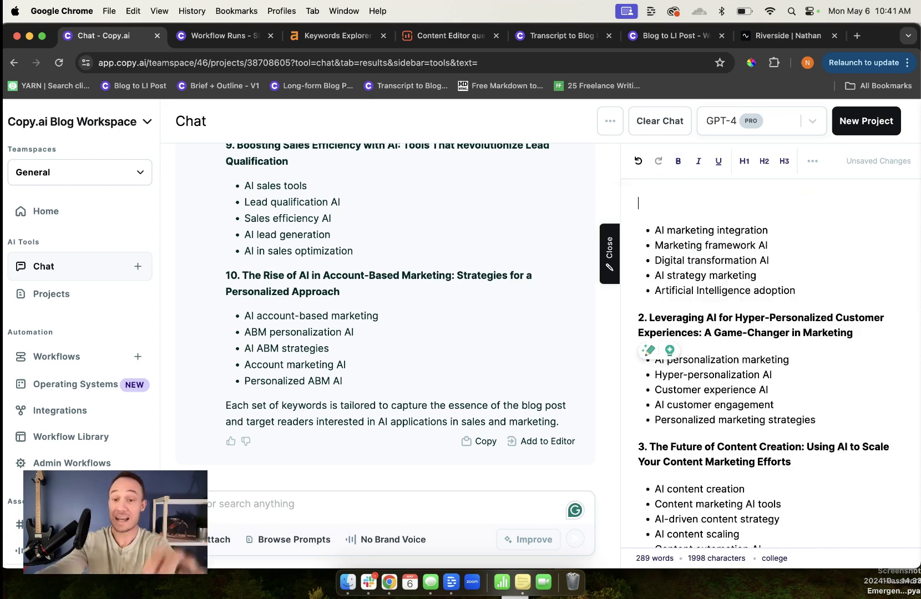
pyautogui.tripleClick(690, 336)
pyautogui.press('BackSpace')
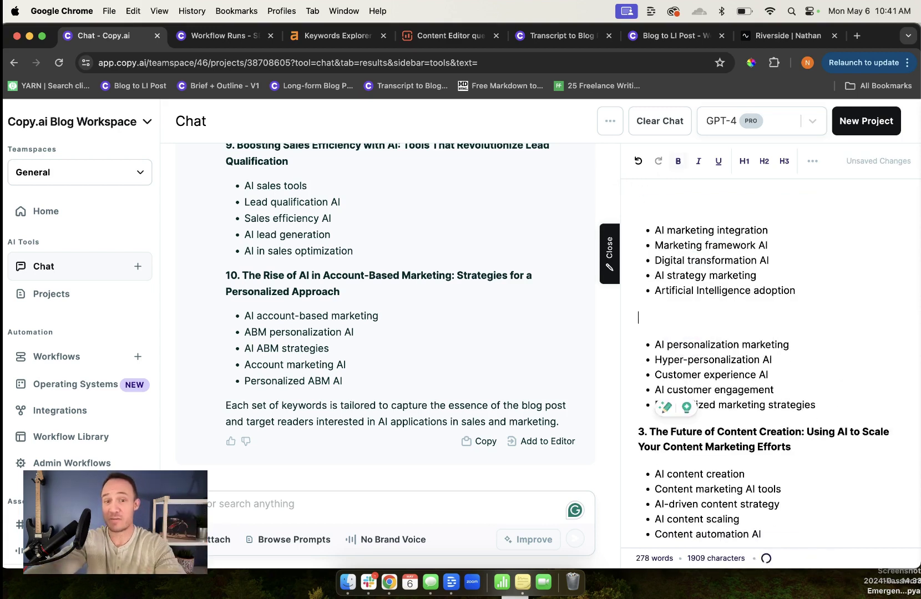
pyautogui.press('BackSpace')
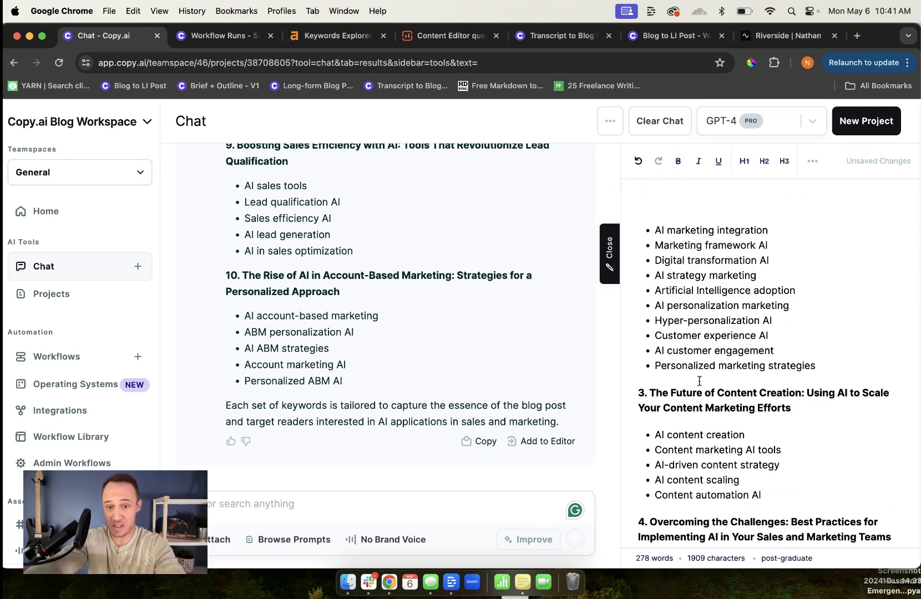
pyautogui.tripleClick(700, 392)
pyautogui.press('BackSpace')
pyautogui.press('BackSpace')
pyautogui.press('BackSpace')
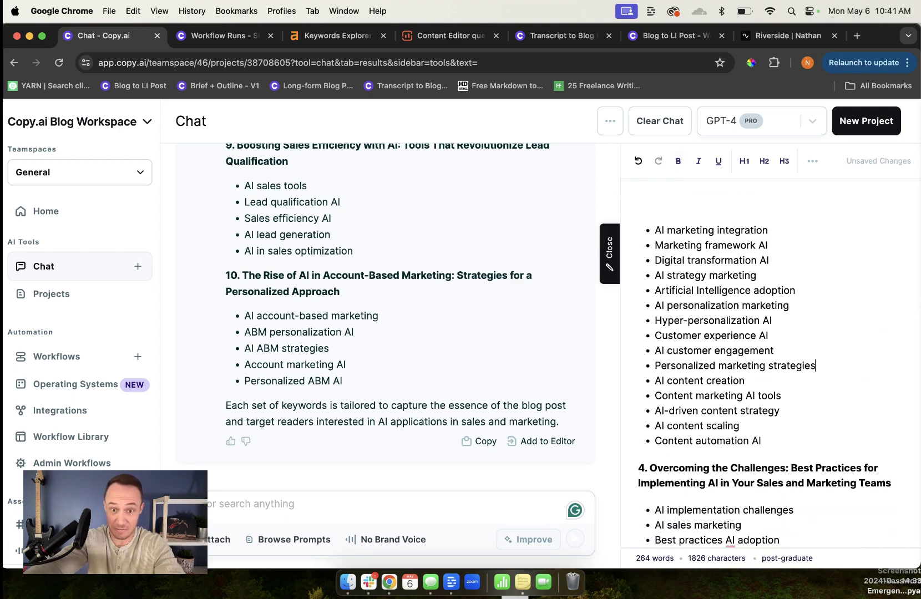
pyautogui.tripleClick(761, 476)
pyautogui.press('BackSpace')
pyautogui.press('BackSpace')
pyautogui.press('BackSpace')
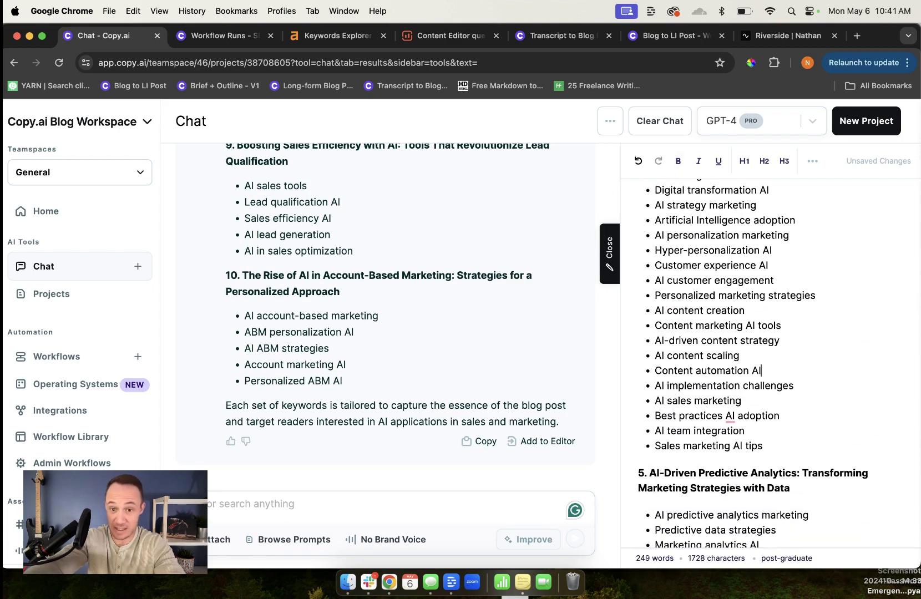
# Remove the fifth through ninth group headings and a leftover empty bullet.
pyautogui.scroll(-3, 676, 387)
pyautogui.tripleClick(676, 386)
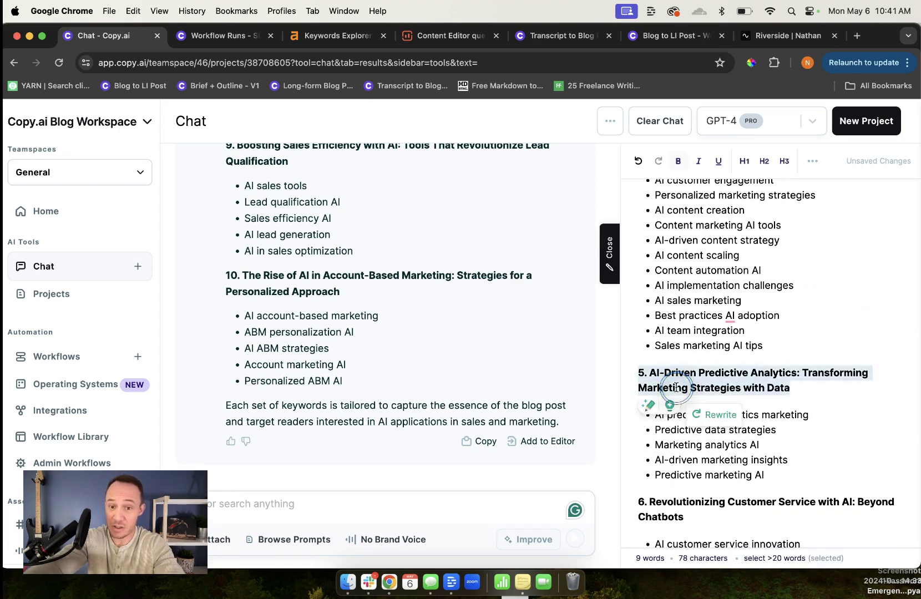
pyautogui.press('BackSpace')
pyautogui.press('BackSpace')
pyautogui.press('BackSpace')
pyautogui.scroll(-3, 676, 388)
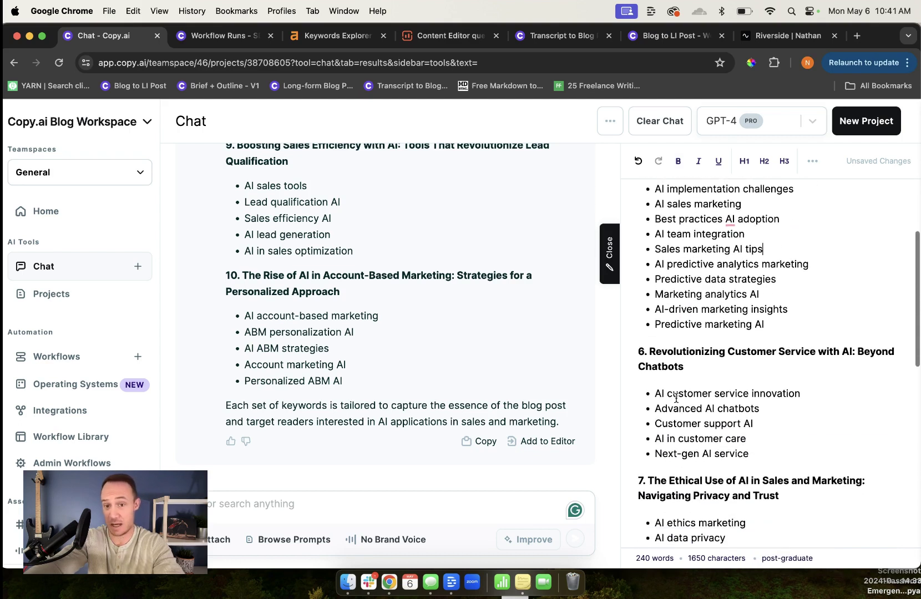
pyautogui.tripleClick(655, 361)
pyautogui.press('BackSpace')
pyautogui.press('BackSpace')
pyautogui.press('BackSpace')
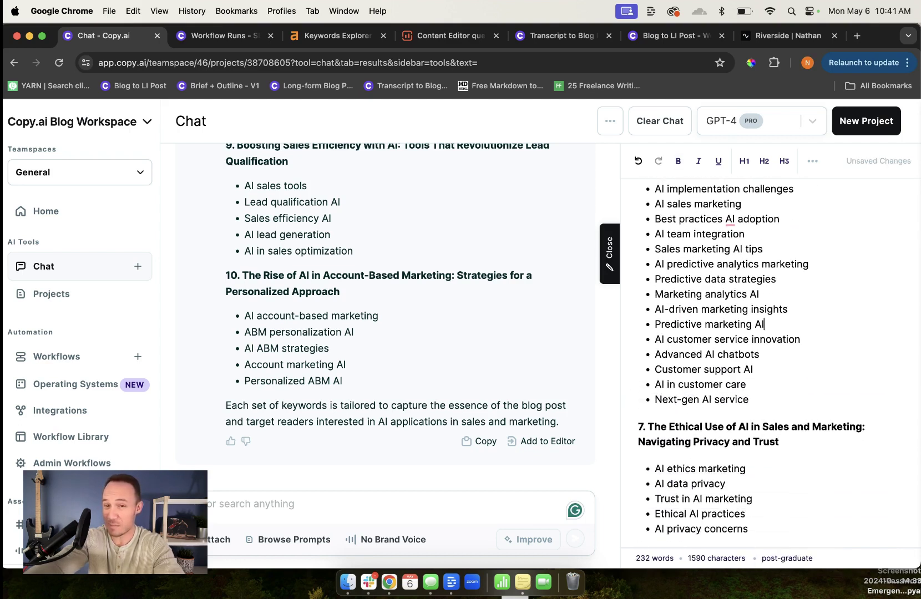
pyautogui.scroll(-3, 676, 389)
pyautogui.tripleClick(660, 361)
pyautogui.press('BackSpace')
pyautogui.press('BackSpace')
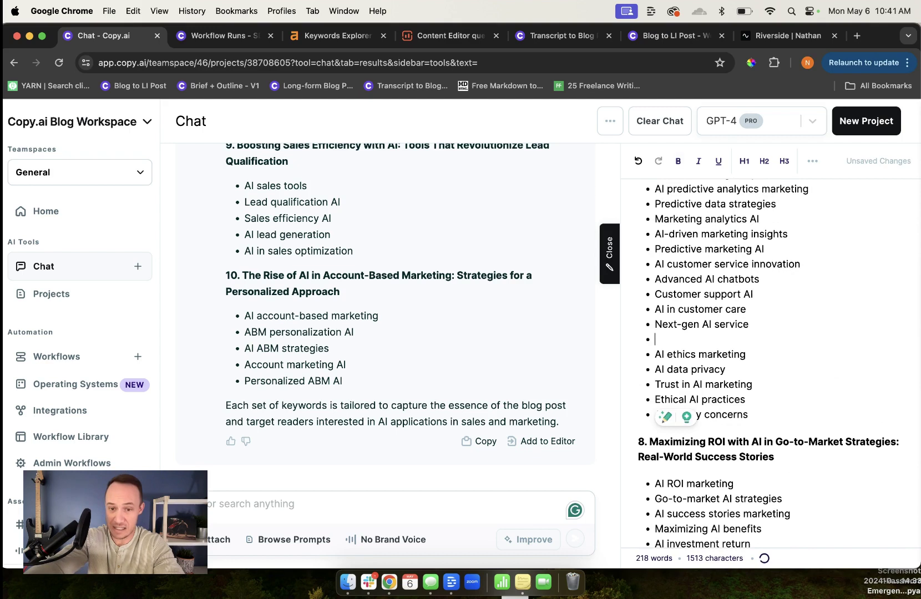
pyautogui.press('BackSpace')
pyautogui.press('BackSpace')
pyautogui.scroll(-1, 662, 388)
pyautogui.tripleClick(662, 400)
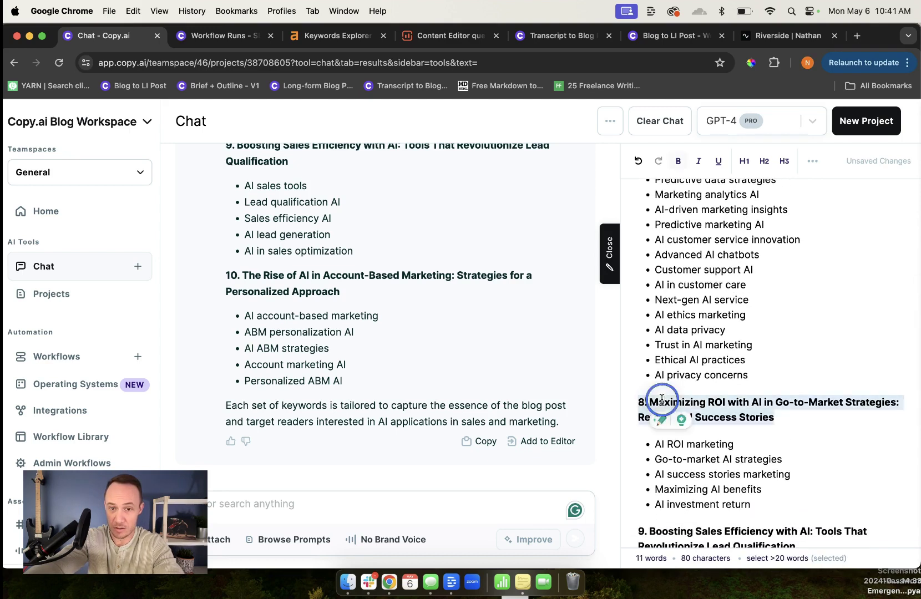
pyautogui.press('BackSpace')
pyautogui.press('BackSpace')
pyautogui.press('BackSpace')
pyautogui.scroll(-2, 666, 433)
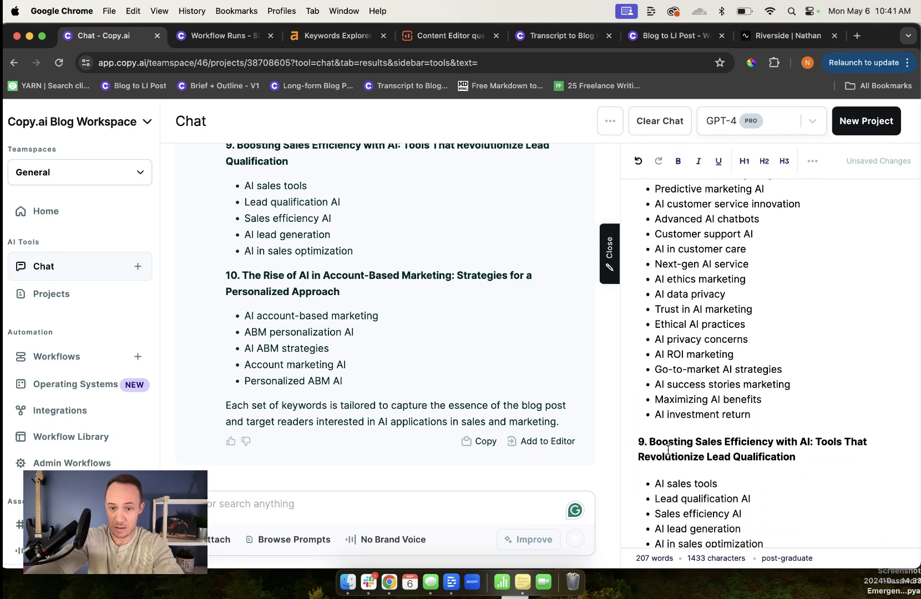
pyautogui.tripleClick(669, 449)
pyautogui.press('BackSpace')
# Remove the tenth heading, blank lines and closing summary, then select the whole keyword list.
pyautogui.press('BackSpace')
pyautogui.press('BackSpace')
pyautogui.scroll(-2, 668, 450)
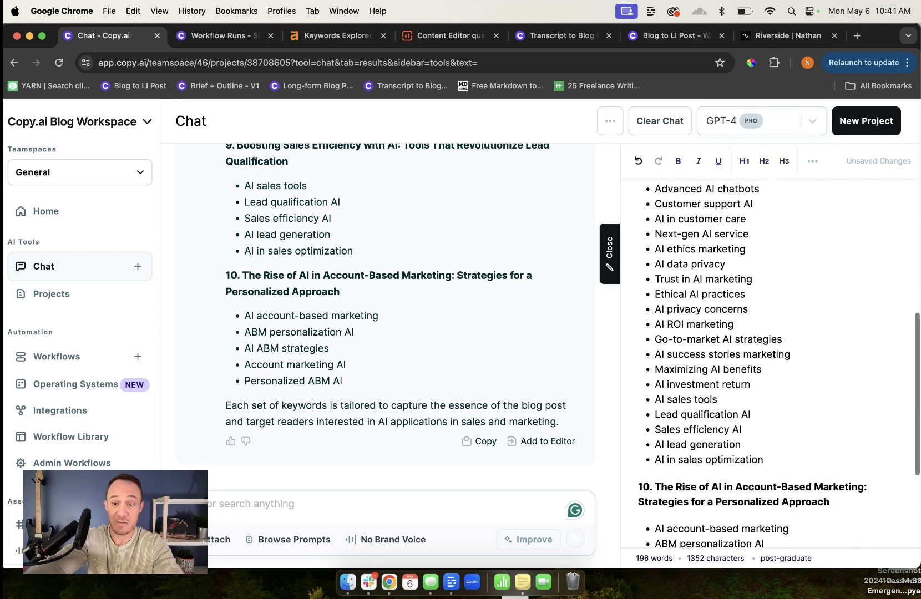
pyautogui.scroll(-2, 666, 433)
pyautogui.tripleClick(643, 378)
pyautogui.press('BackSpace')
pyautogui.press('BackSpace')
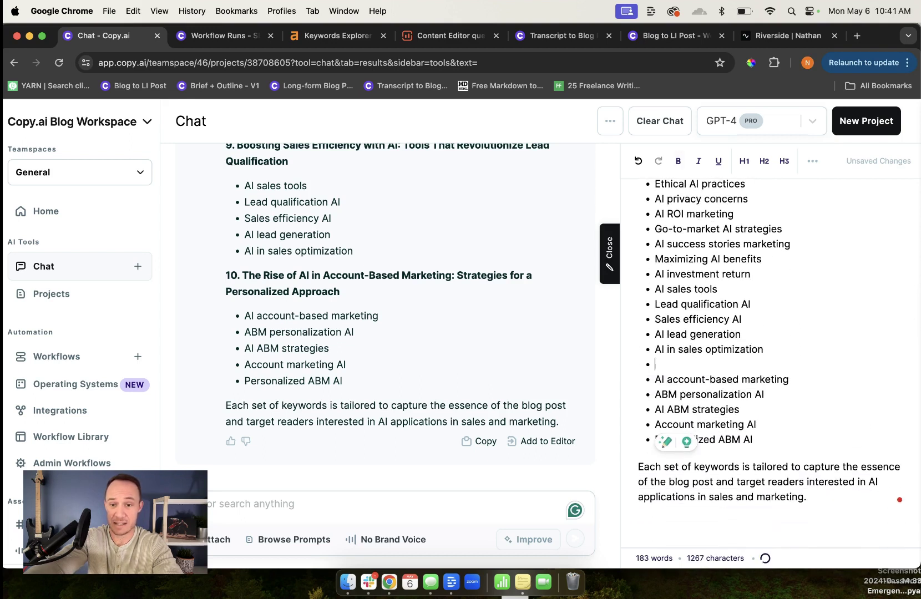
pyautogui.press('BackSpace')
pyautogui.tripleClick(665, 450)
pyautogui.press('BackSpace')
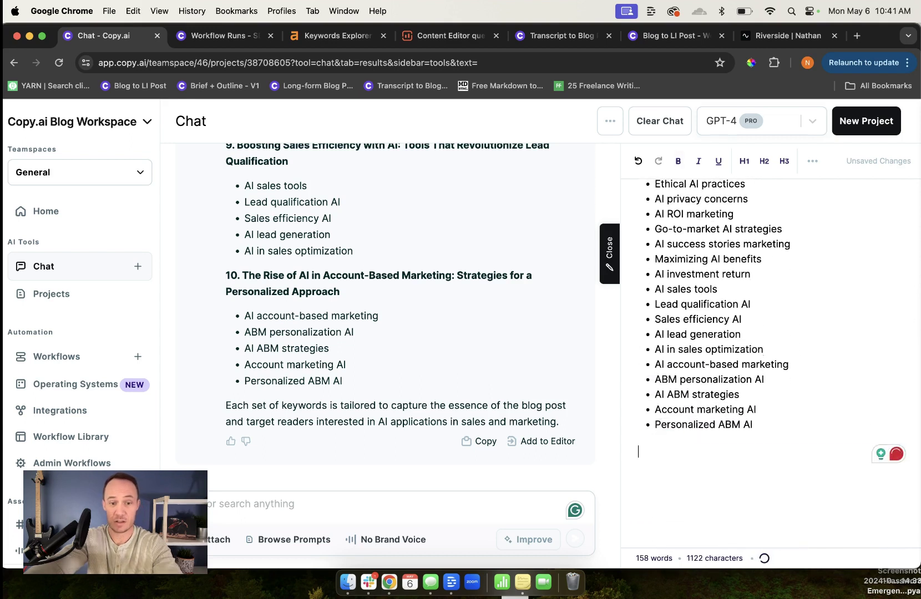
pyautogui.press('super+a')
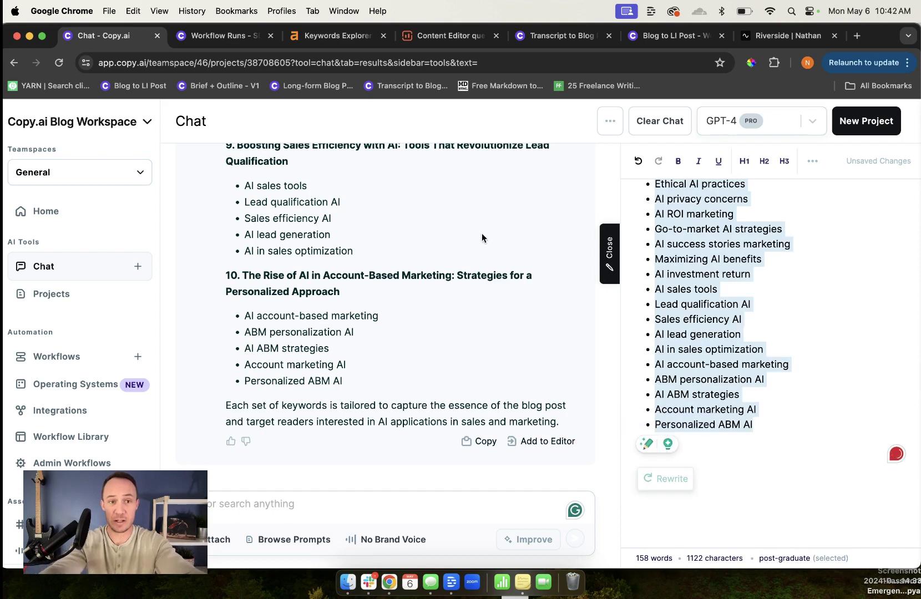
# Paste the AI marketing keyword list into Ahrefs Keywords Explorer and search it.
pyautogui.click(350, 39)
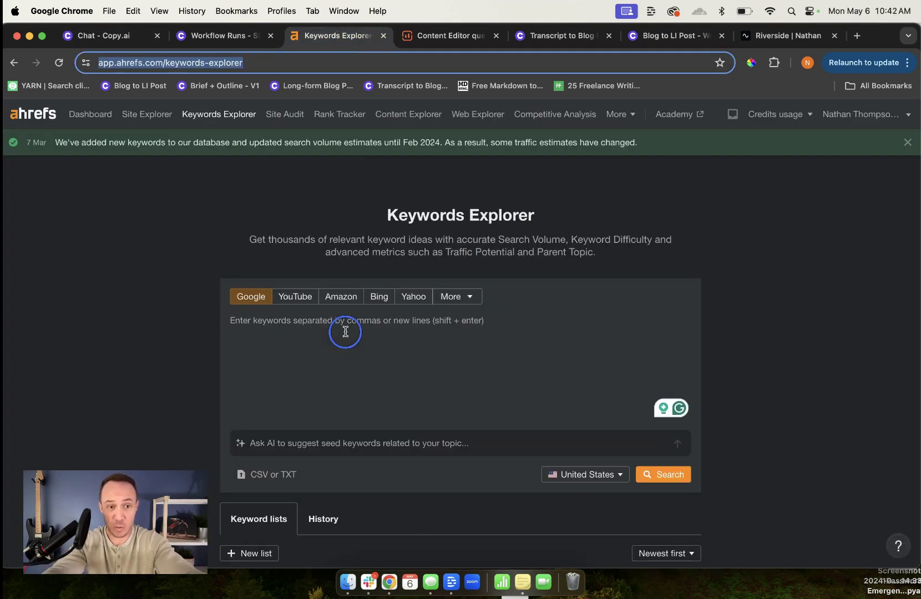
pyautogui.click(346, 331)
pyautogui.press('super+v')
pyautogui.scroll(-5, 344, 330)
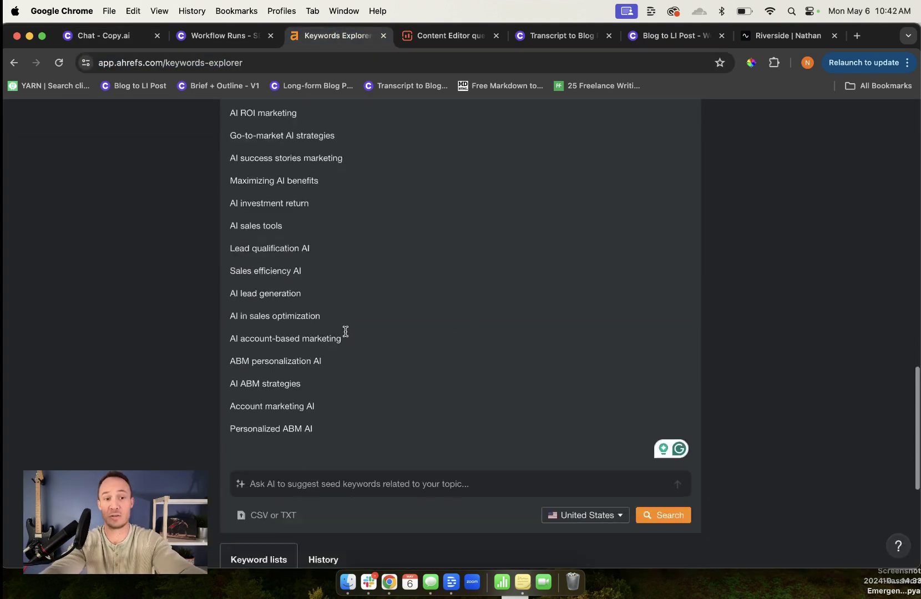
pyautogui.click(666, 409)
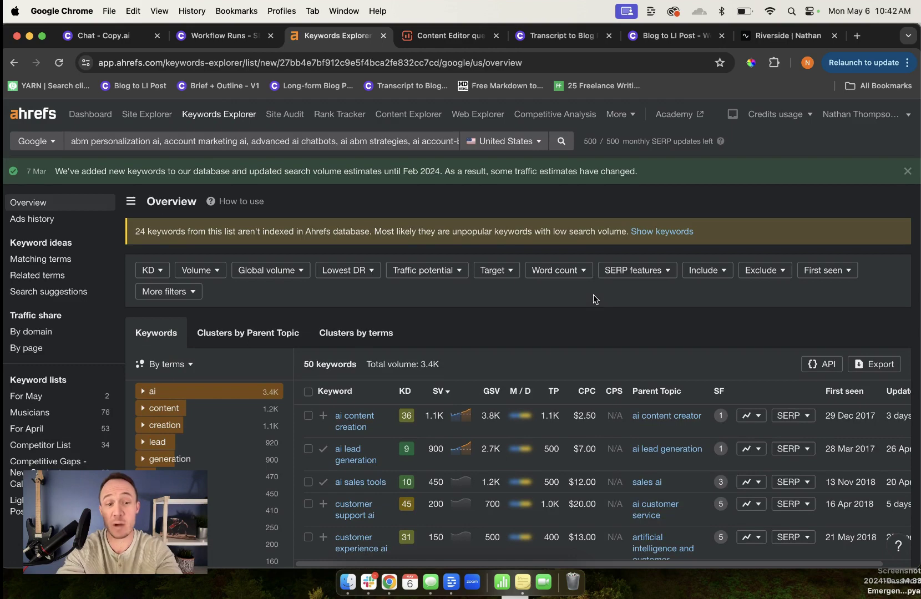
# Review the results: 50 keywords, 3.4K total volume, 24 not indexed.
pyautogui.scroll(-1, 595, 298)
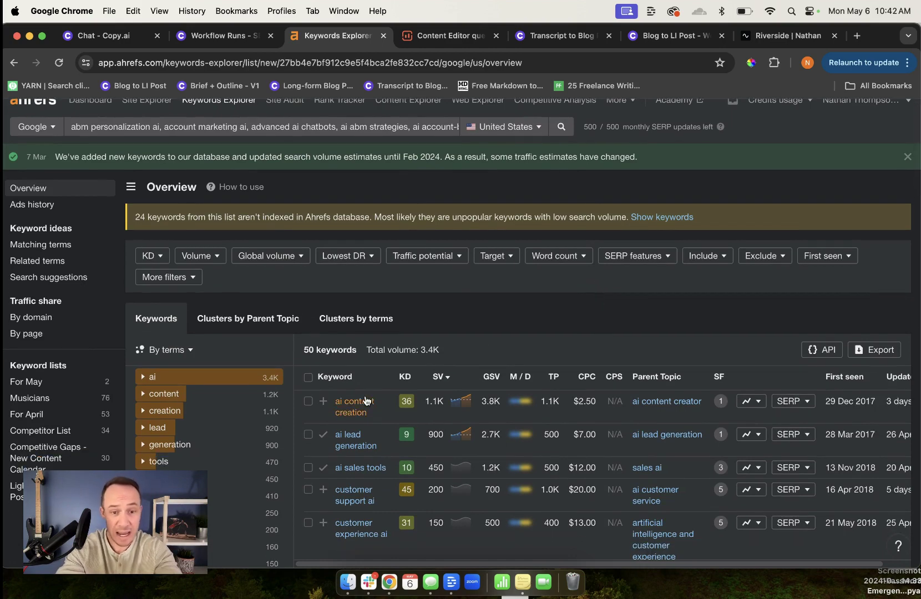
pyautogui.scroll(-5, 439, 340)
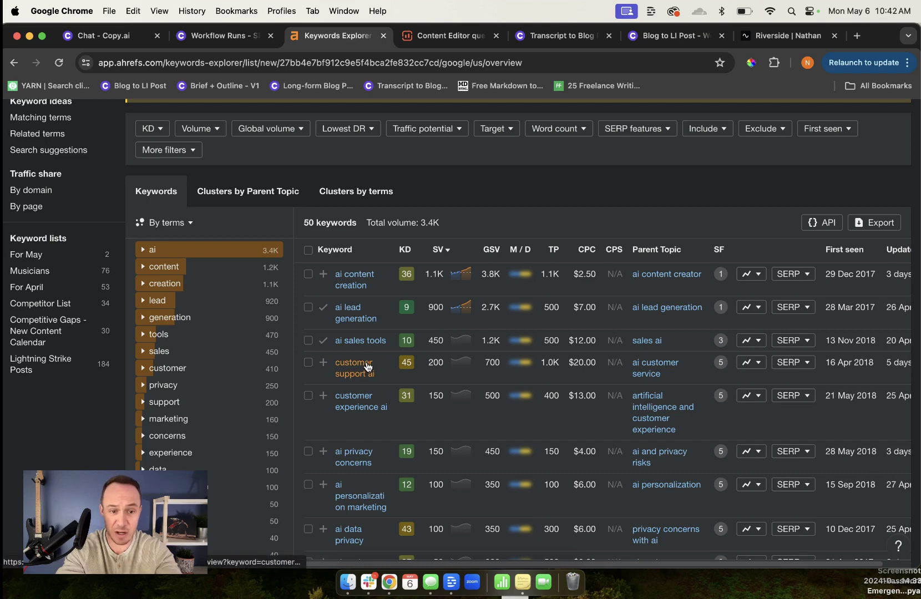
pyautogui.scroll(-2, 367, 366)
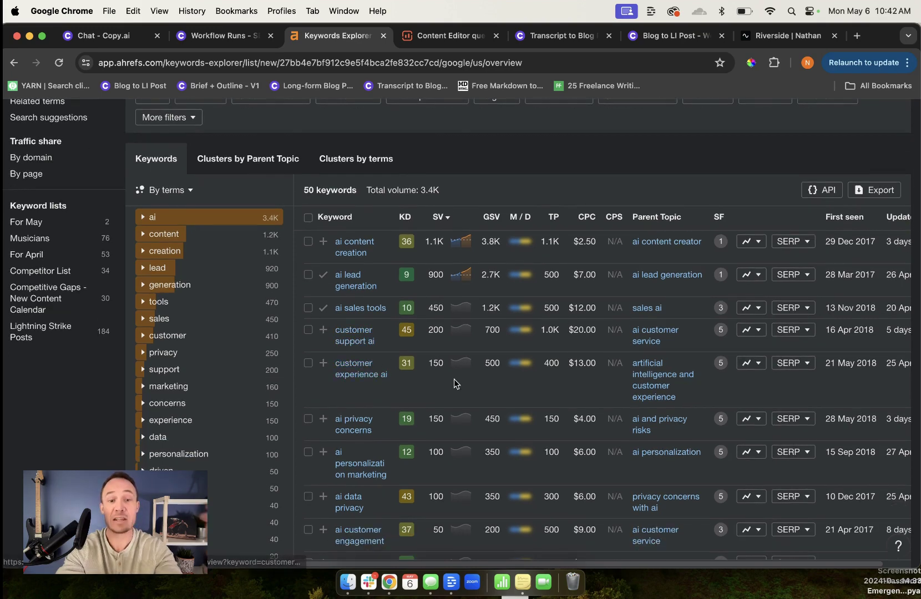
pyautogui.scroll(-10, 454, 380)
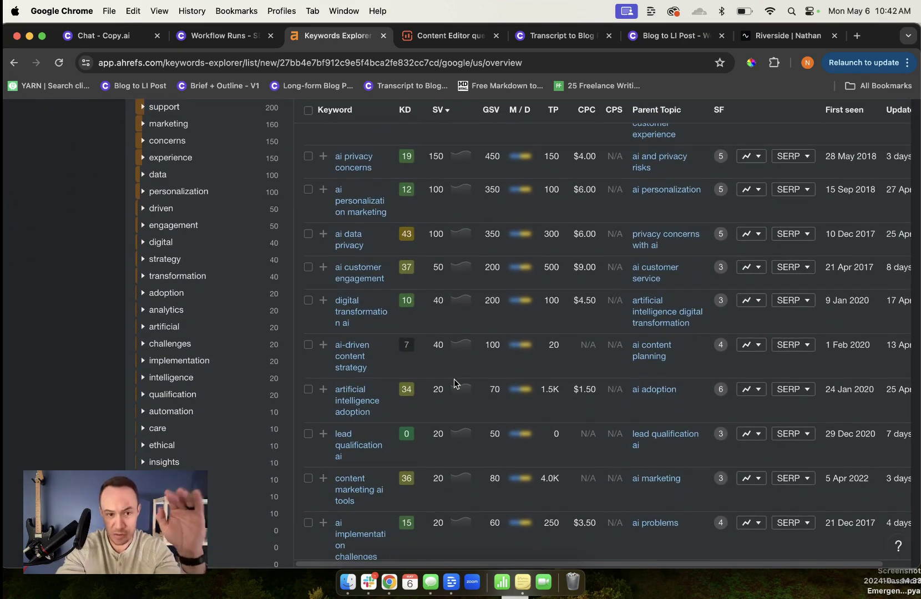
pyautogui.scroll(-2, 454, 383)
pyautogui.scroll(-4, 454, 383)
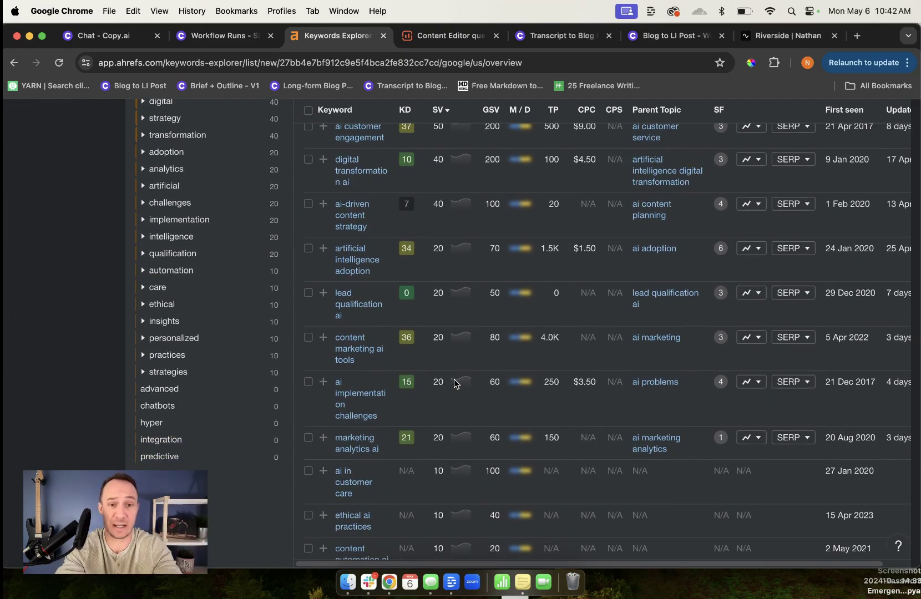
pyautogui.scroll(15, 454, 383)
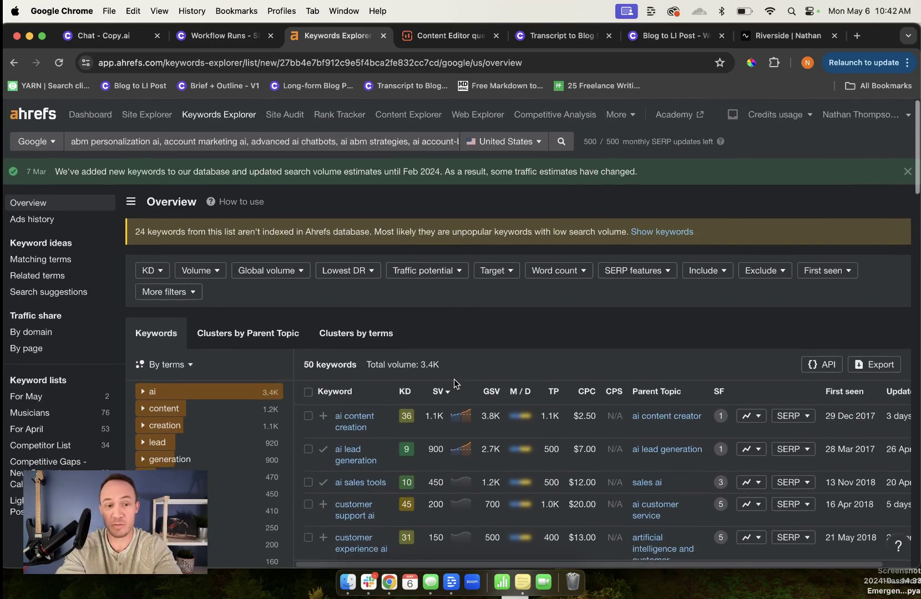
pyautogui.scroll(-4, 454, 383)
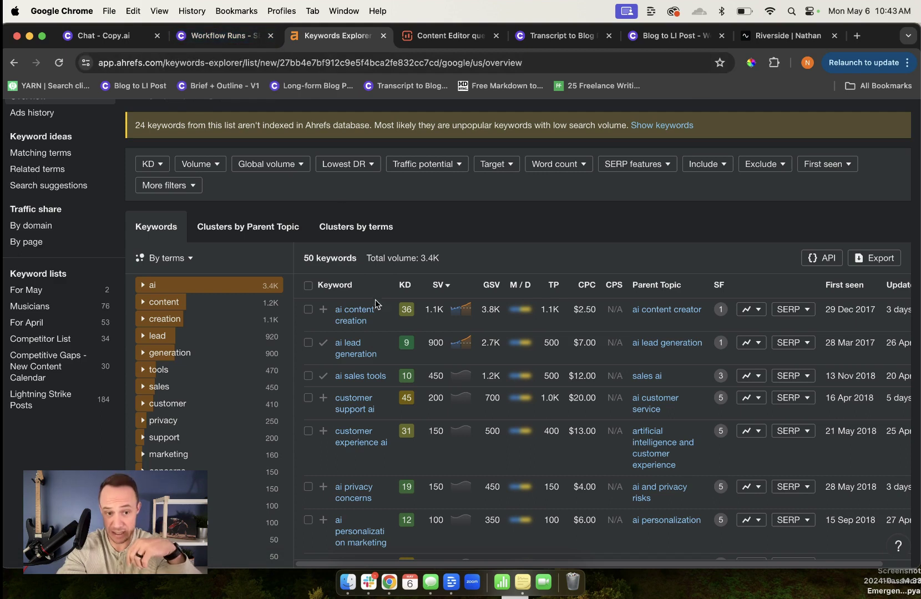
pyautogui.click(223, 35)
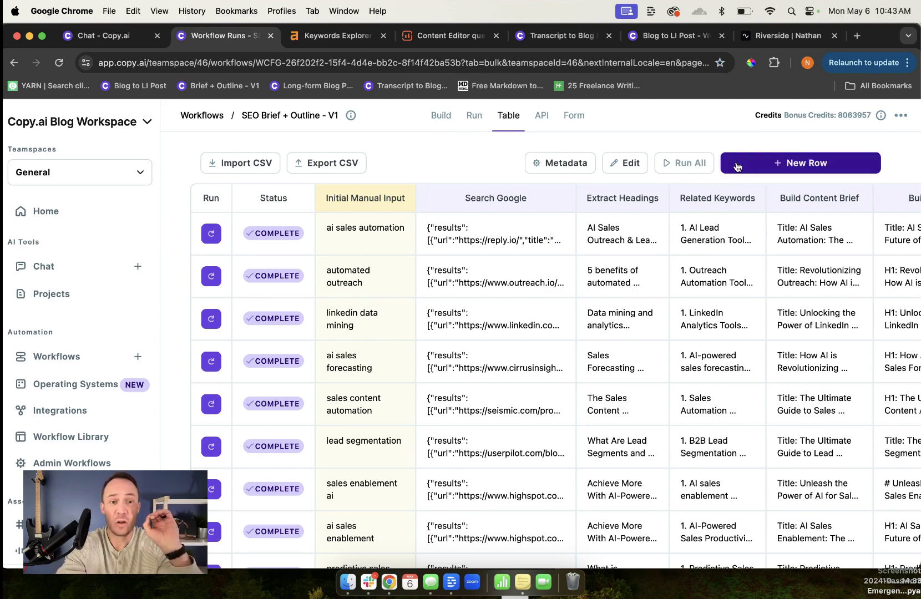
# Run the SEO Brief + Outline workflow on a new row with keyword 'ai content creation'.
pyautogui.click(406, 235)
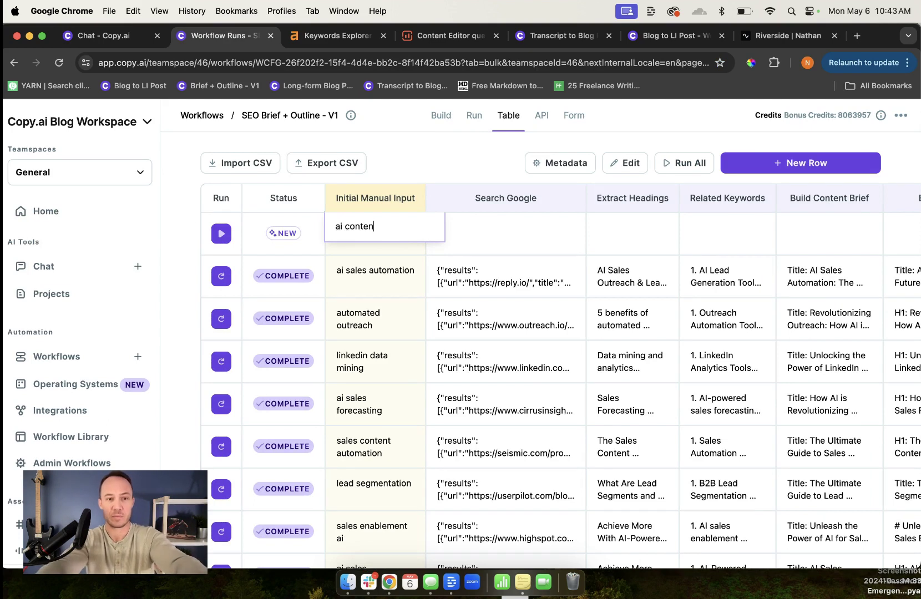
pyautogui.click(221, 234)
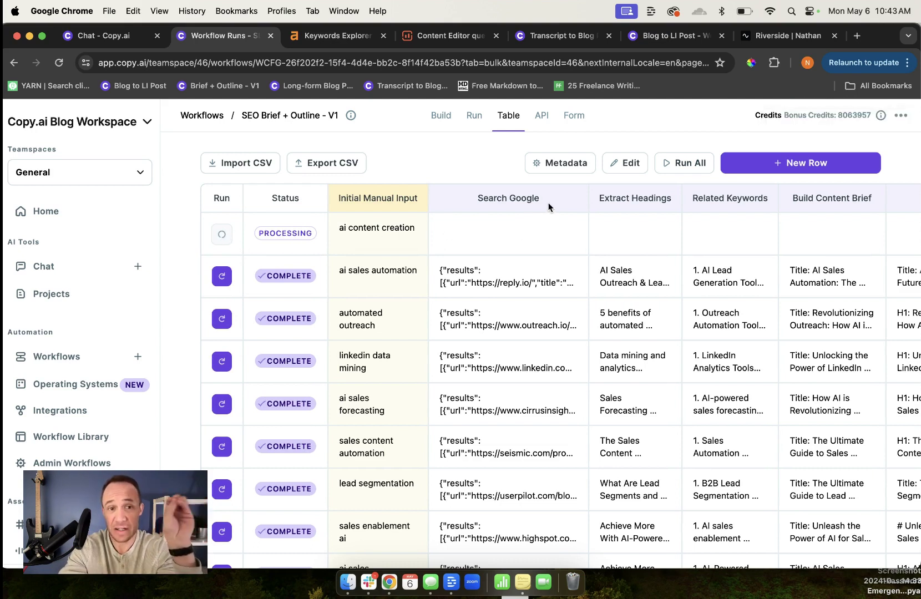
pyautogui.hscroll(3, 549, 203)
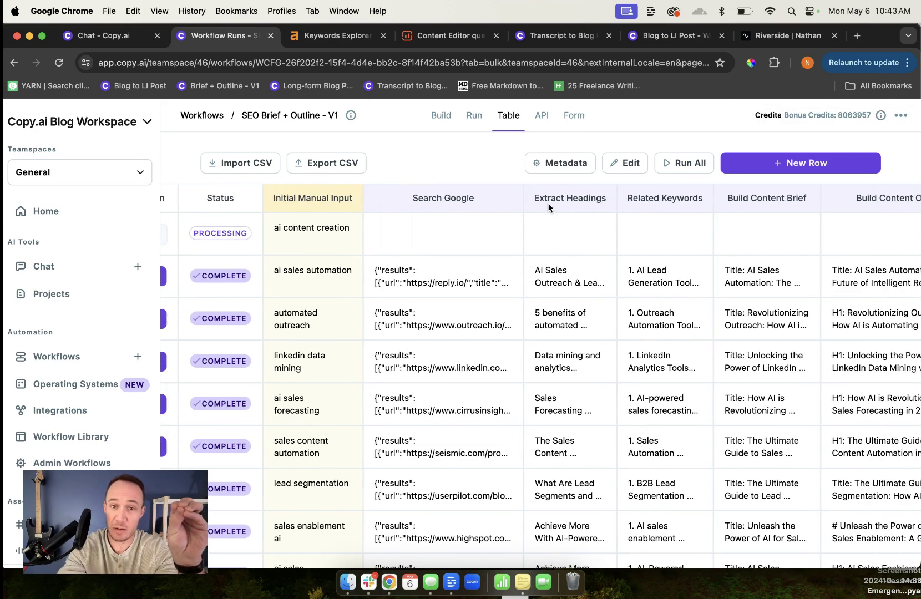
pyautogui.hscroll(1, 548, 203)
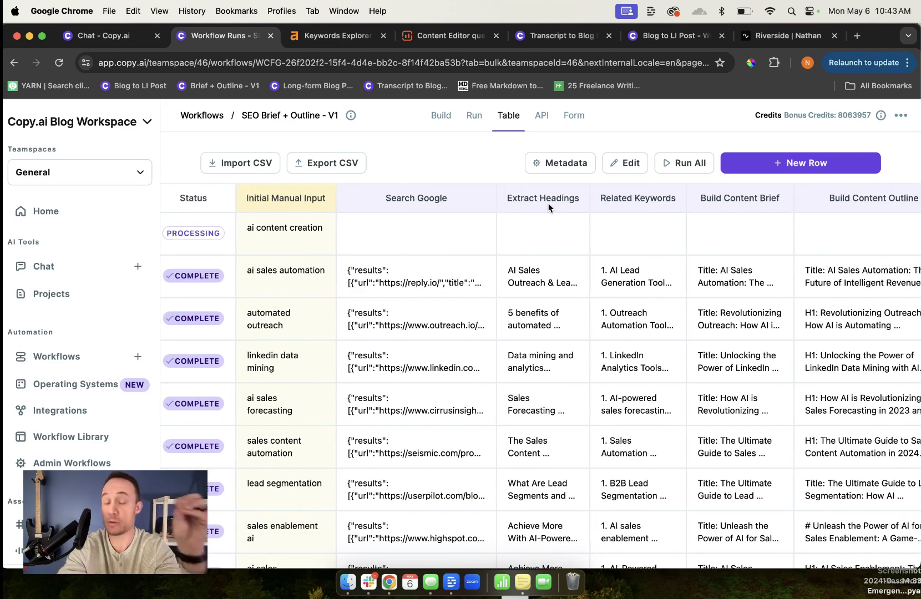
pyautogui.hscroll(4, 549, 203)
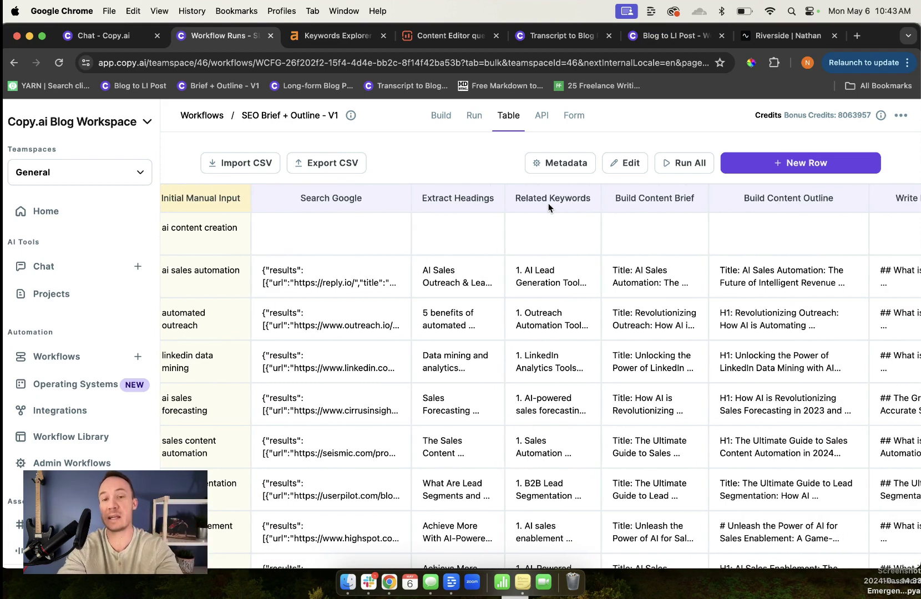
pyautogui.hscroll(4, 549, 203)
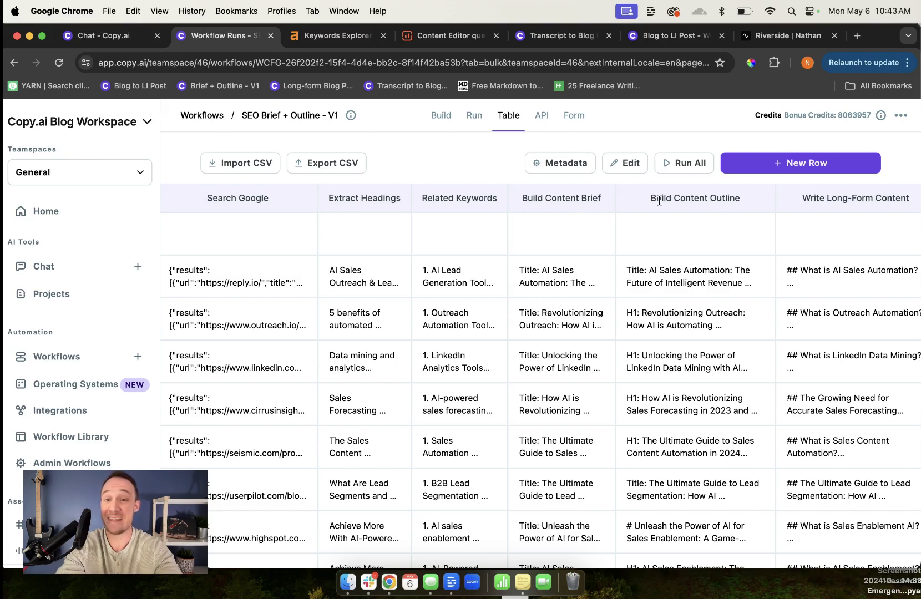
pyautogui.hscroll(6, 659, 200)
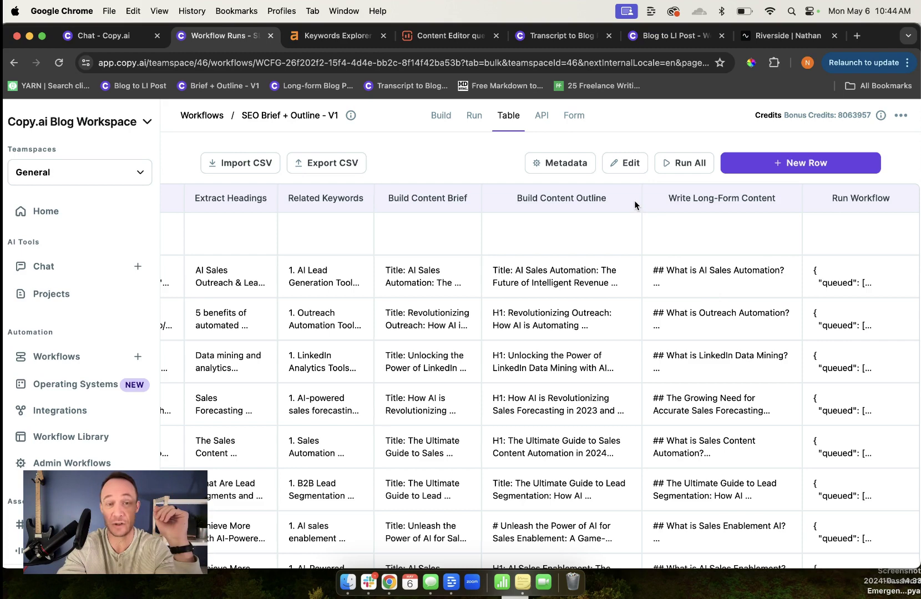
pyautogui.hscroll(-10, 634, 204)
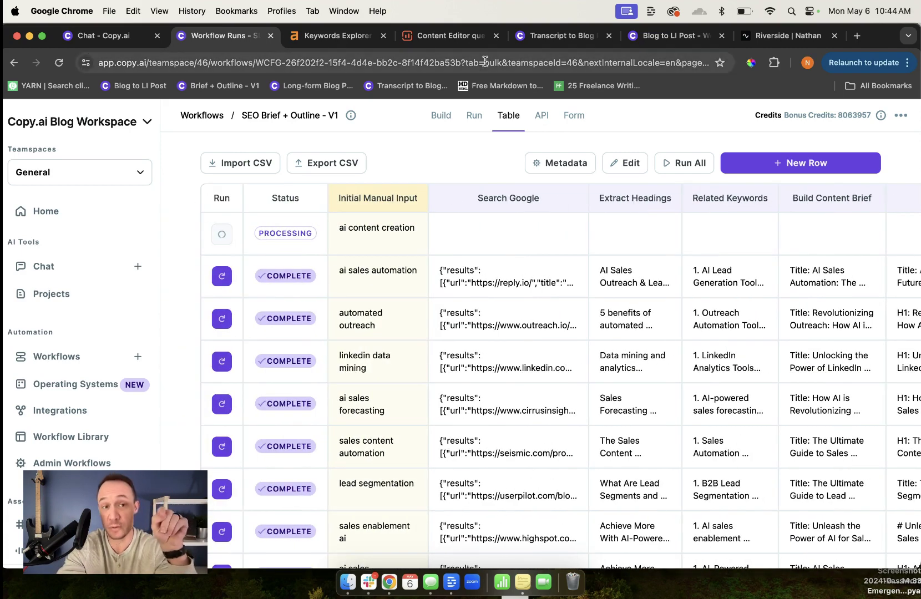
# Create a Surfer Content Editor draft for 'ai content creation' using 1 CE credit.
pyautogui.click(453, 40)
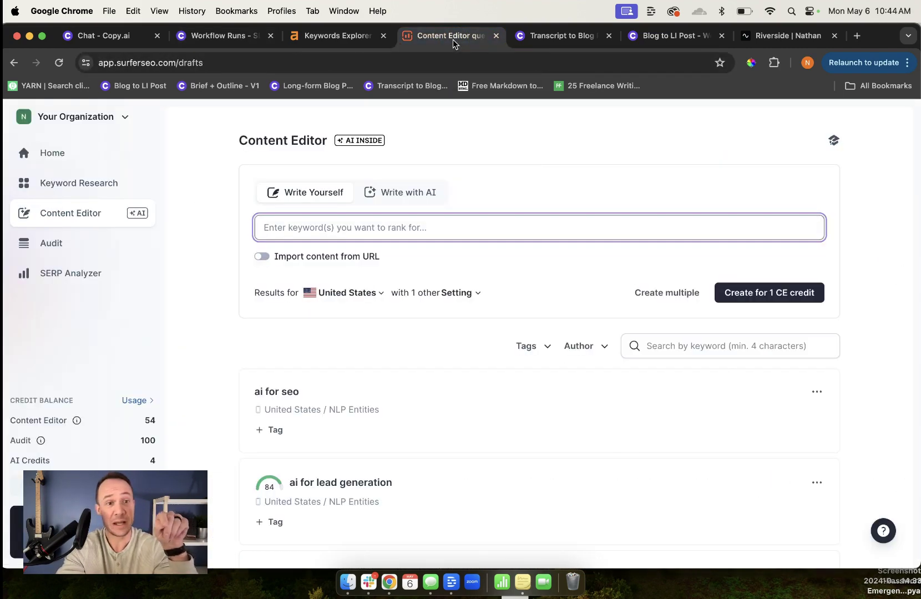
pyautogui.write('ai content creation')
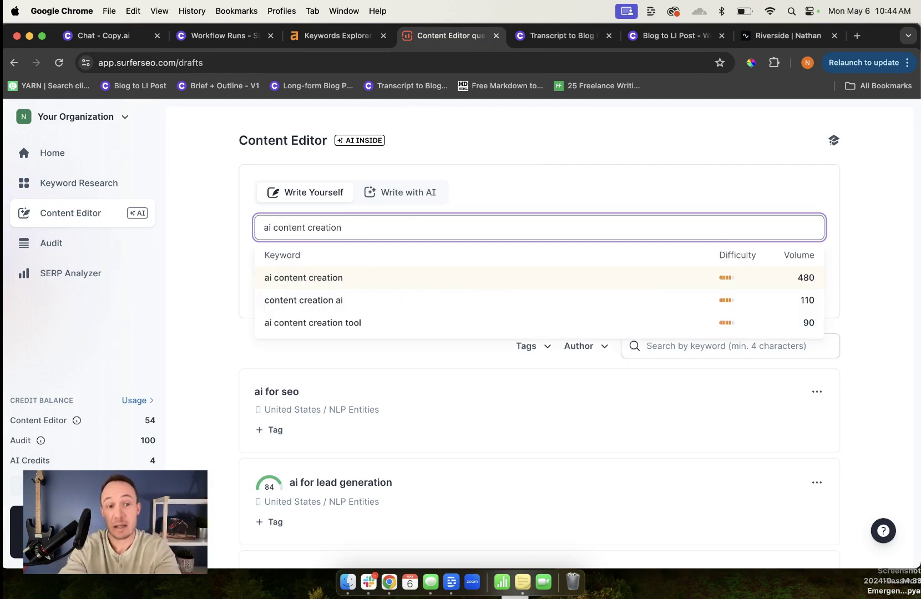
pyautogui.press('Return')
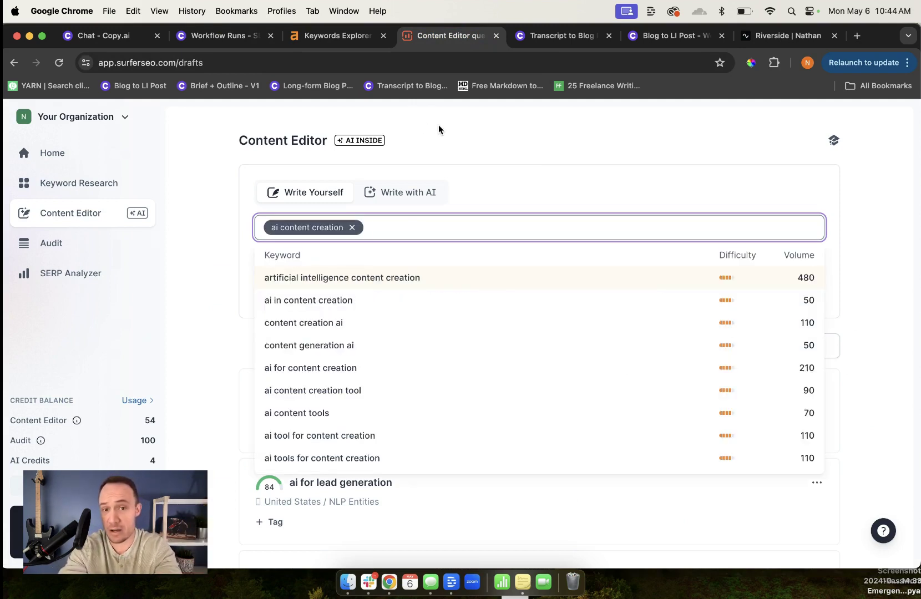
pyautogui.click(510, 151)
pyautogui.click(751, 291)
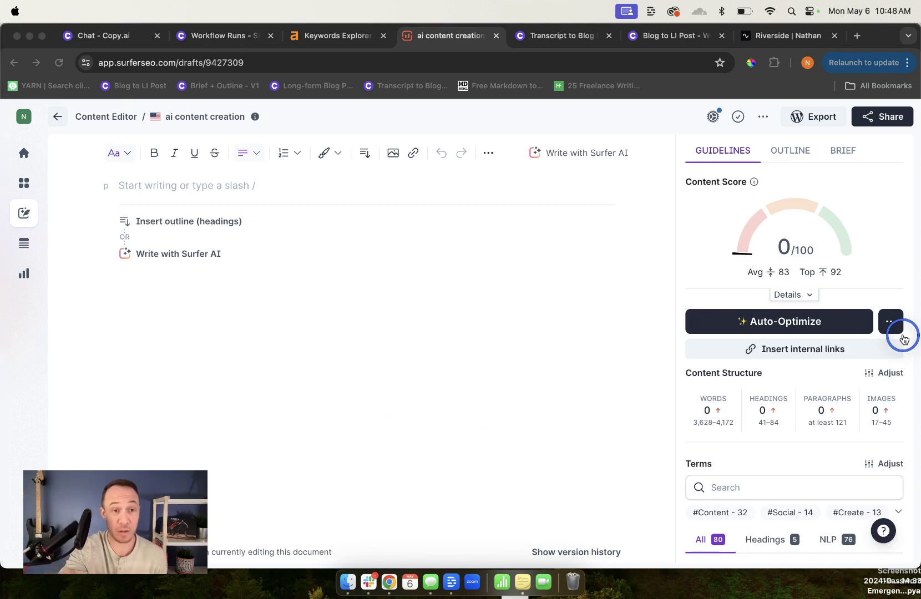
pyautogui.press('Return')
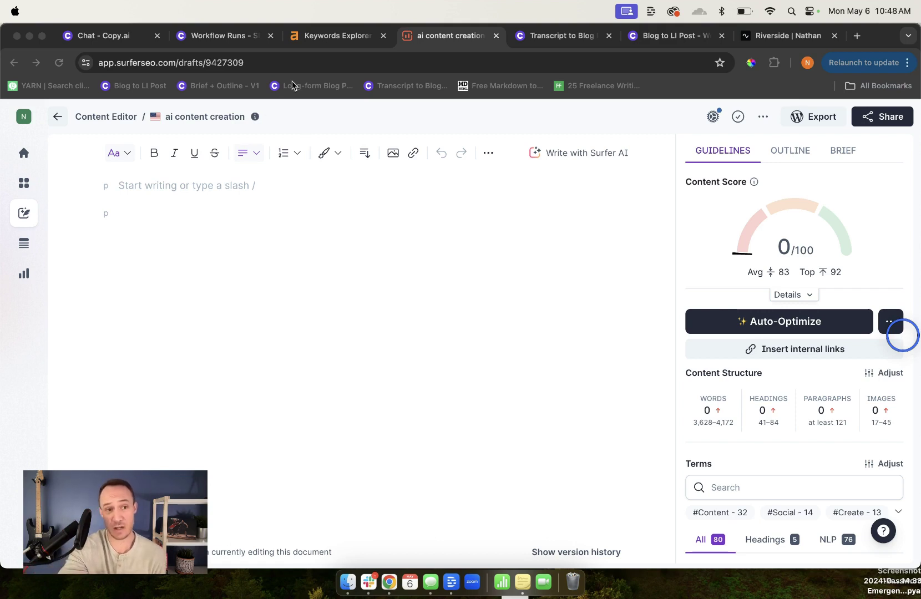
# Copy the Write Long Form Content article from the 'ai content creation' run details.
pyautogui.click(245, 39)
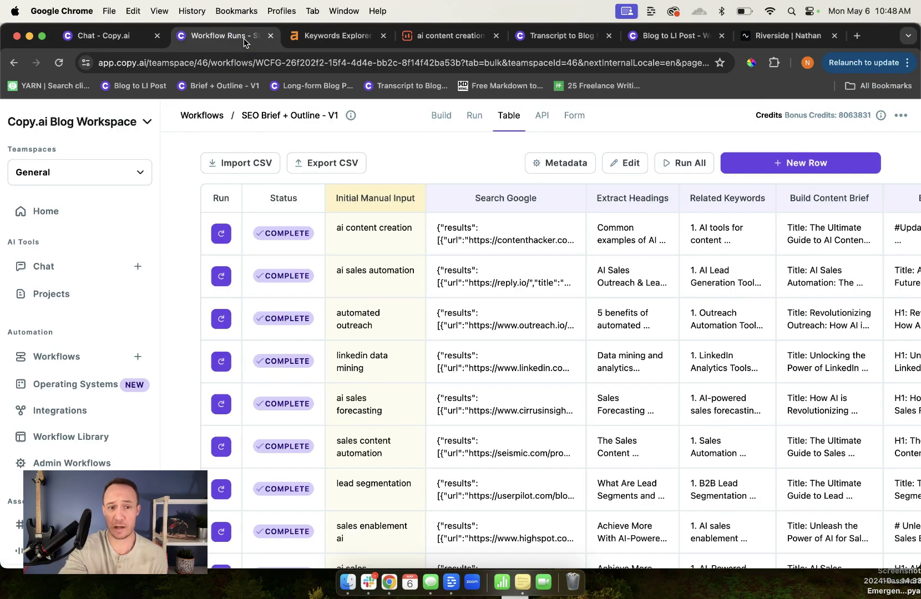
pyautogui.click(568, 236)
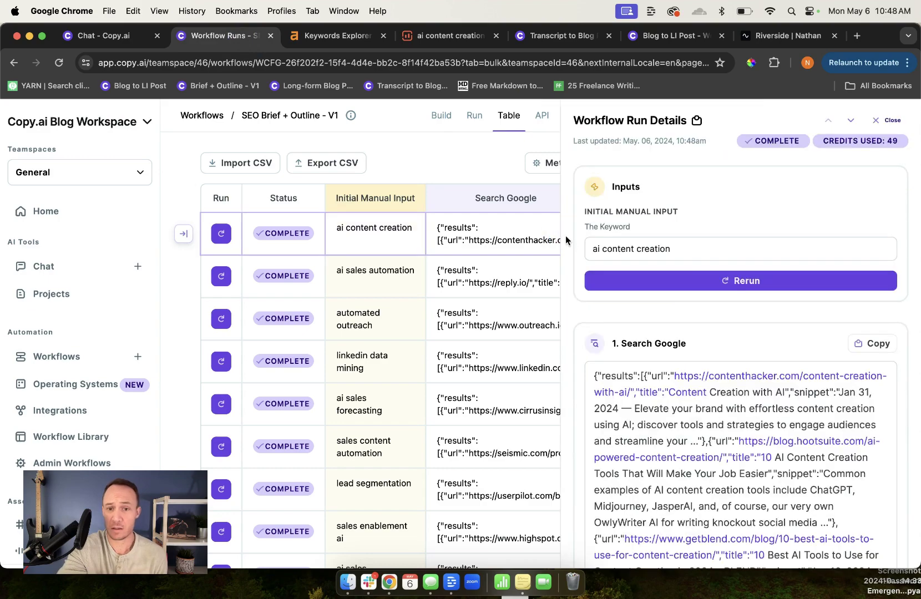
pyautogui.scroll(-15, 759, 217)
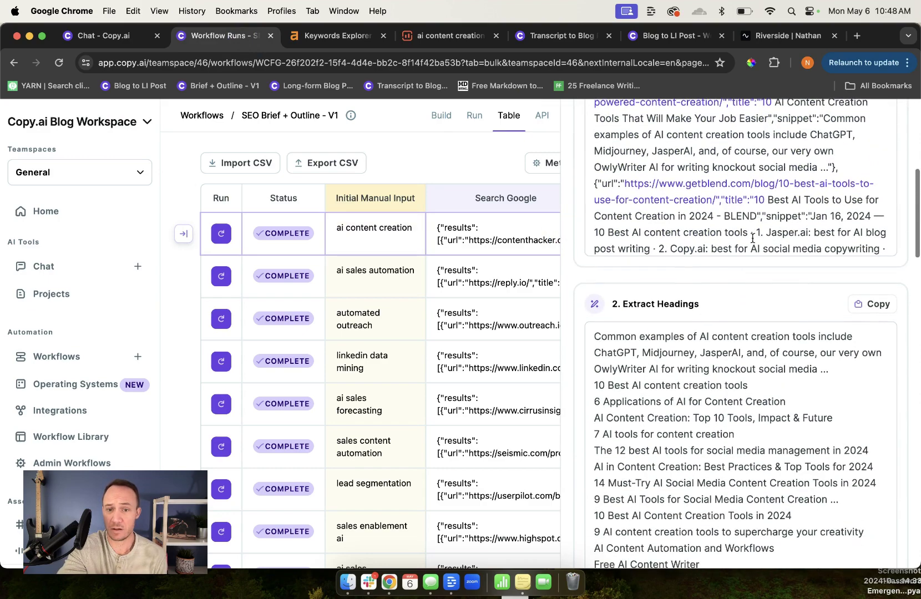
pyautogui.scroll(-12, 746, 267)
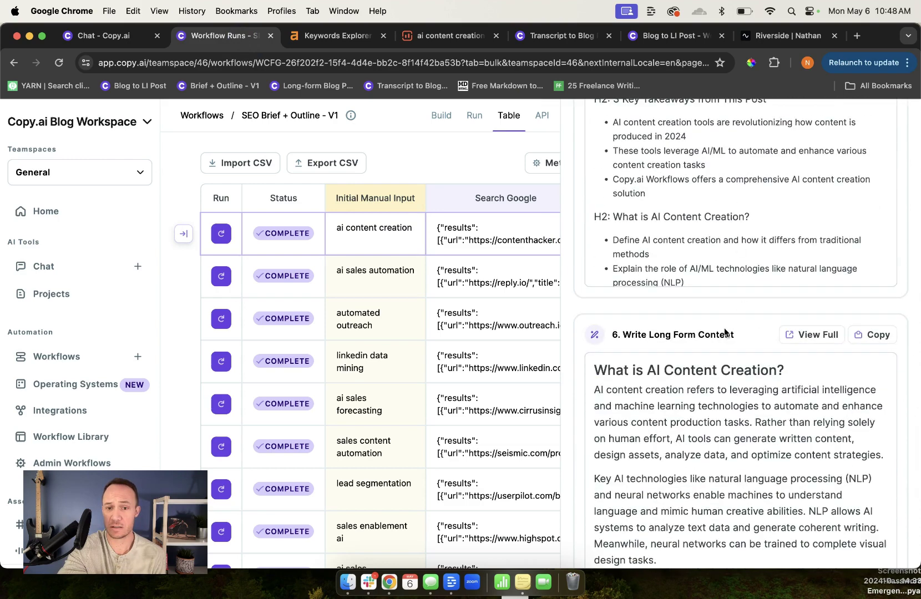
pyautogui.scroll(-2, 727, 314)
pyautogui.scroll(-2, 728, 313)
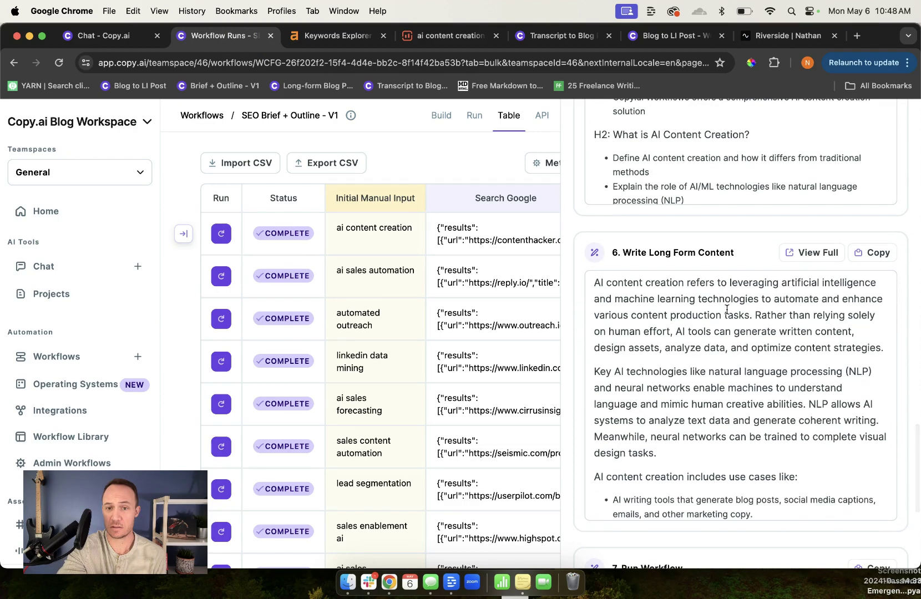
pyautogui.click(869, 254)
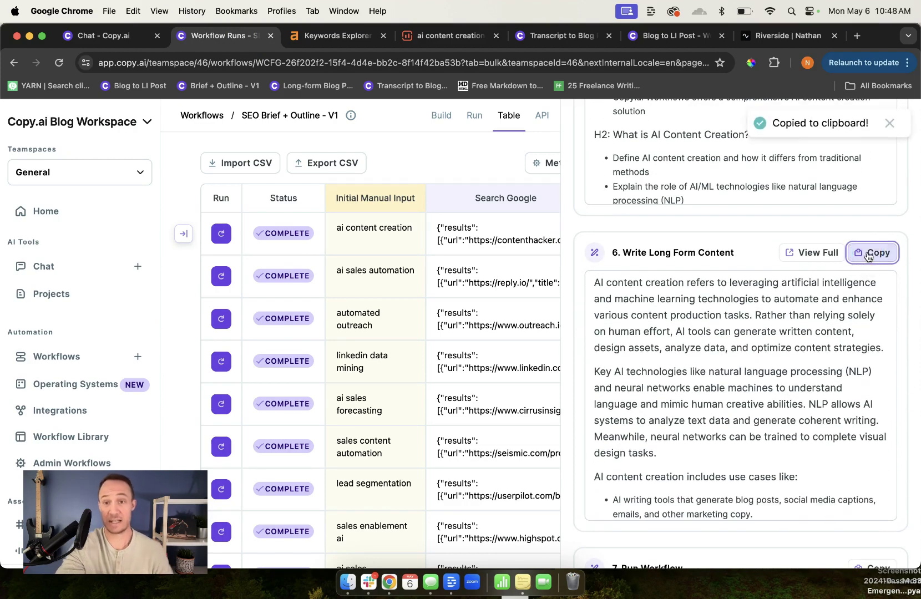
pyautogui.click(856, 38)
# Convert the article's Markdown on markdowntohtml.com and copy the rendered preview.
pyautogui.write('free')
pyautogui.press('Return')
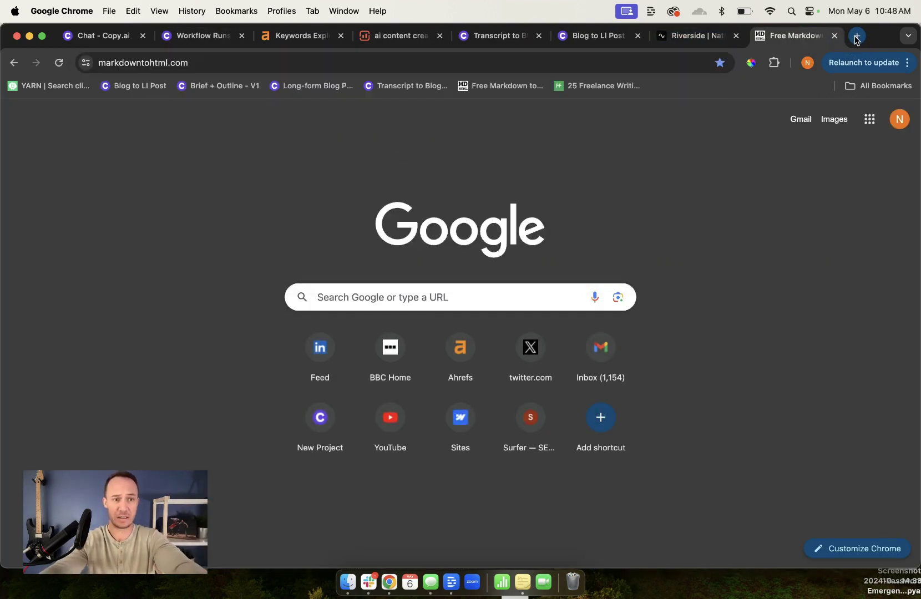
pyautogui.click(235, 313)
pyautogui.press('super+a')
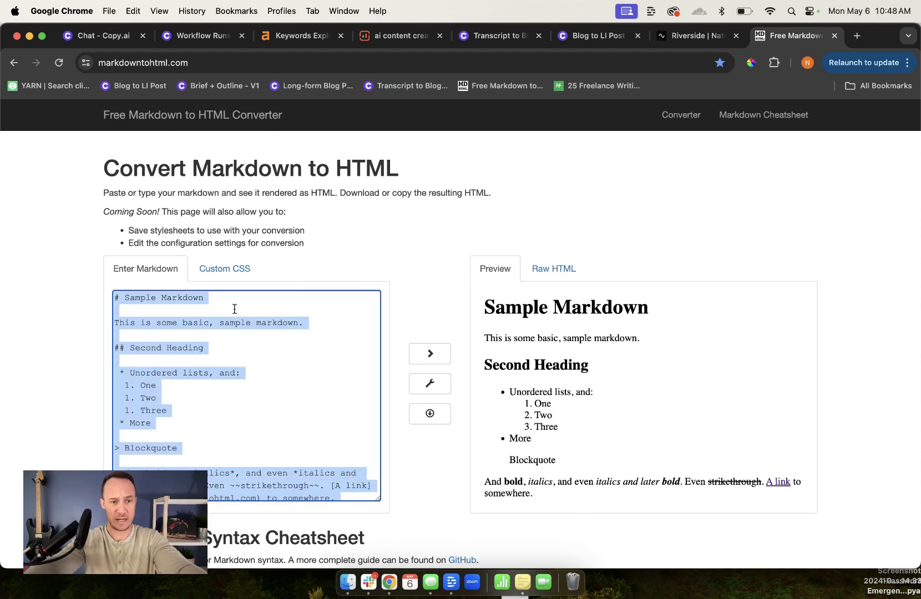
pyautogui.press('BackSpace')
pyautogui.press('super+v')
pyautogui.click(580, 364)
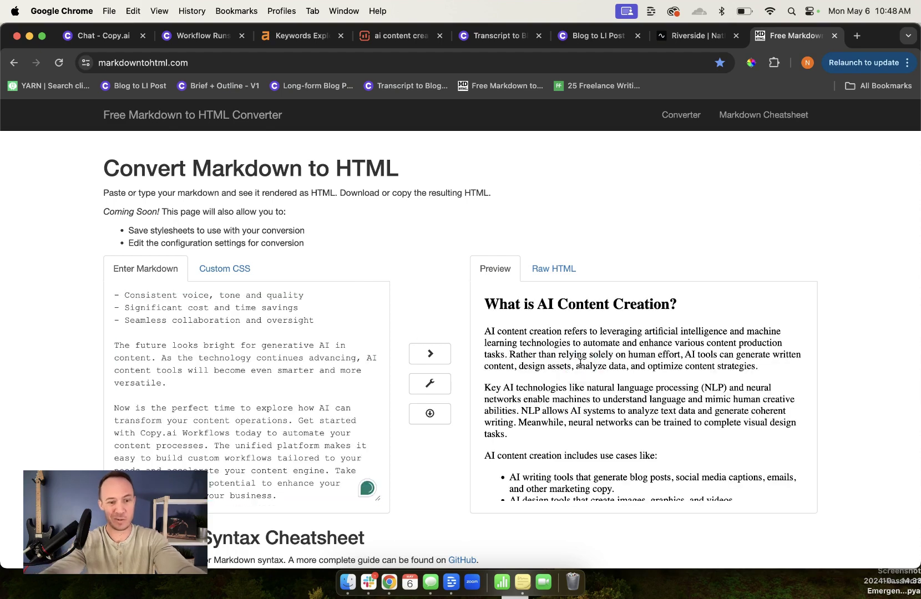
pyautogui.press('super+a')
pyautogui.press('super+c')
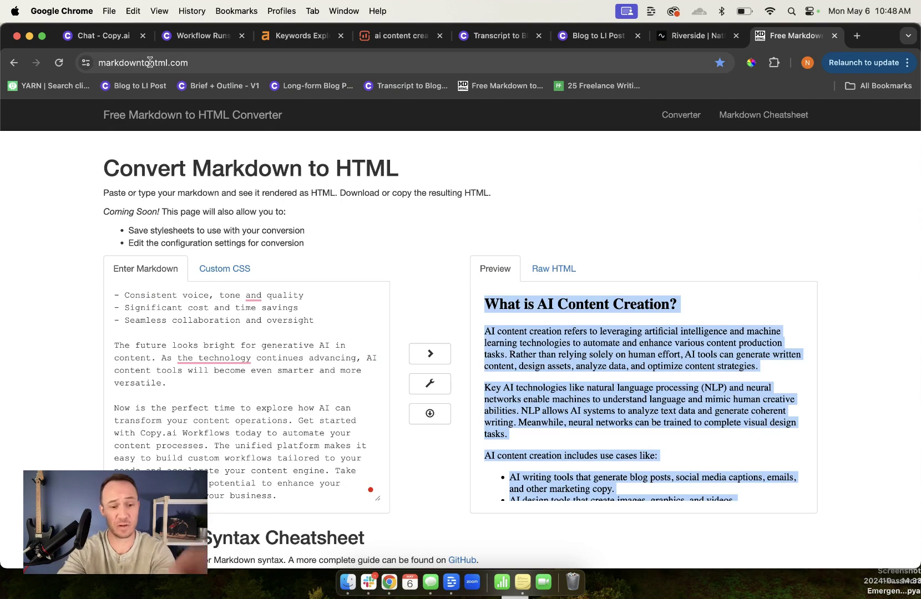
pyautogui.press('super+c')
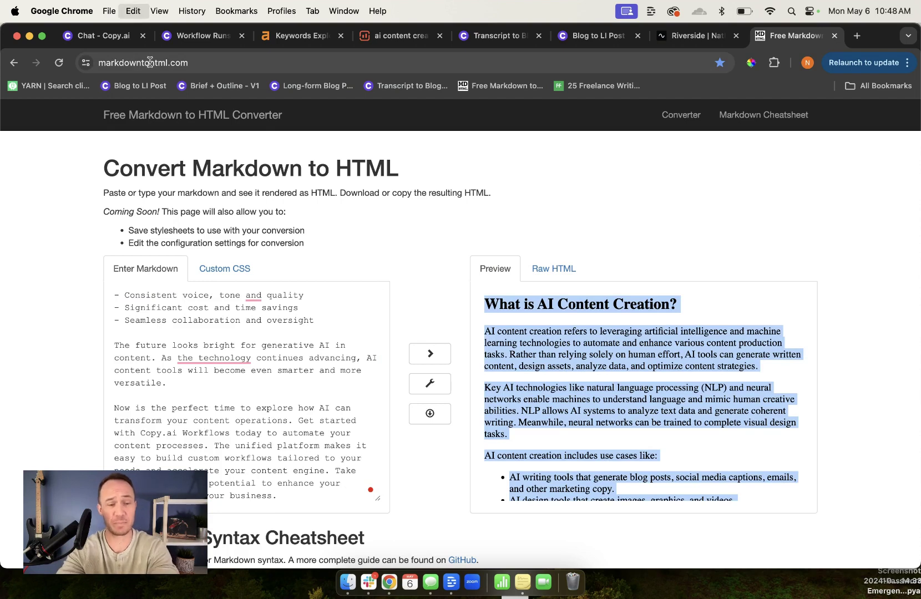
# Paste the formatted article into the empty 'ai content creation' Surfer draft.
pyautogui.click(375, 49)
pyautogui.click(242, 187)
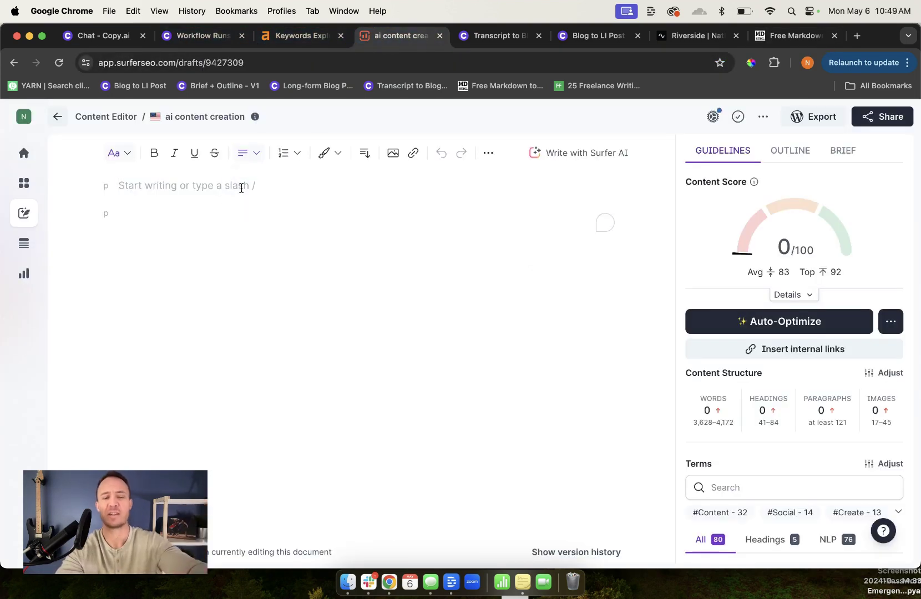
pyautogui.press('super+v')
pyautogui.scroll(20, 207, 271)
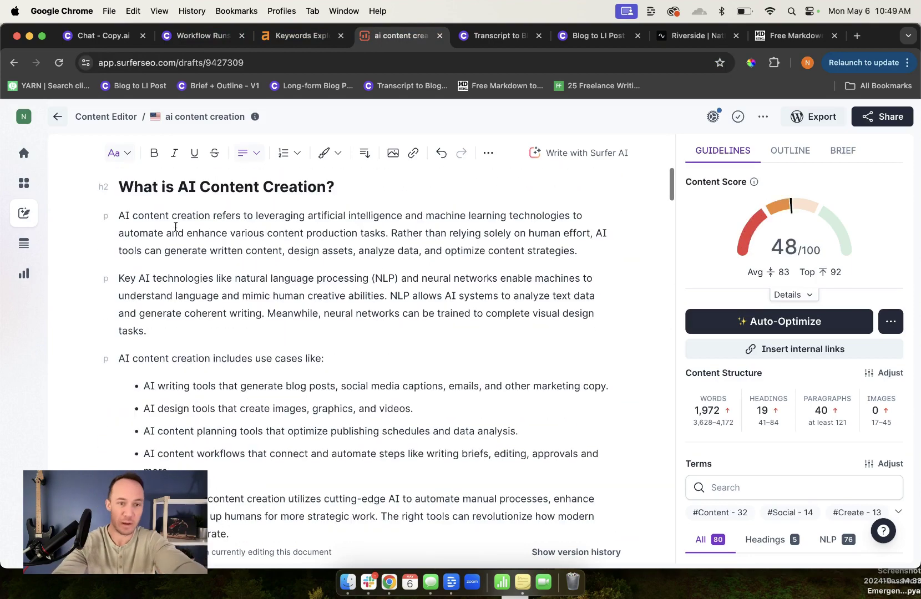
pyautogui.click(166, 188)
pyautogui.scroll(1, 167, 222)
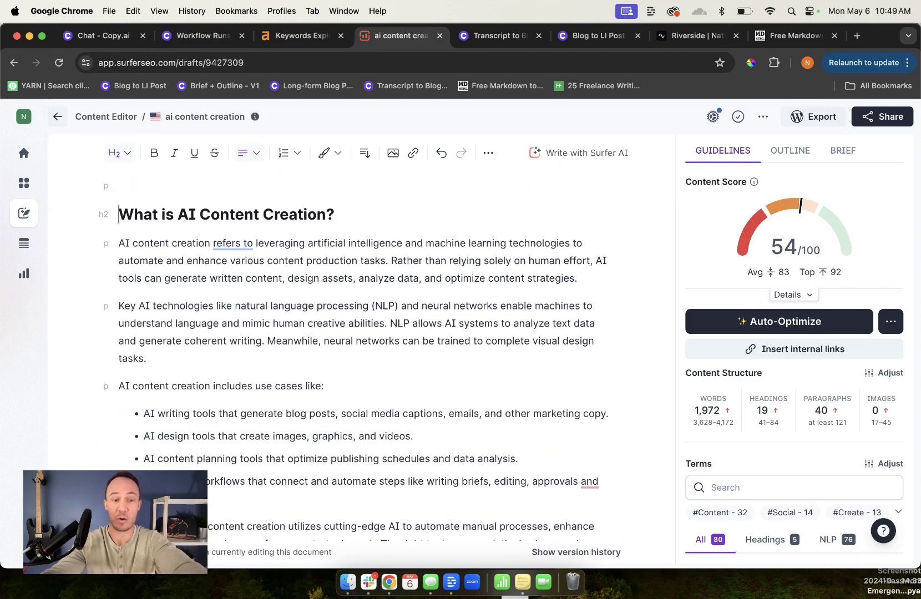
# Add 'Ai Content creation' as a Heading 1 title above the first section.
pyautogui.click(118, 186)
pyautogui.write('Ai Co')
pyautogui.press('Tab')
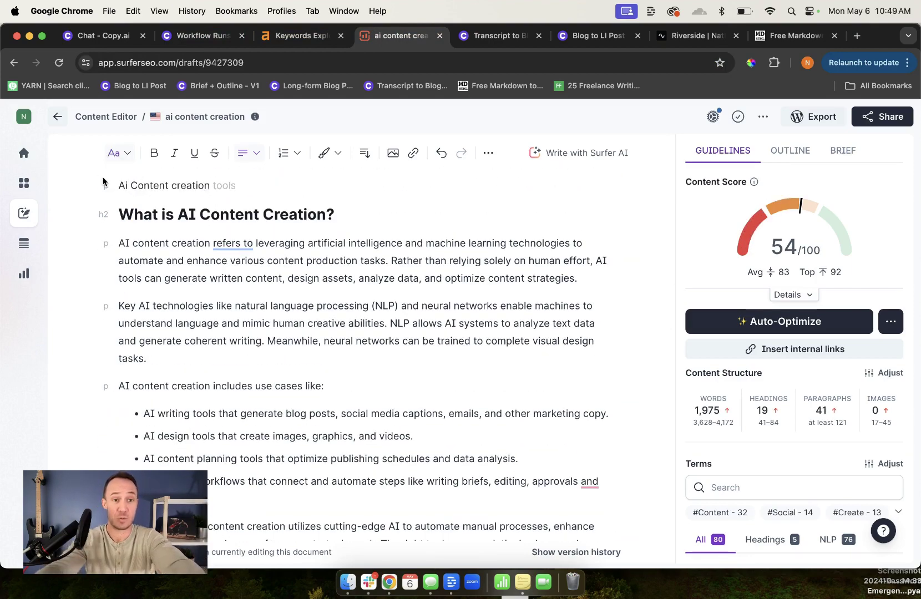
pyautogui.tripleClick(133, 182)
pyautogui.click(118, 154)
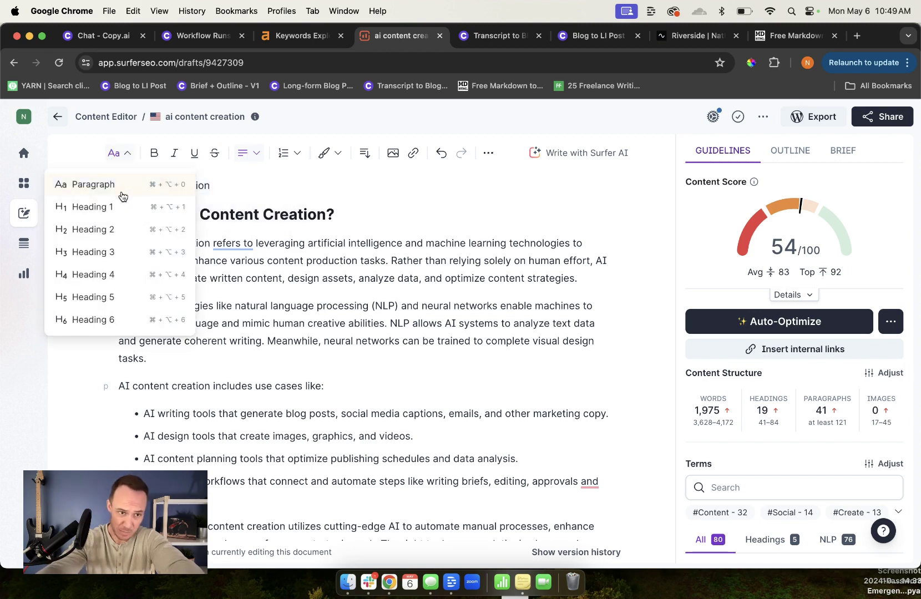
pyautogui.click(120, 204)
pyautogui.click(284, 220)
pyautogui.click(374, 198)
pyautogui.click(375, 198)
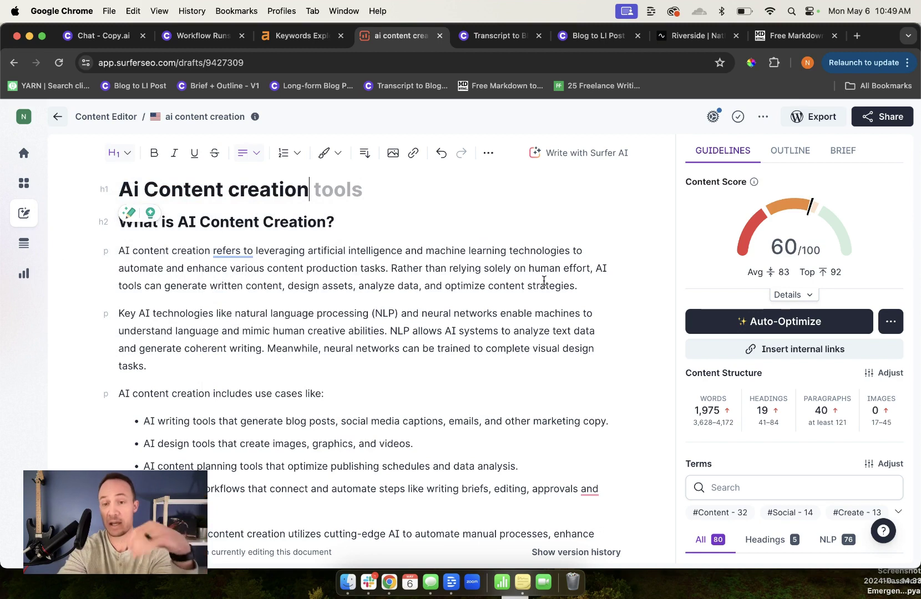
pyautogui.moveTo(776, 274)
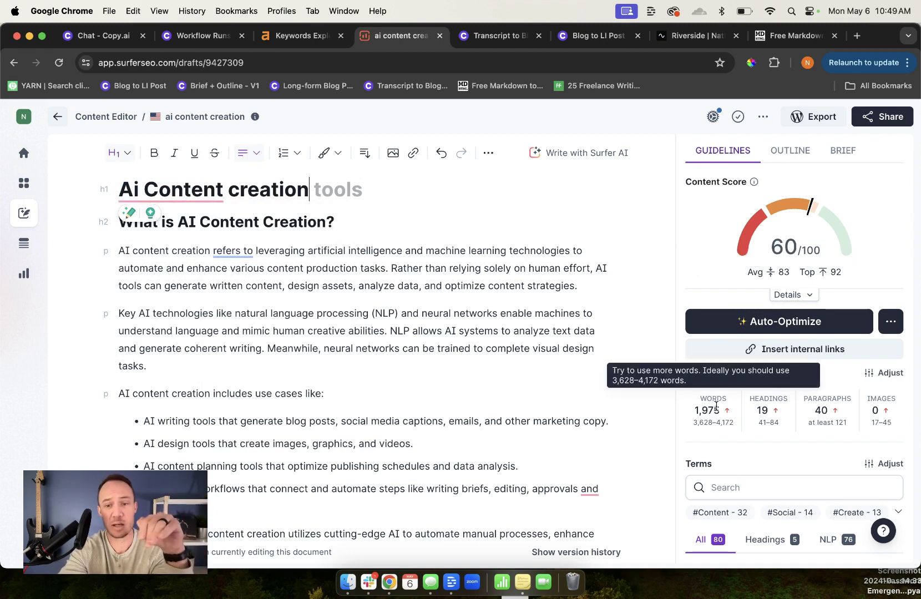
pyautogui.tripleClick(709, 423)
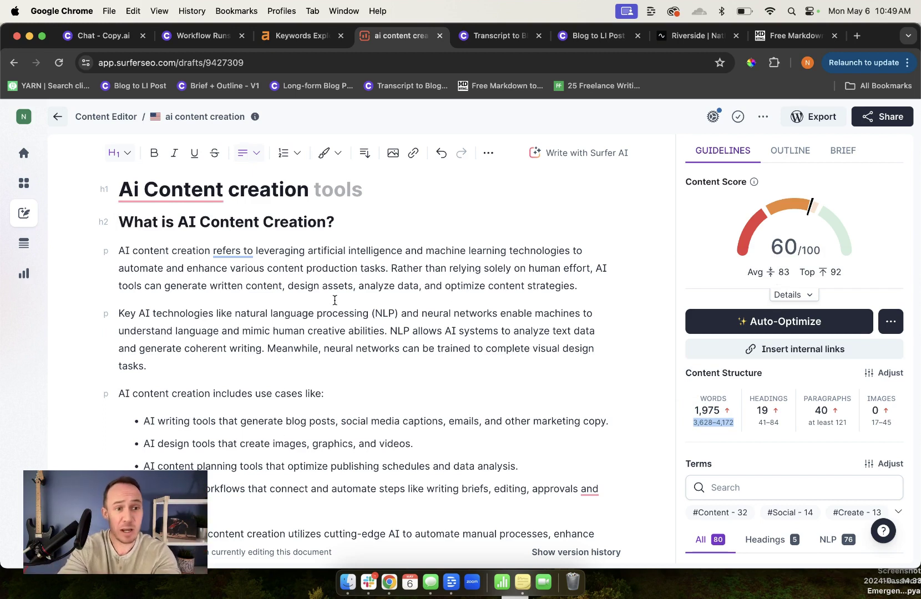
pyautogui.click(122, 221)
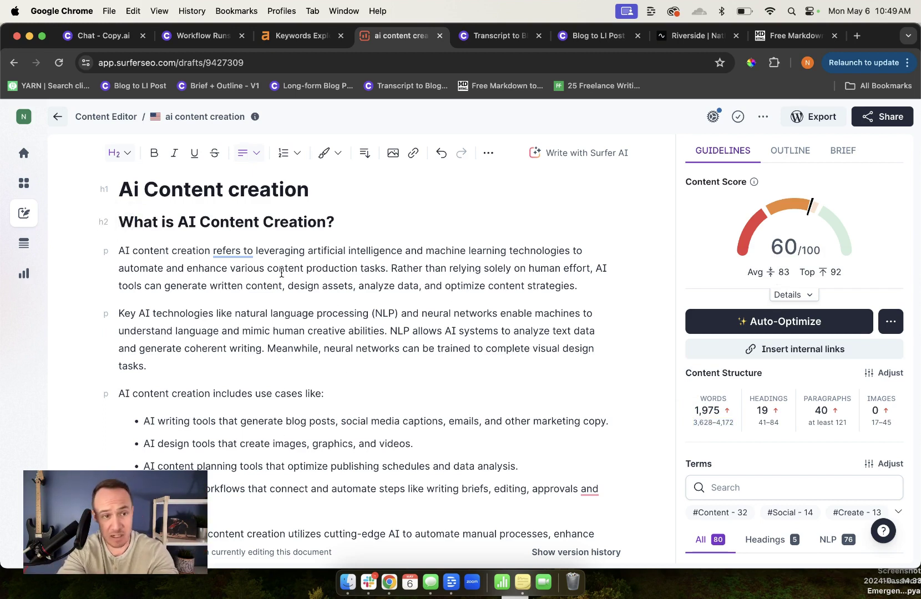
# Make Increased Content Demands and Need for Personalization Heading 3 subheadings.
pyautogui.scroll(-10, 281, 273)
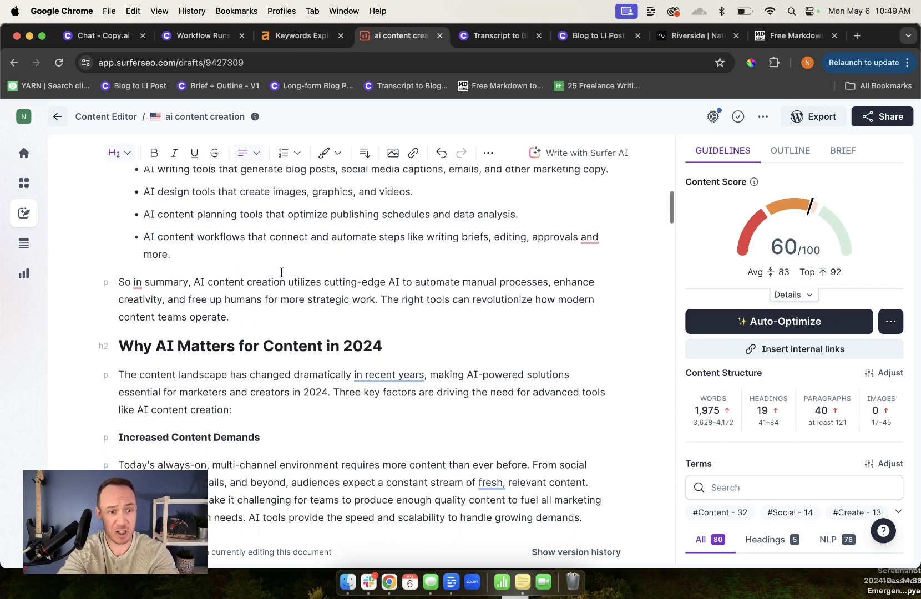
pyautogui.scroll(-4, 282, 272)
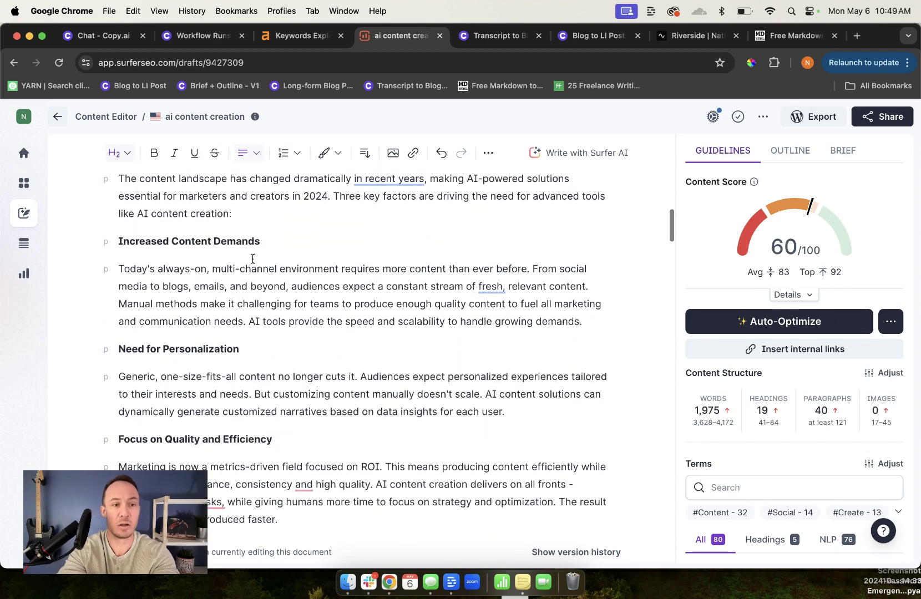
pyautogui.doubleClick(223, 239)
pyautogui.click(224, 240)
pyautogui.click(96, 267)
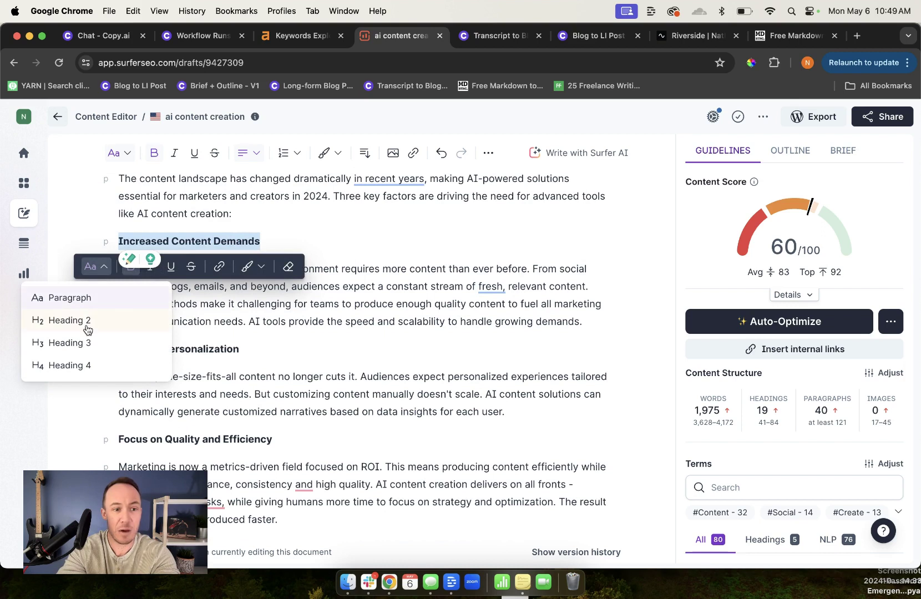
pyautogui.click(84, 343)
pyautogui.tripleClick(196, 348)
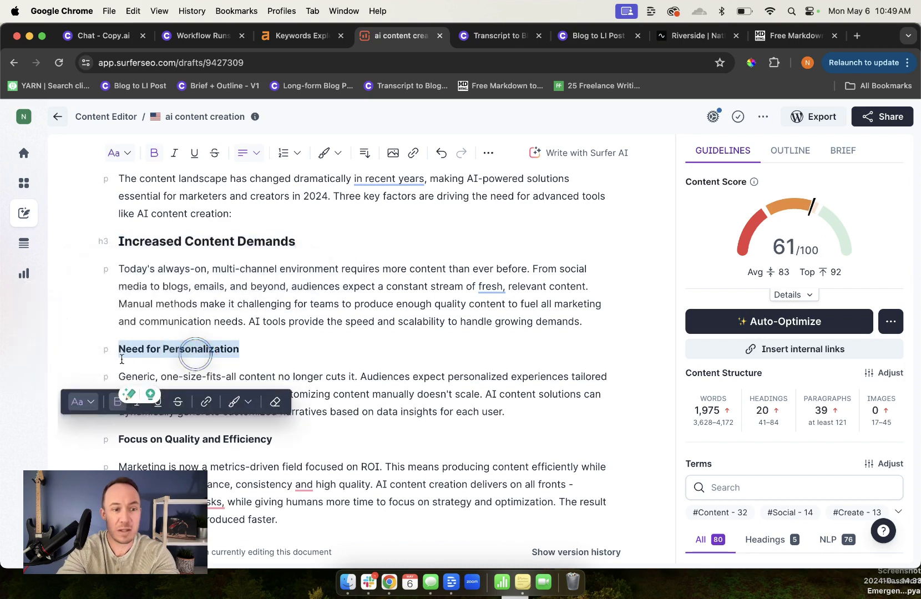
pyautogui.click(141, 345)
pyautogui.tripleClick(141, 348)
pyautogui.click(93, 375)
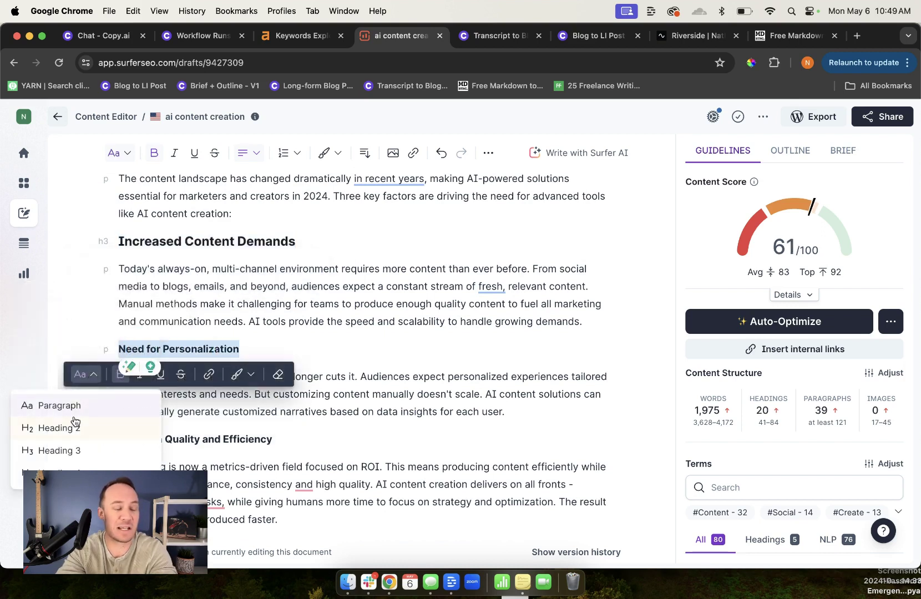
pyautogui.click(118, 445)
# Make Focus on Quality and Efficiency a Heading 3 subheading.
pyautogui.scroll(-4, 292, 321)
pyautogui.click(221, 247)
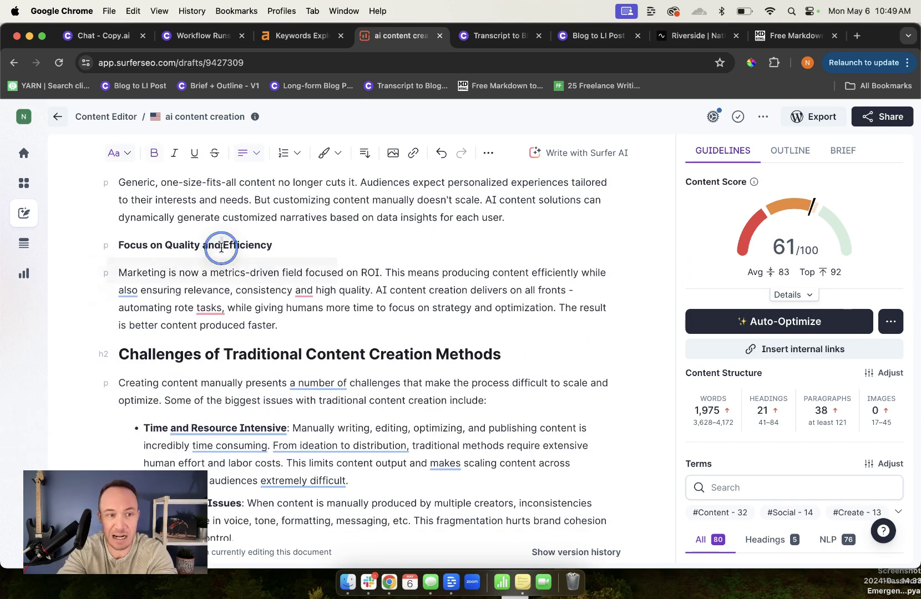
pyautogui.tripleClick(221, 246)
pyautogui.click(79, 298)
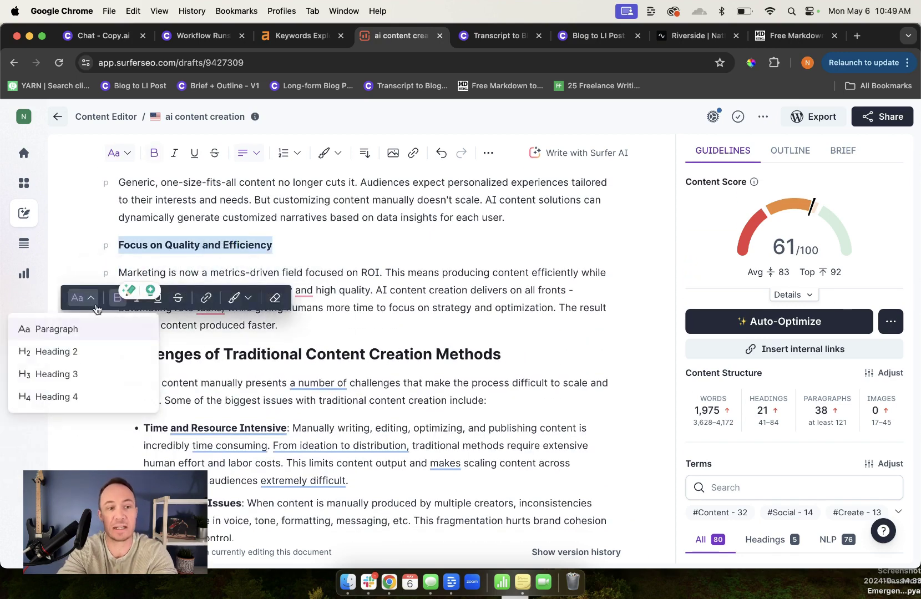
pyautogui.click(81, 379)
pyautogui.click(67, 257)
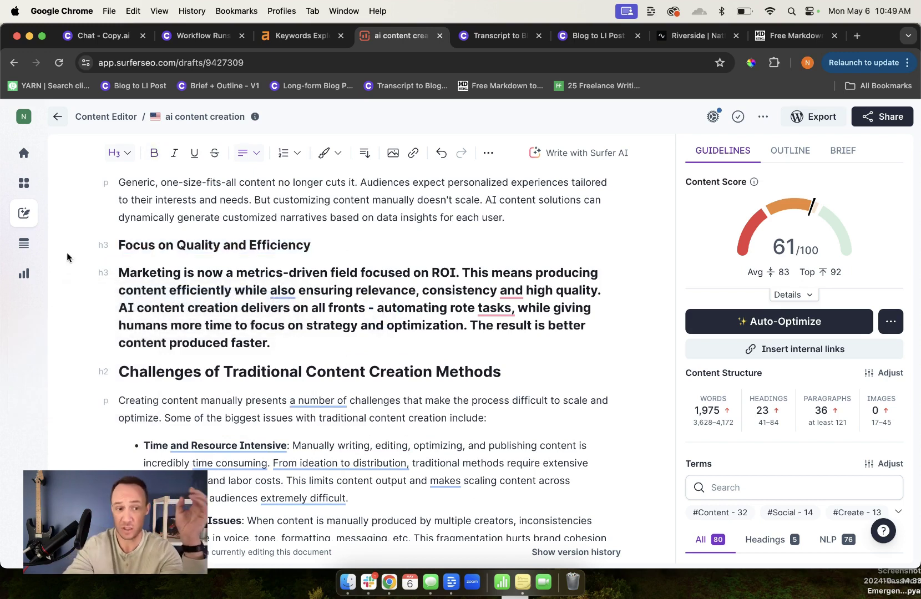
# Turn the Marketing paragraph that became a heading back into normal Paragraph text.
pyautogui.click(120, 274)
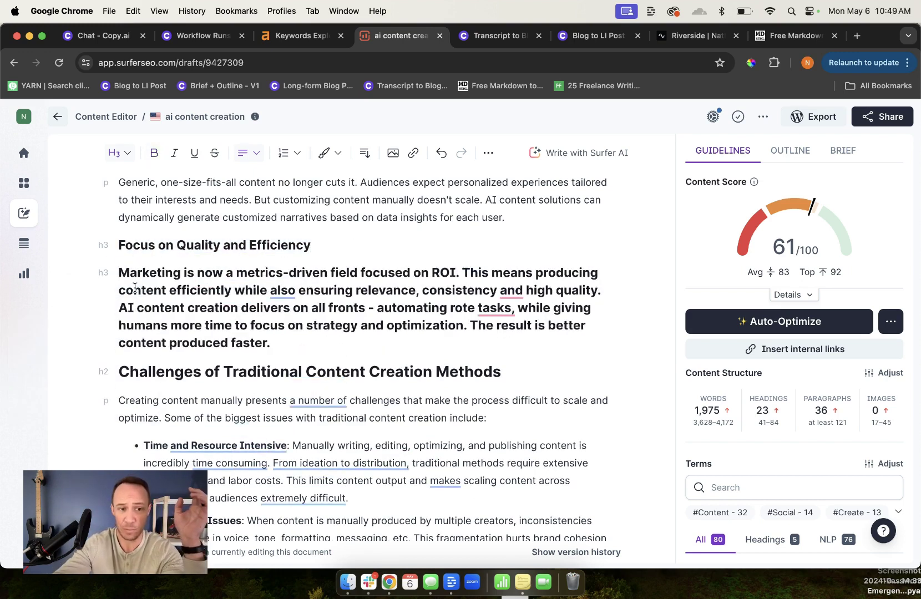
pyautogui.tripleClick(134, 289)
pyautogui.click(101, 373)
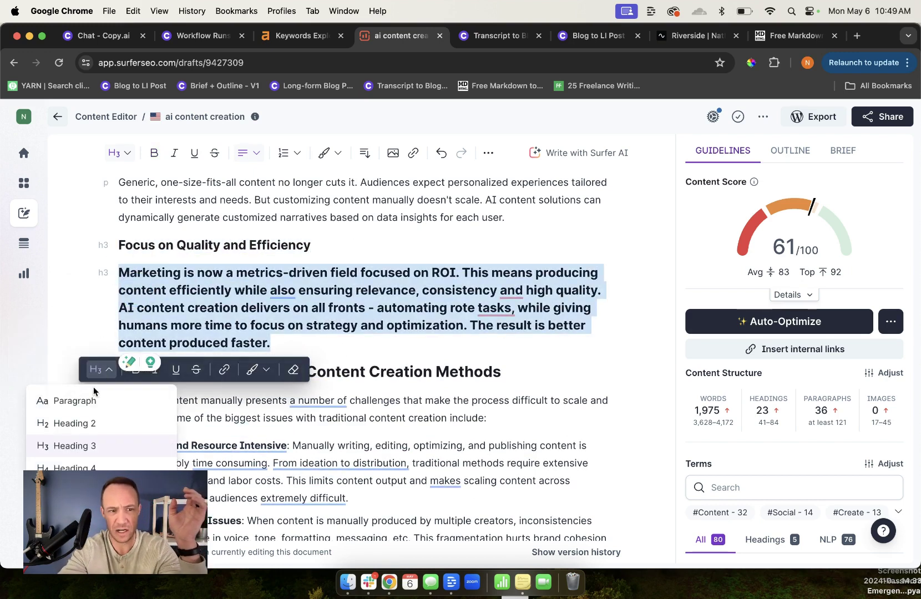
pyautogui.click(83, 400)
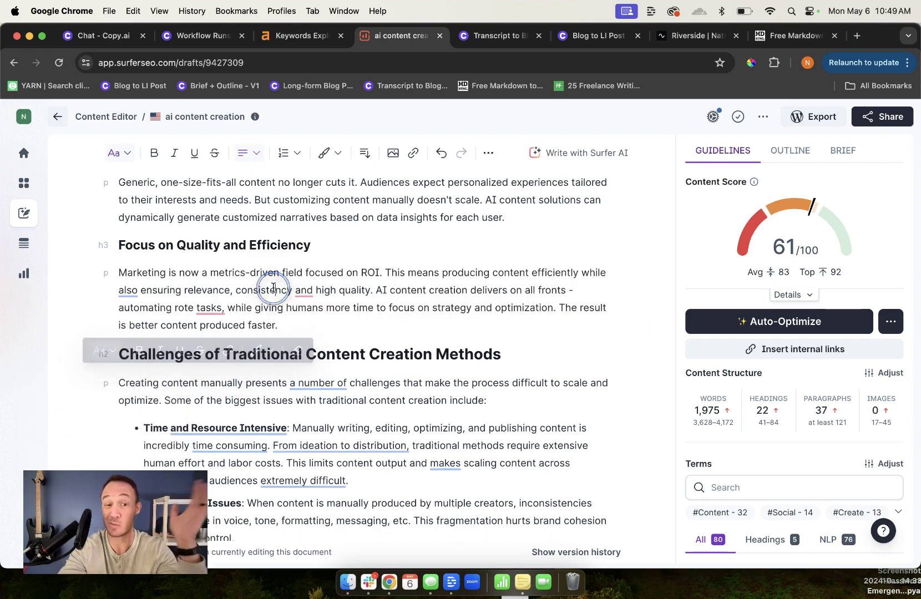
pyautogui.scroll(-3, 274, 288)
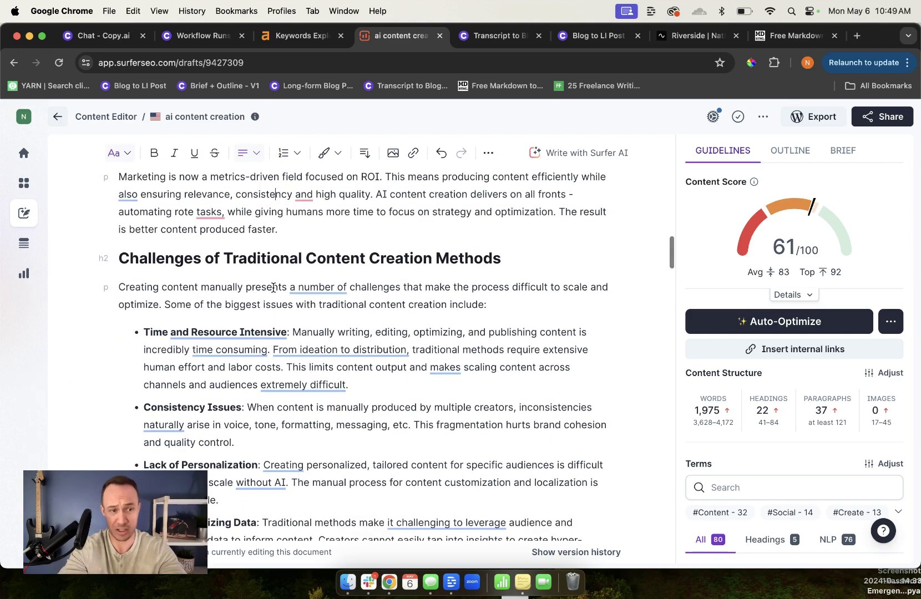
# Locate the Challenges of Traditional Content Creation Methods section and select its intro through the last bullet.
pyautogui.scroll(10, 274, 288)
pyautogui.scroll(-12, 274, 288)
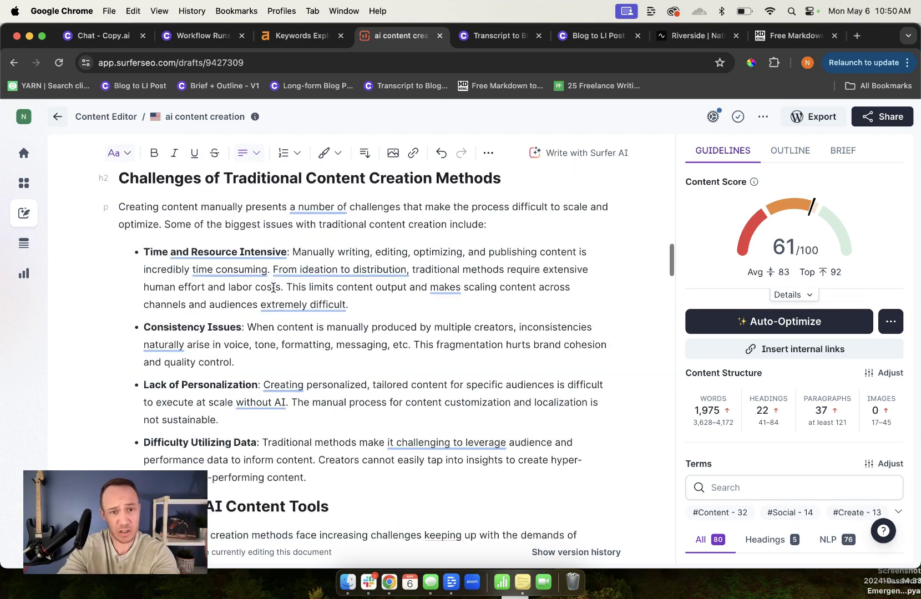
pyautogui.scroll(-15, 274, 288)
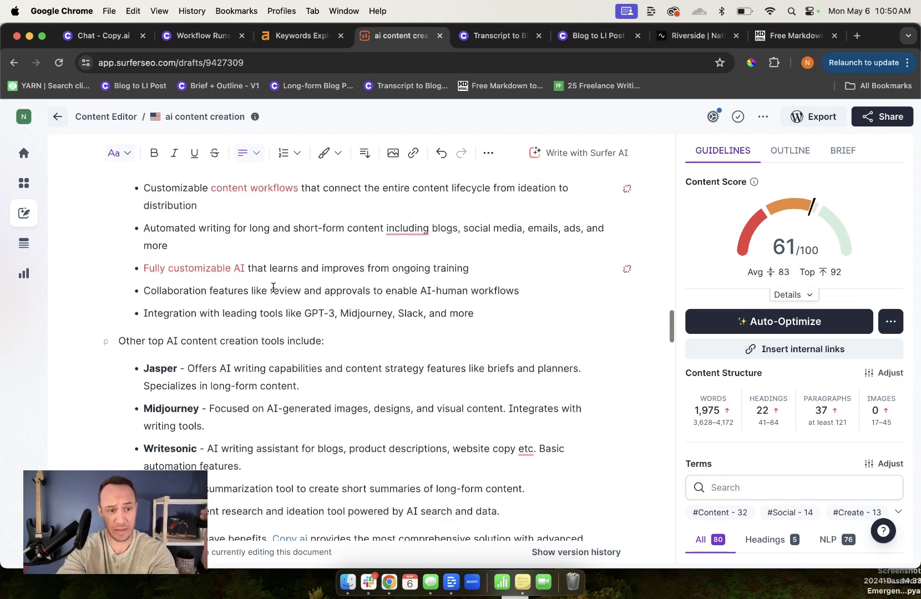
pyautogui.scroll(-1, 274, 288)
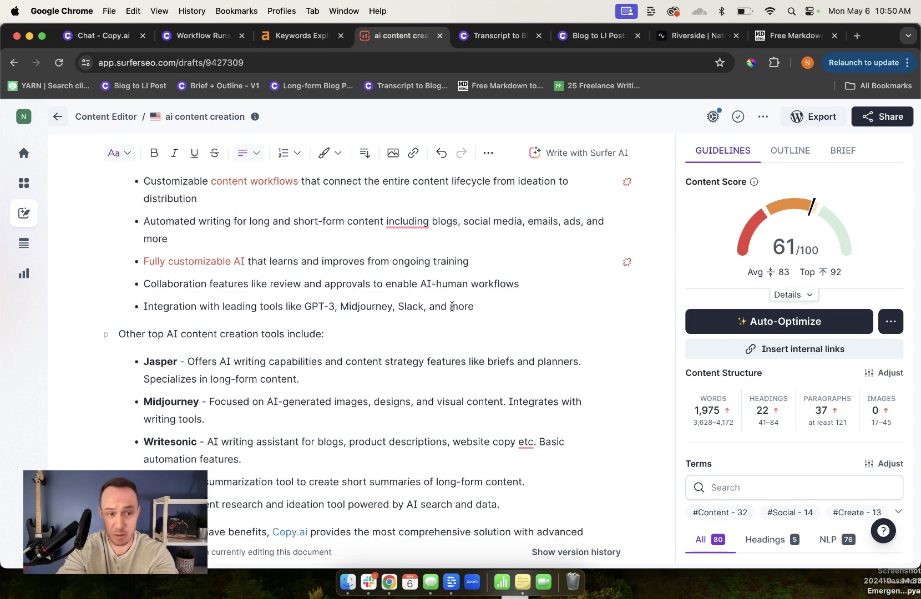
pyautogui.scroll(-10, 452, 307)
pyautogui.scroll(-5, 452, 307)
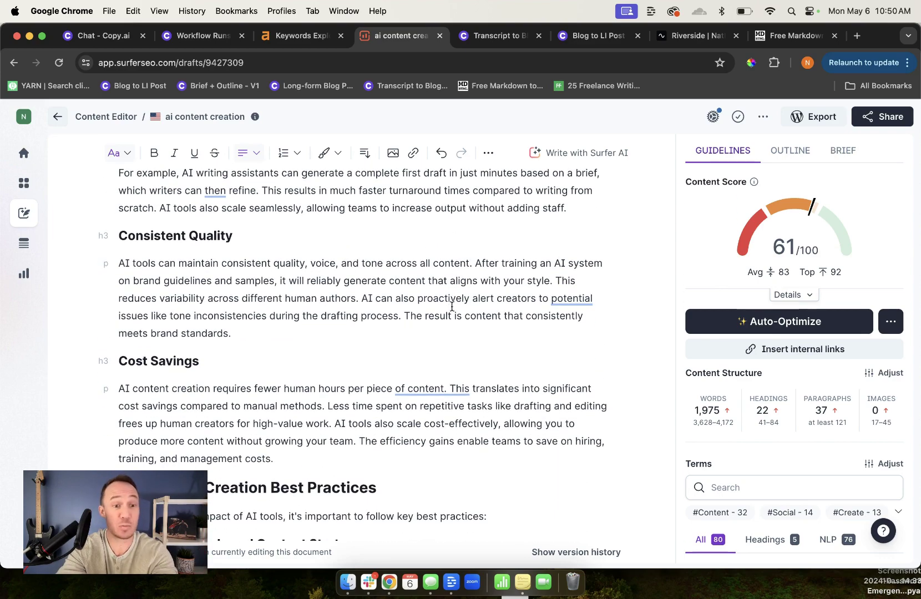
pyautogui.scroll(10, 452, 306)
pyautogui.scroll(-15, 452, 307)
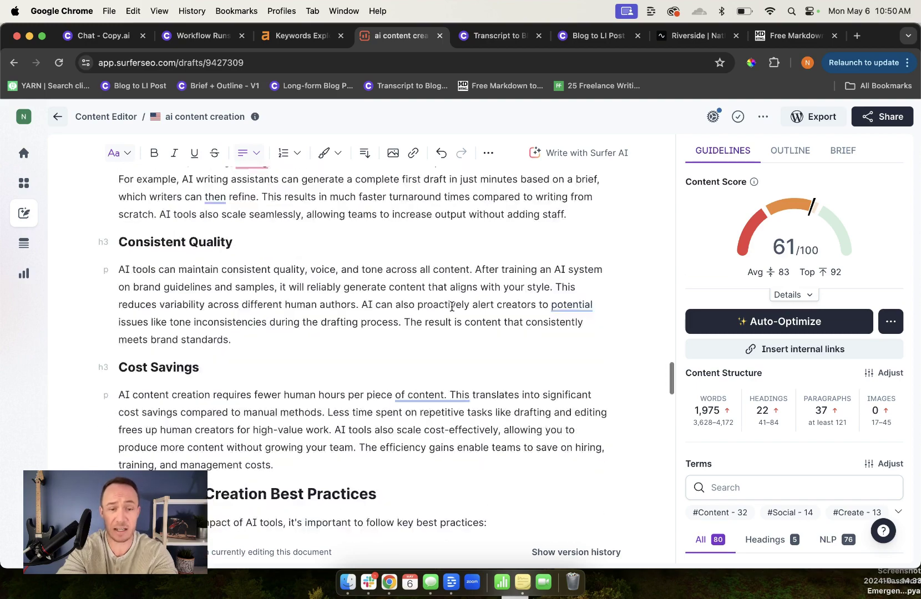
pyautogui.scroll(-7, 453, 306)
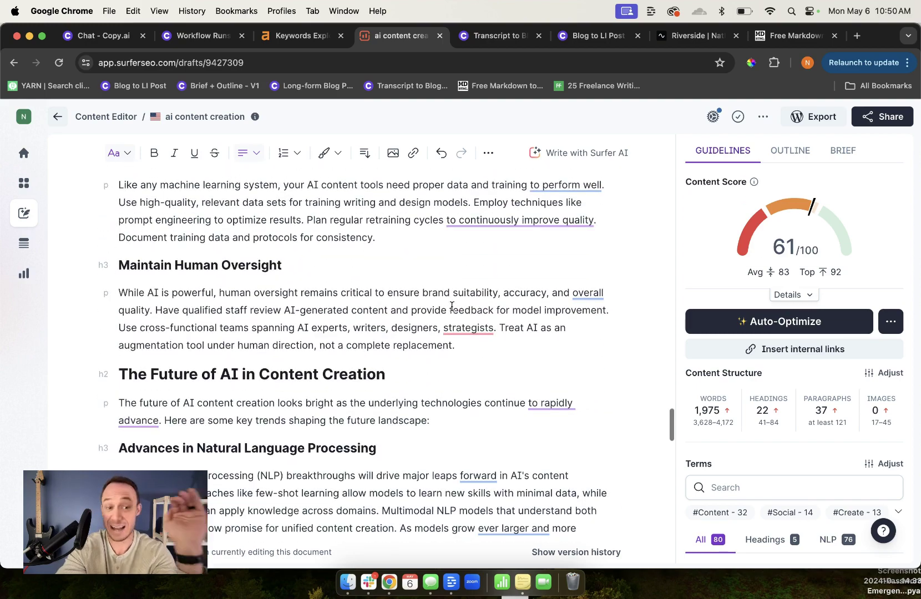
pyautogui.scroll(-20, 453, 307)
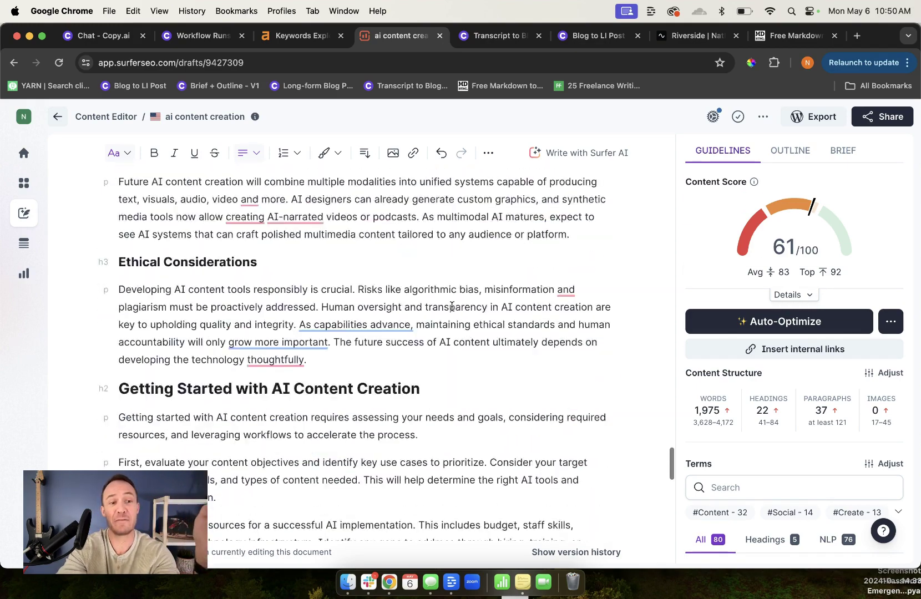
pyautogui.scroll(20, 452, 306)
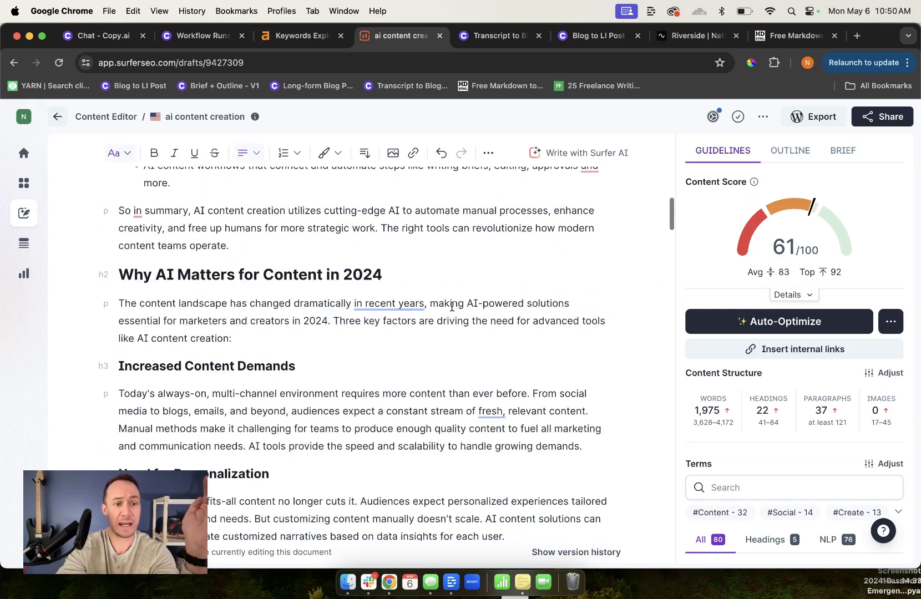
pyautogui.scroll(-5, 453, 307)
pyautogui.scroll(-16, 452, 306)
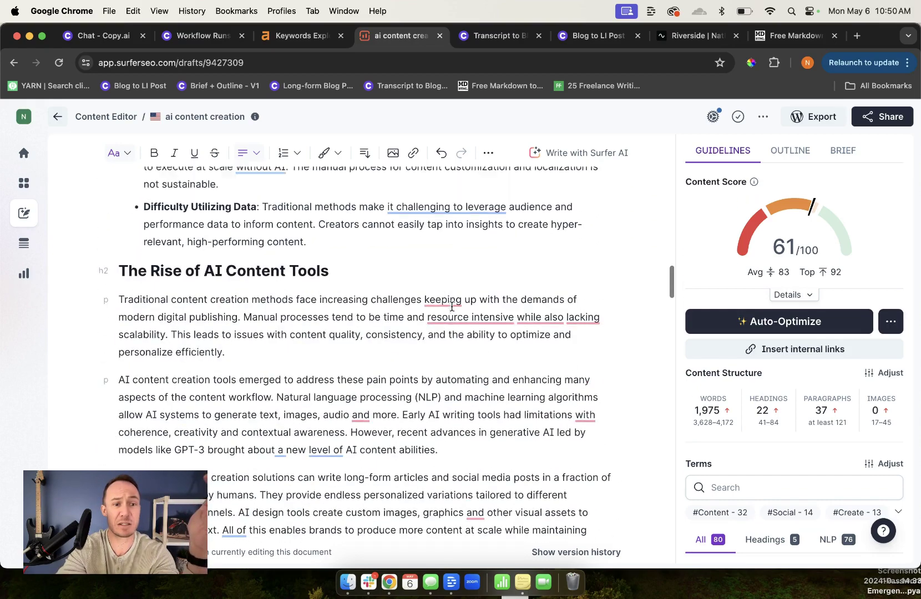
pyautogui.scroll(9, 453, 306)
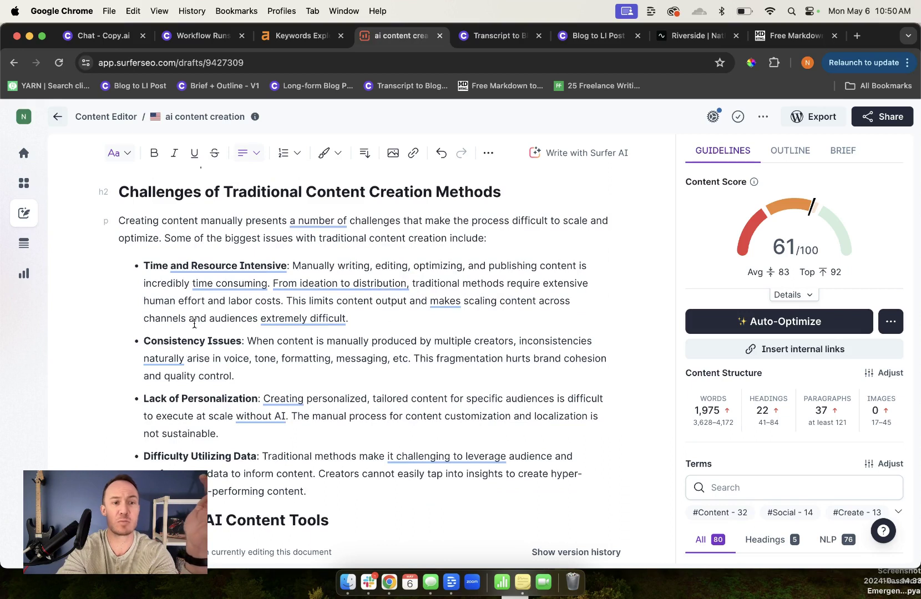
pyautogui.scroll(-2, 238, 260)
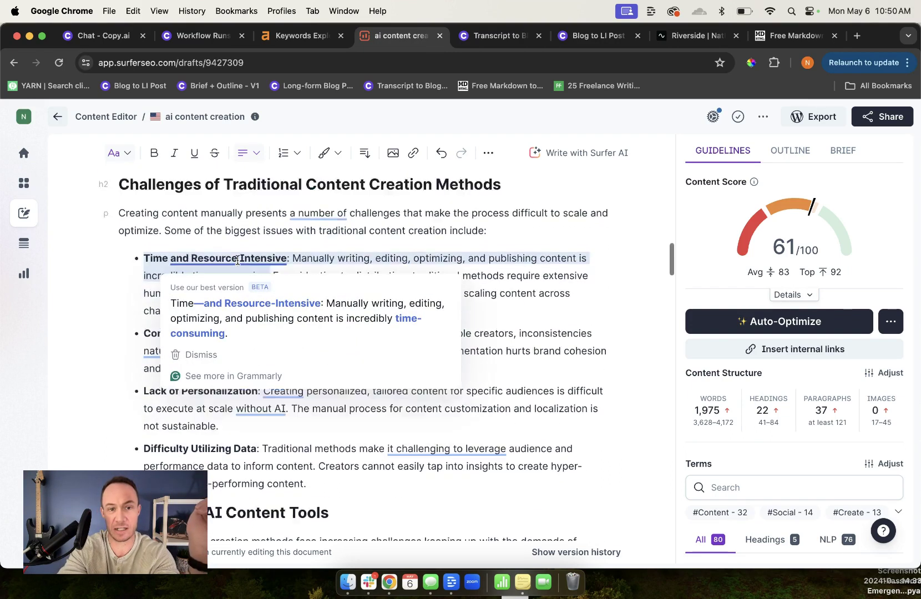
pyautogui.scroll(2, 237, 260)
pyautogui.scroll(-2, 238, 260)
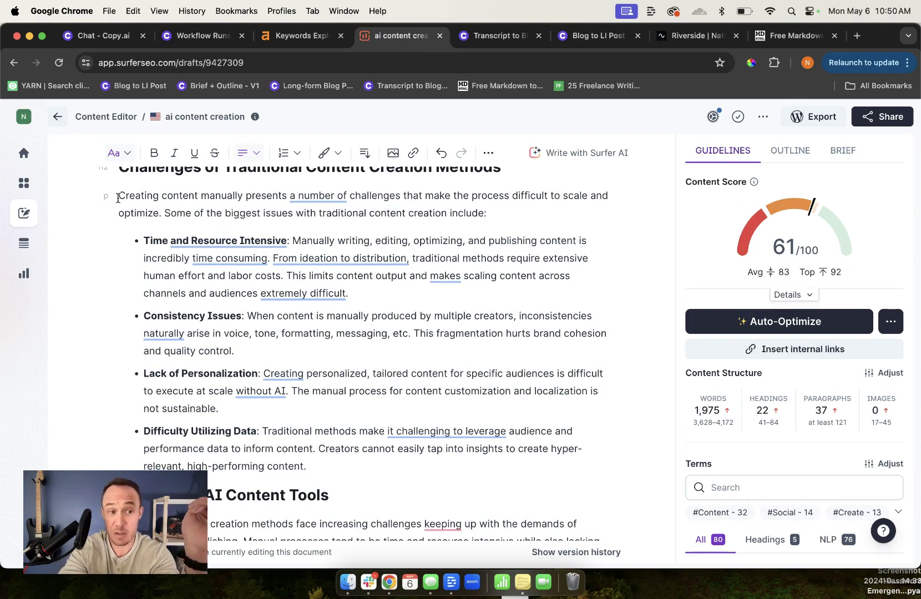
pyautogui.moveTo(119, 195); pyautogui.dragTo(350, 459)
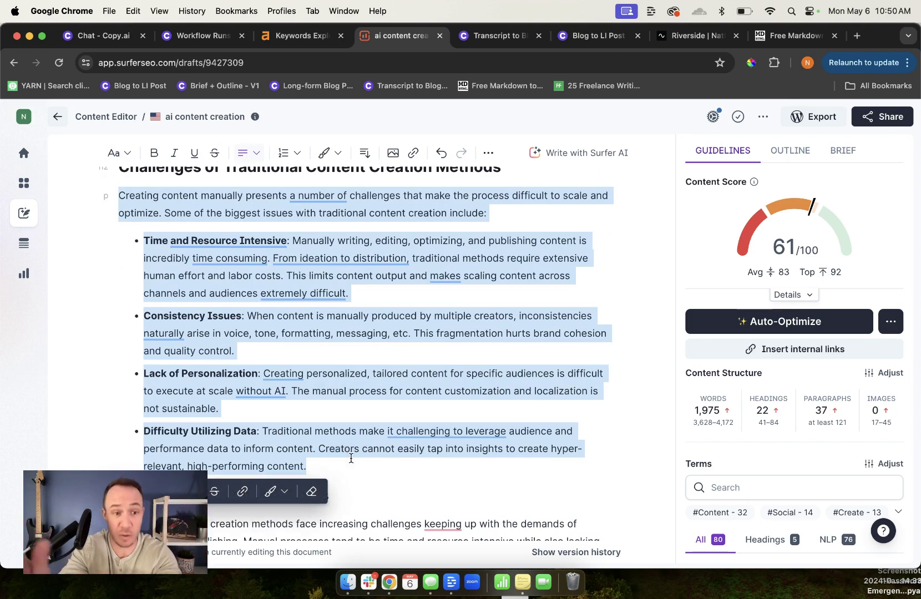
# Select the Challenges heading, intro paragraph and first bullet in the Surfer draft, then return to Copy.ai Chat.
pyautogui.scroll(1, 351, 458)
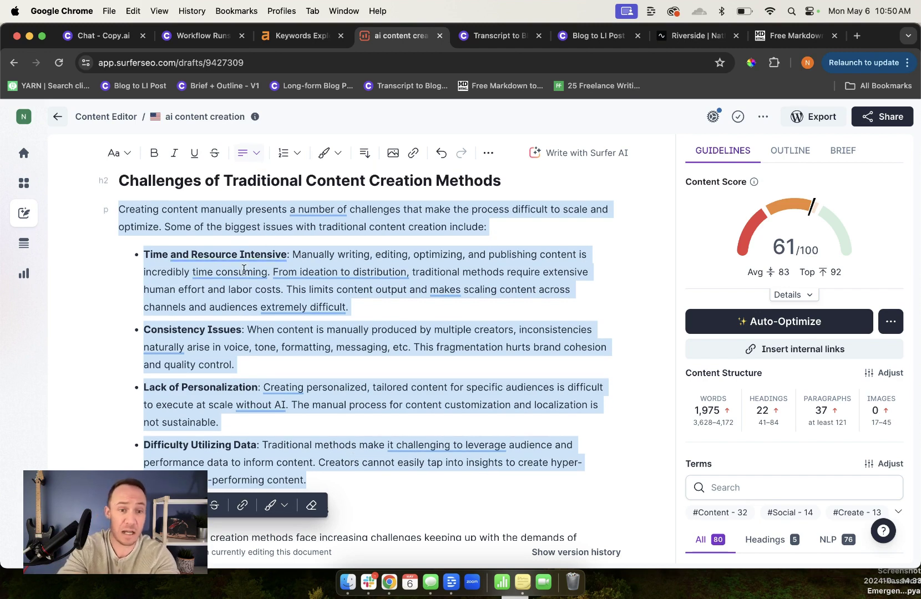
pyautogui.doubleClick(353, 251)
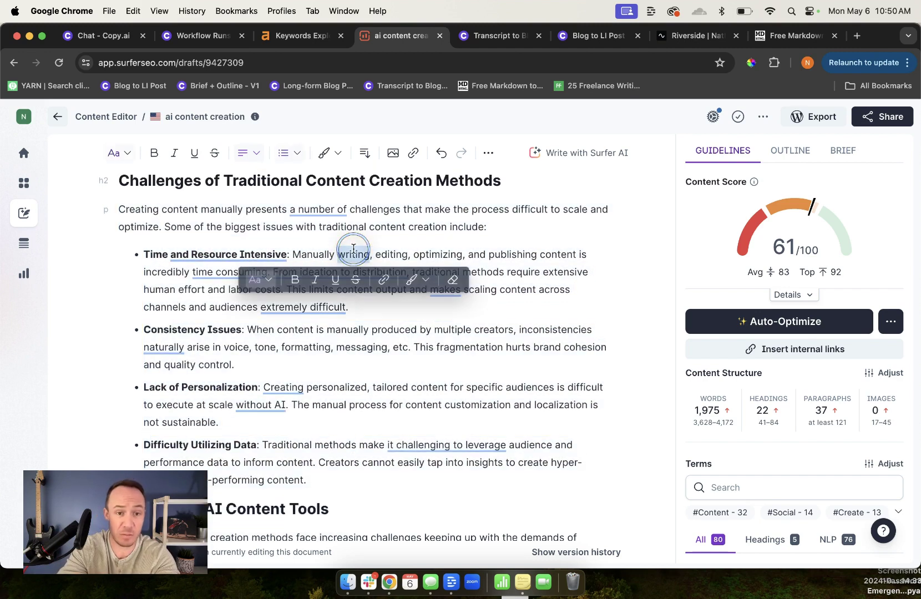
pyautogui.tripleClick(303, 249)
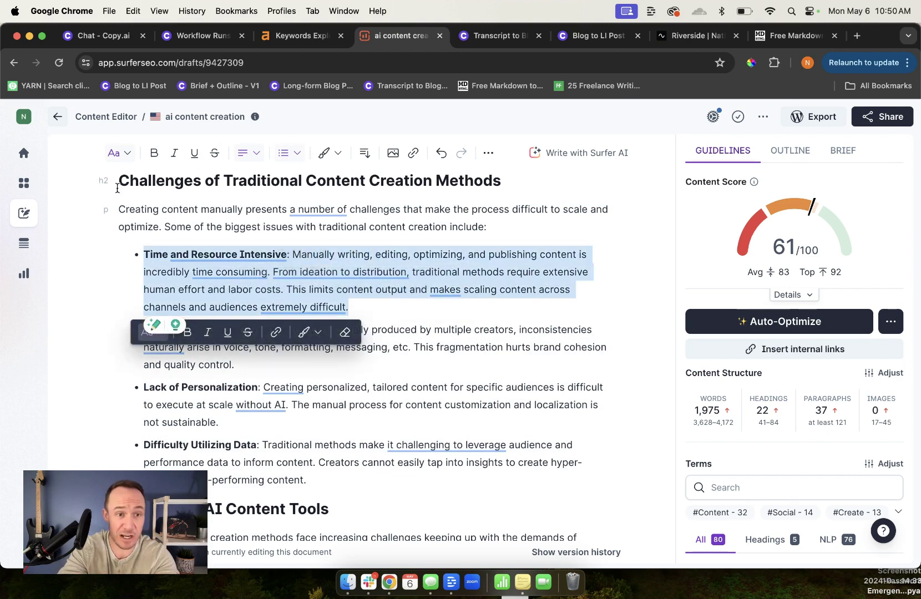
pyautogui.moveTo(120, 180); pyautogui.dragTo(385, 306)
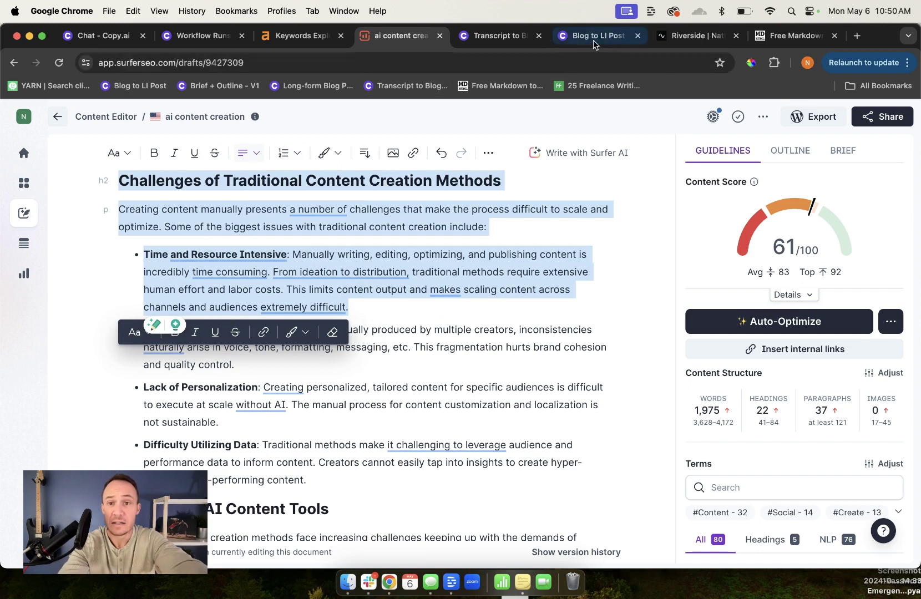
pyautogui.click(123, 35)
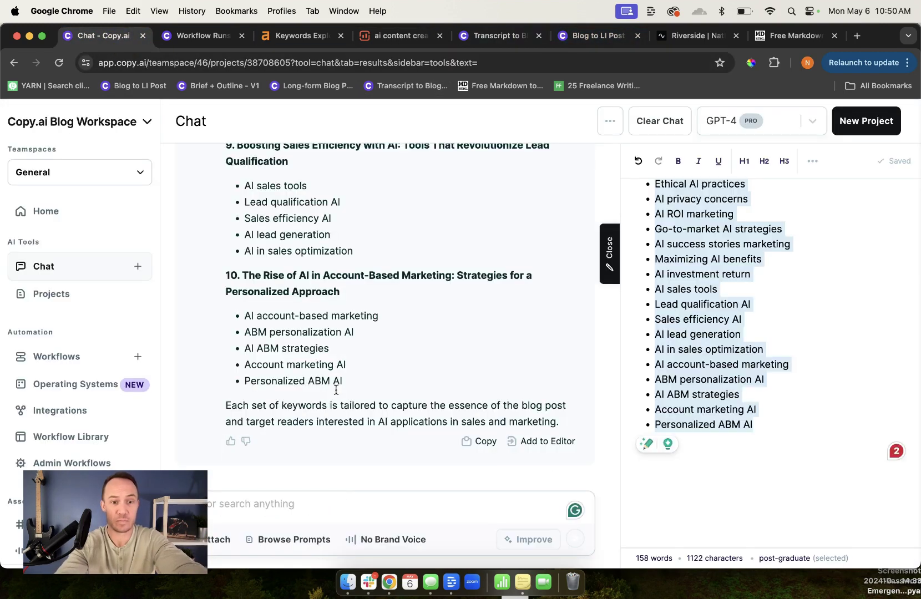
# Start a chat prompt asking Copy.ai to flesh out this blog post section with actionable tips.
pyautogui.click(346, 494)
pyautogui.write('zoomw')
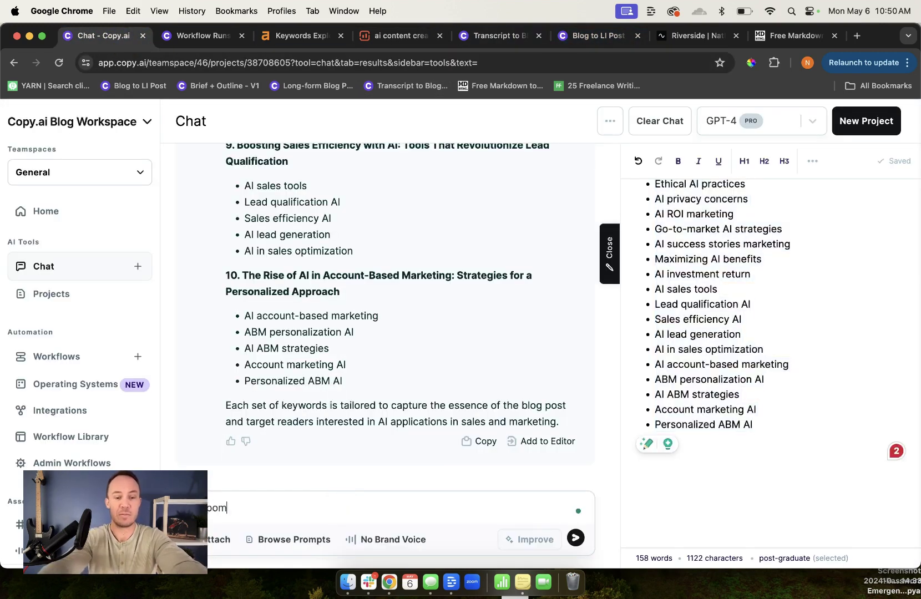
pyautogui.press('BackSpace')
pyautogui.press('BackSpace')
pyautogui.press('BackSpace')
pyautogui.press('BackSpace')
pyautogui.press('BackSpace')
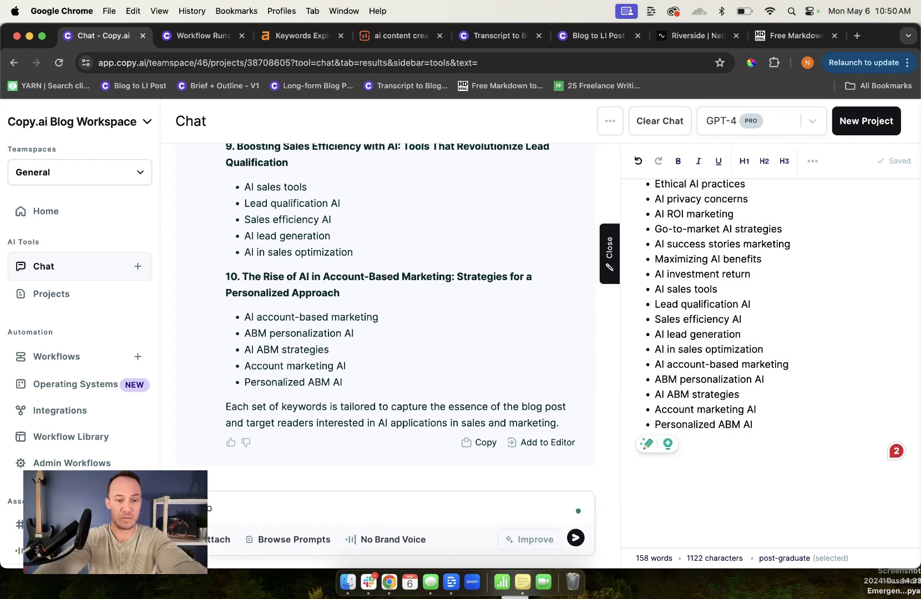
pyautogui.write('zoom')
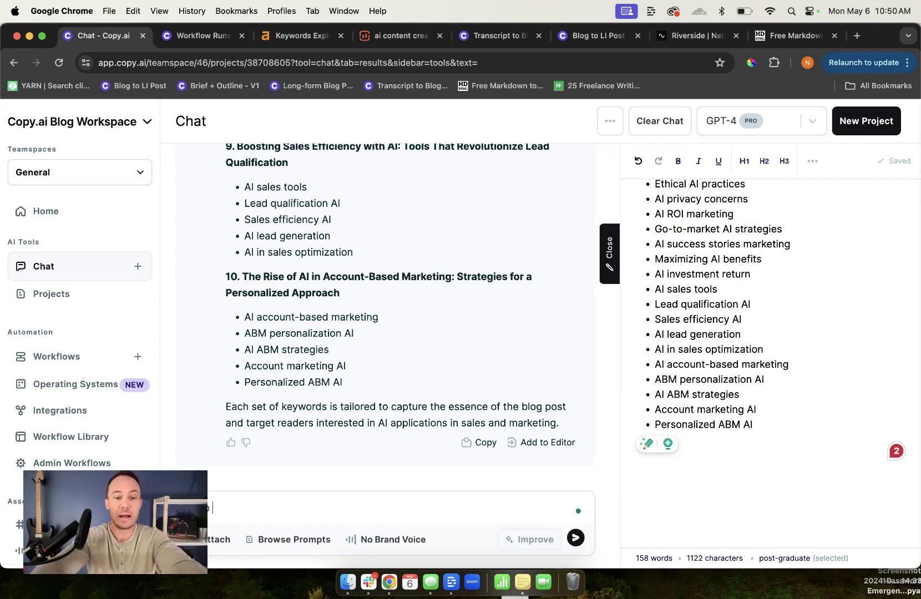
pyautogui.write('me flesh out this bl')
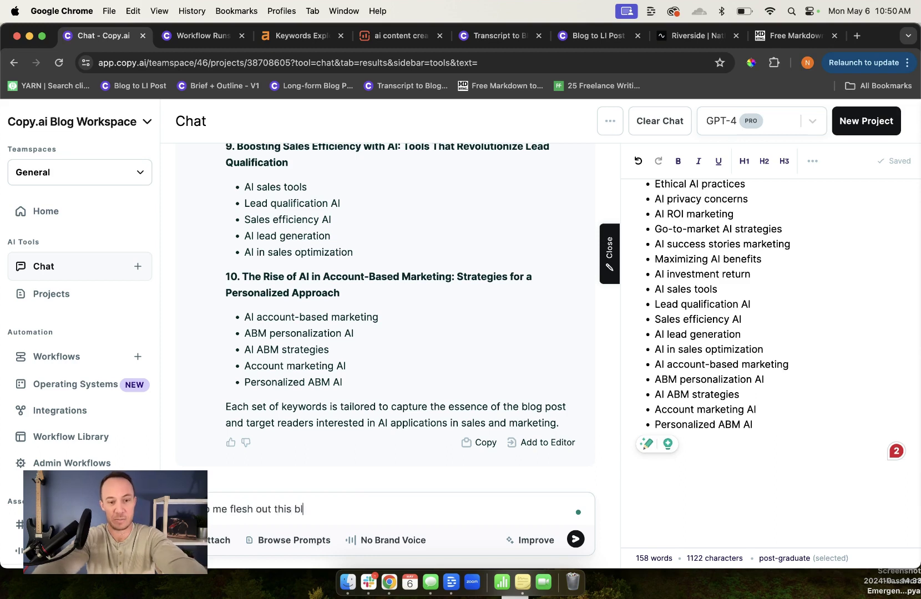
pyautogui.write('og post section')
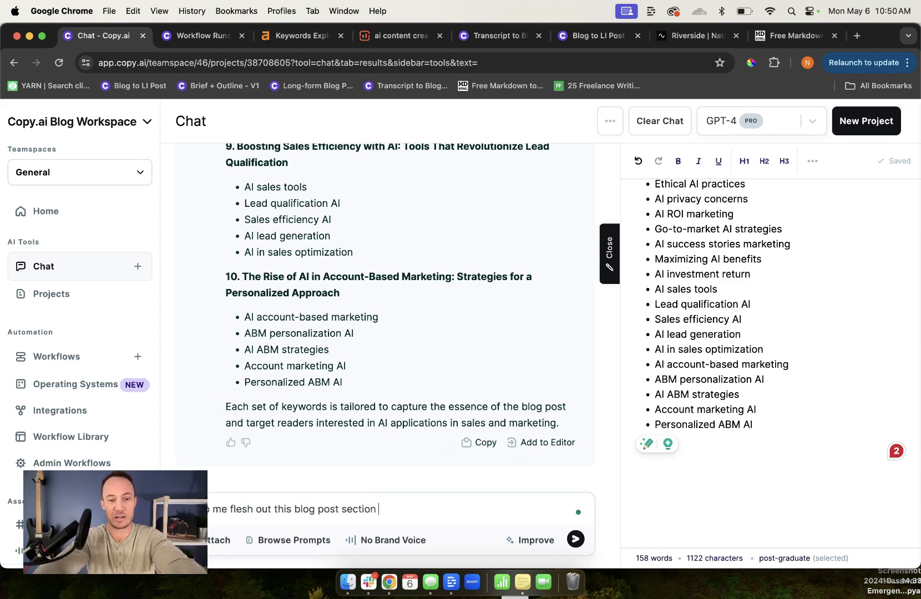
pyautogui.write(' making ')
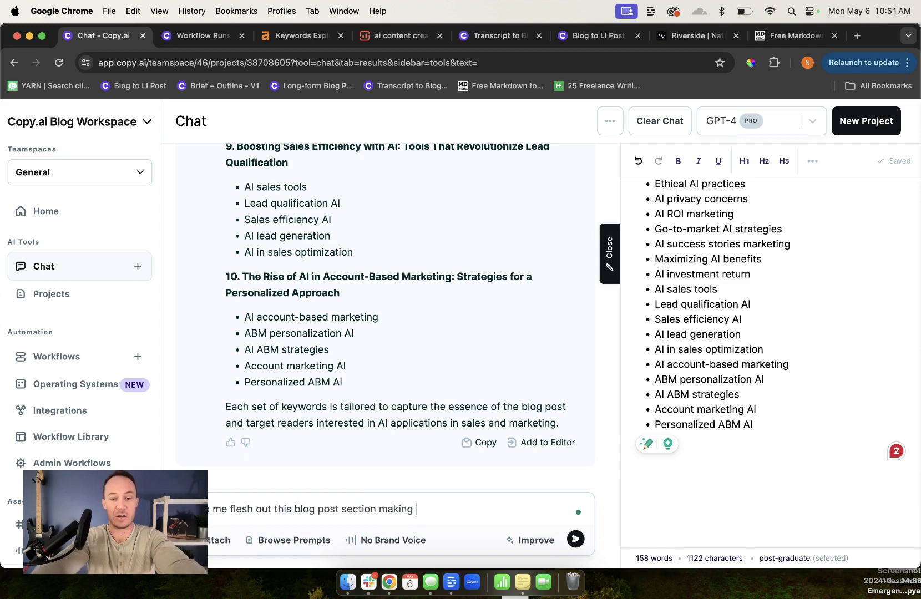
pyautogui.write('all the key tips actionable for')
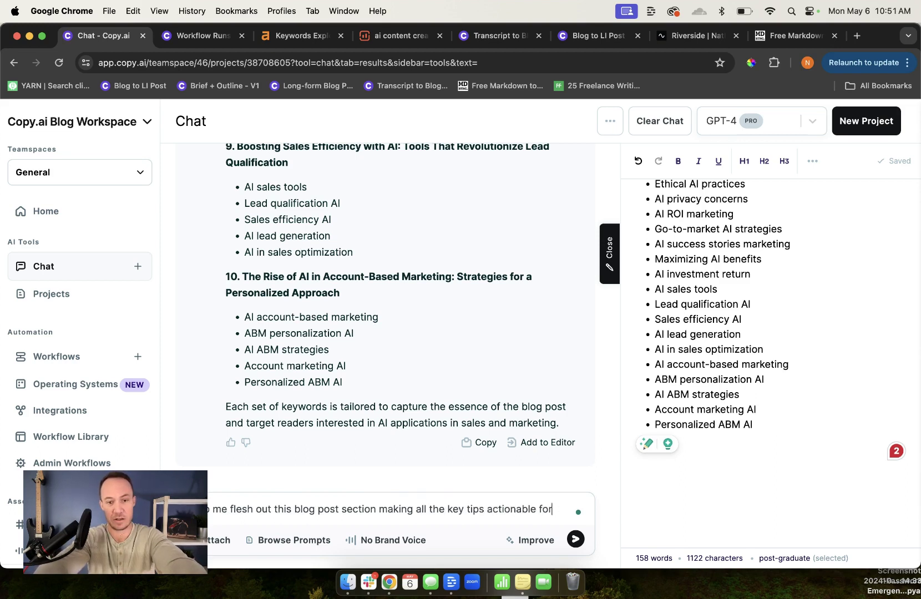
pyautogui.press('BackSpace')
pyautogui.press('BackSpace')
pyautogui.press('BackSpace')
pyautogui.write('to the ')
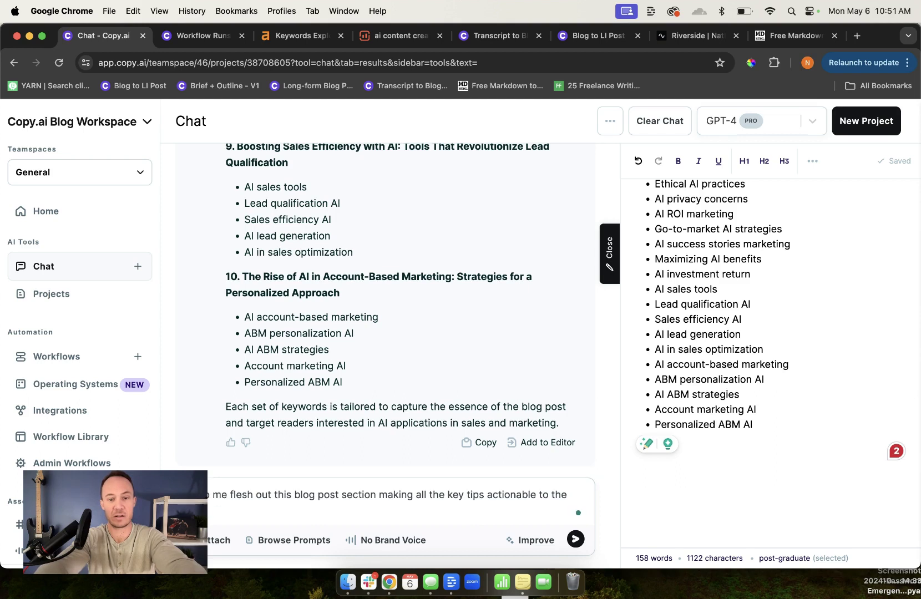
pyautogui.write('ggling to')
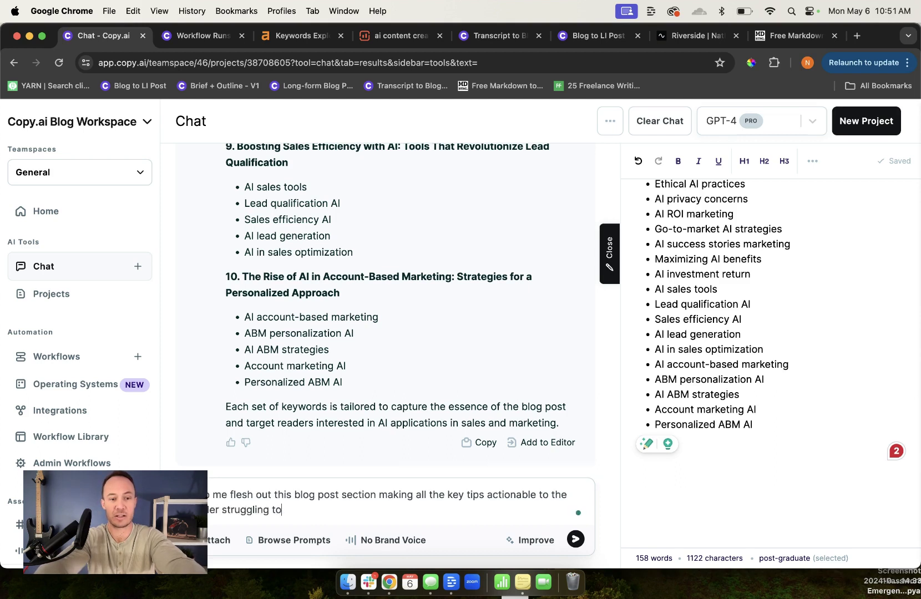
pyautogui.write(' produce SEO content ')
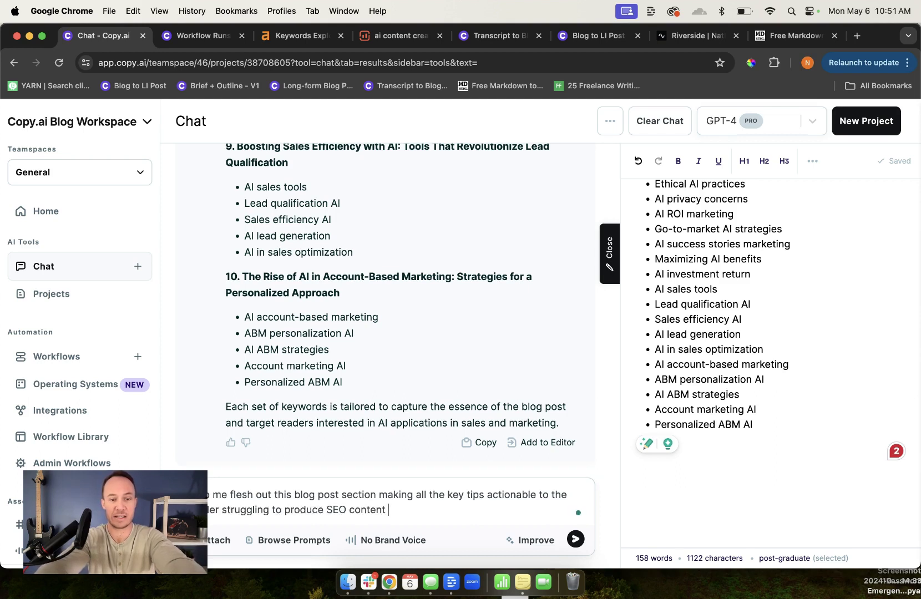
pyautogui.write('at scale')
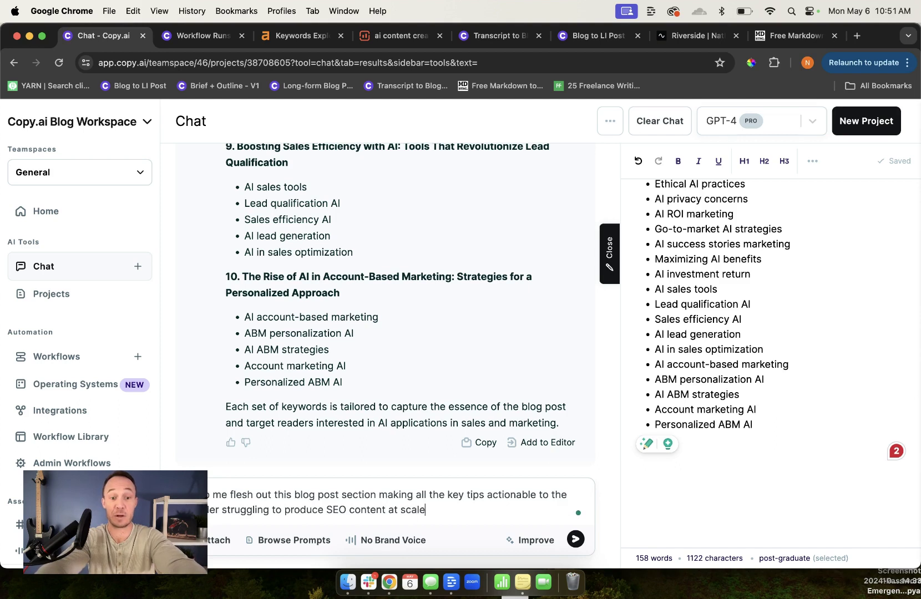
pyautogui.write(':')
pyautogui.hotkey('shift', 'Return')
pyautogui.hotkey('shift', 'Return')
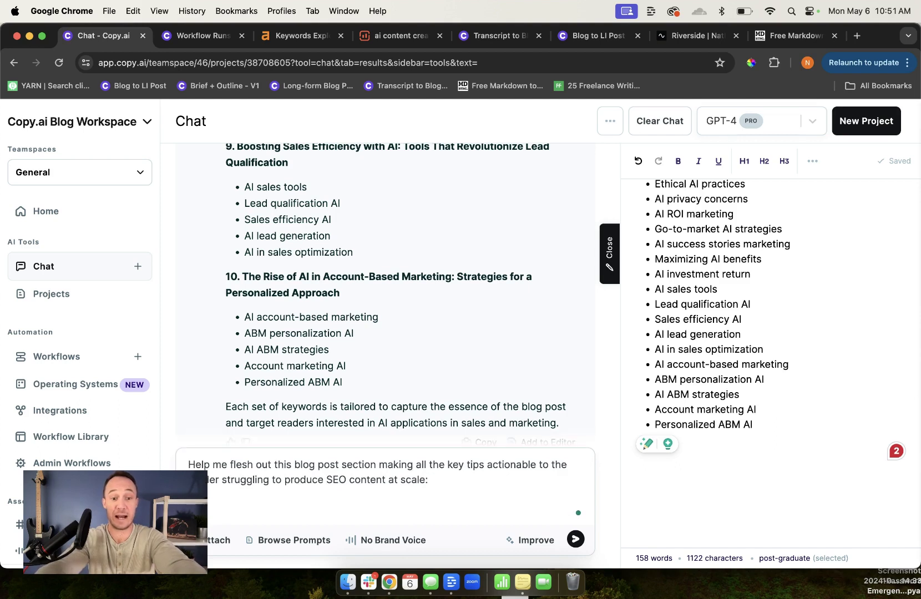
# Select the whole Challenges section, from heading to last bullet, in the Surfer draft.
pyautogui.click(390, 36)
pyautogui.click(160, 232)
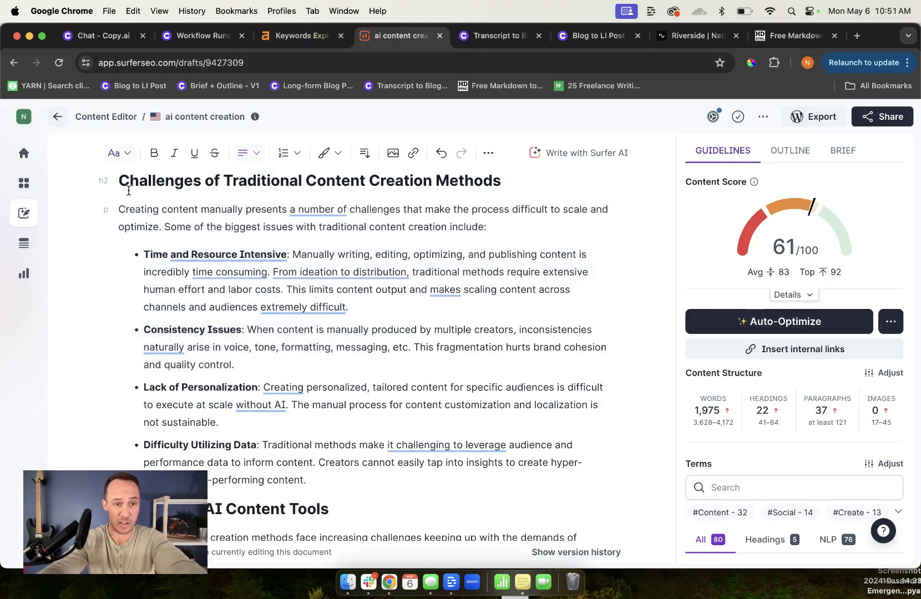
pyautogui.moveTo(117, 180); pyautogui.dragTo(360, 495)
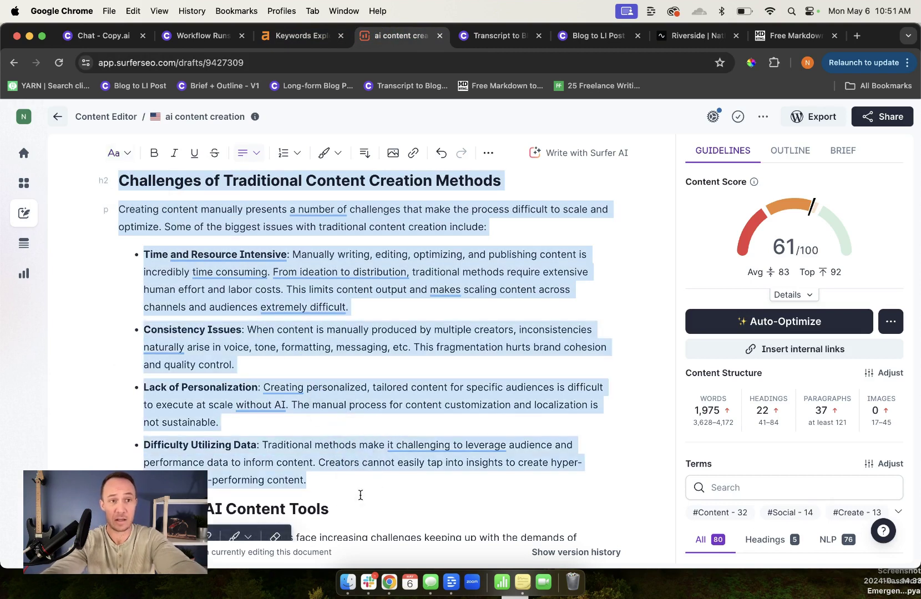
# Add 'Convert all bullet points into individual H3 headings:' to the prompt, paste the section, and send.
pyautogui.click(111, 36)
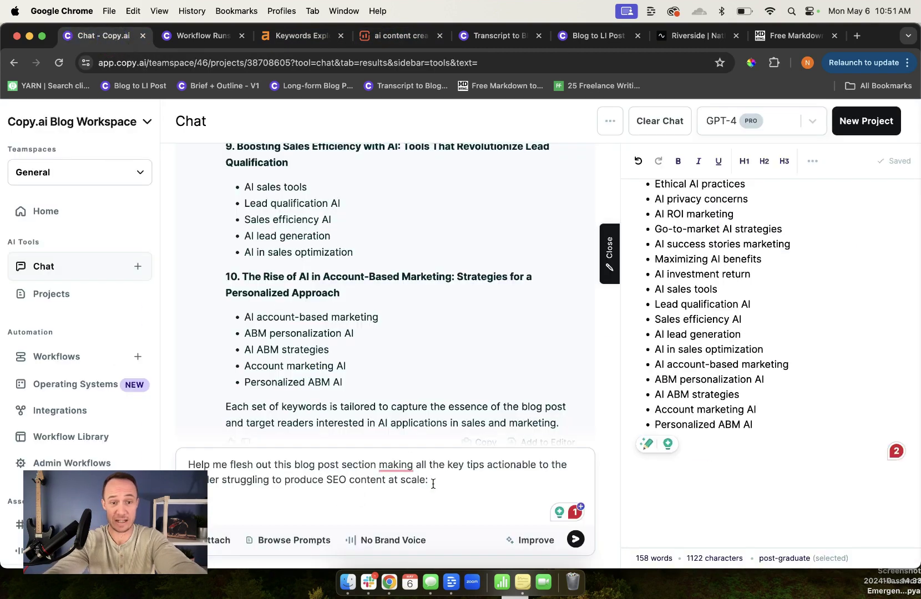
pyautogui.press('BackSpace')
pyautogui.write('. Conver')
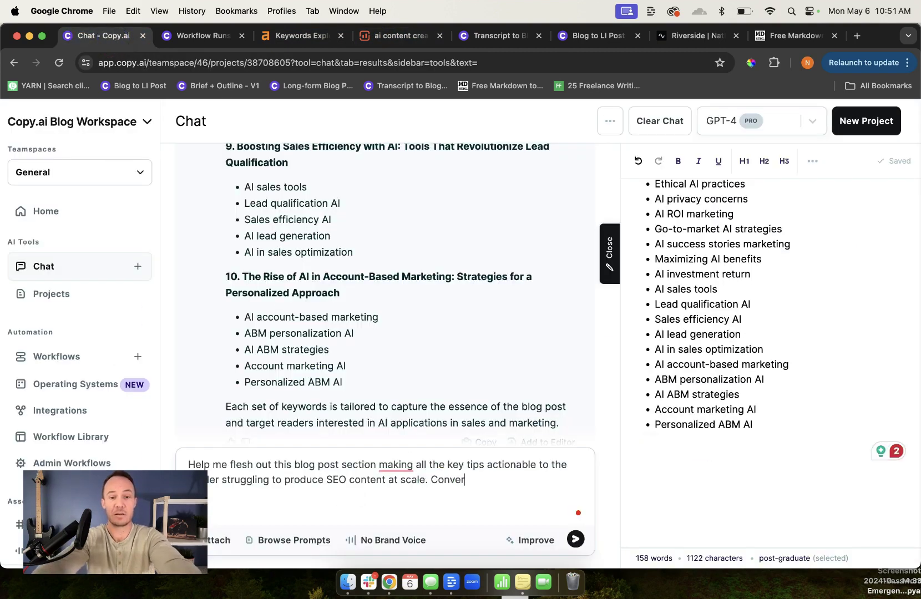
pyautogui.write('t all')
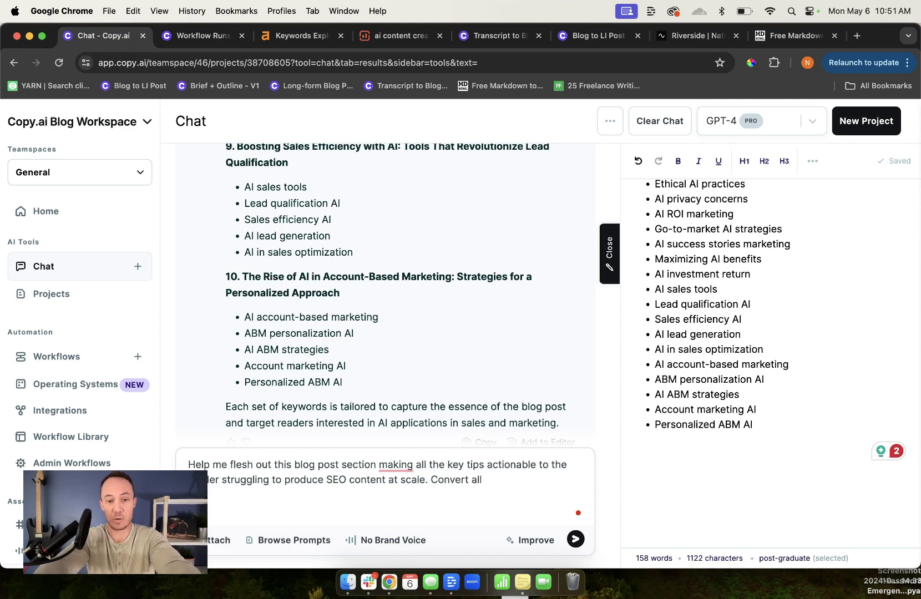
pyautogui.write(' bullet points in')
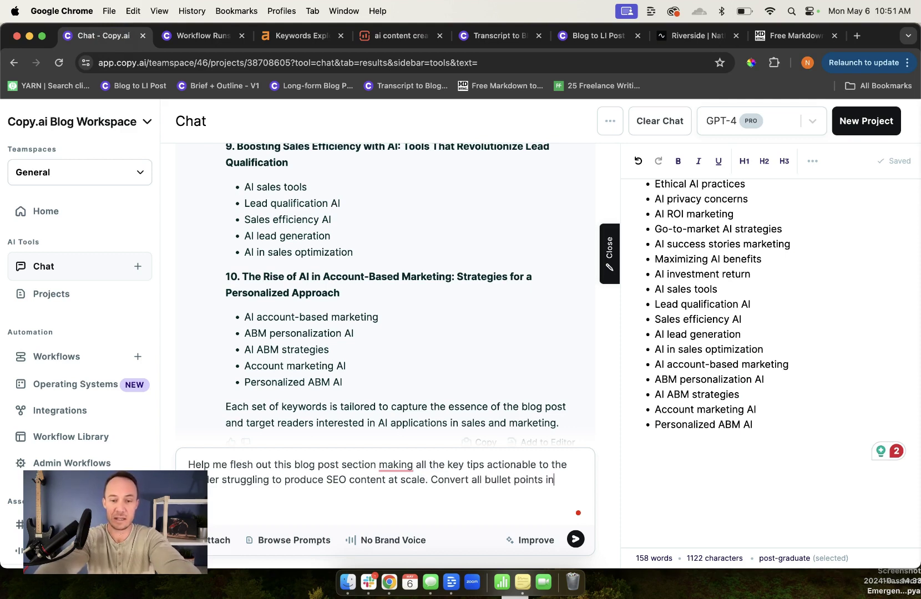
pyautogui.write('to')
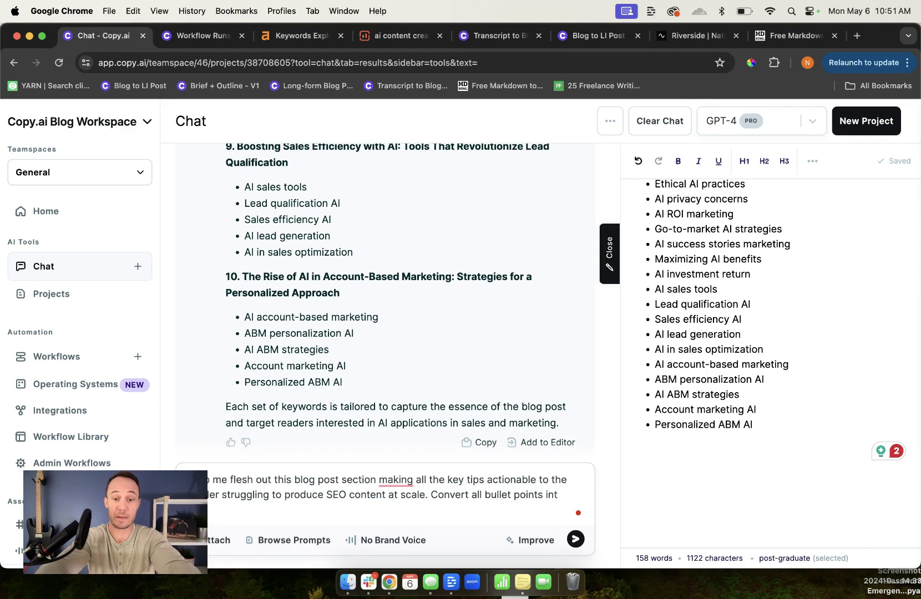
pyautogui.write('o')
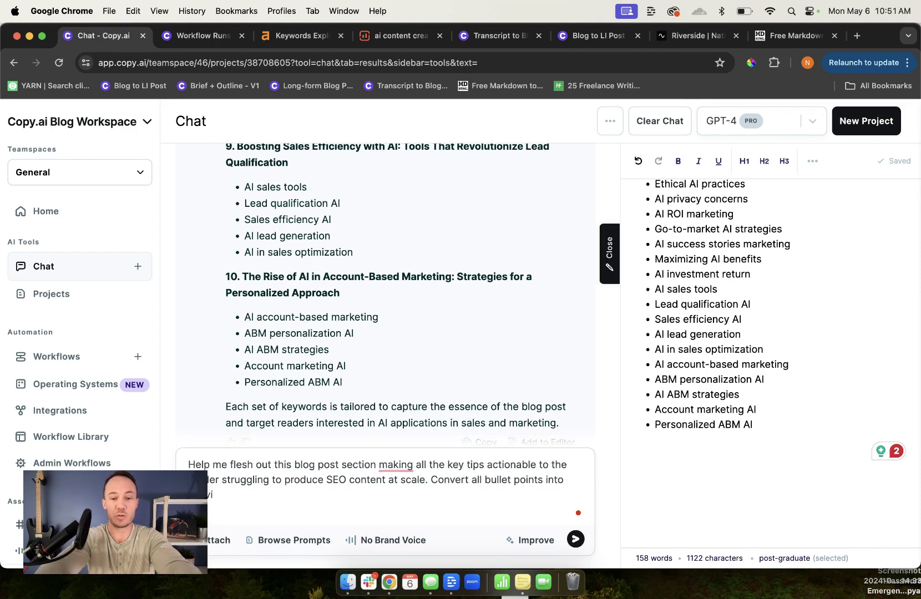
pyautogui.write(' individual H3 headings:')
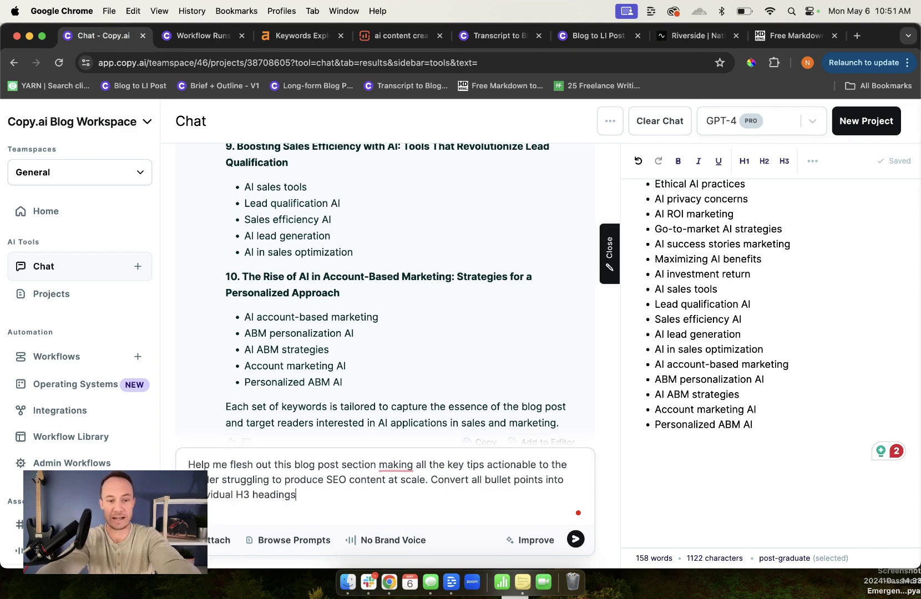
pyautogui.hotkey('shift', 'Return')
pyautogui.hotkey('shift', 'Return')
pyautogui.press('super+v')
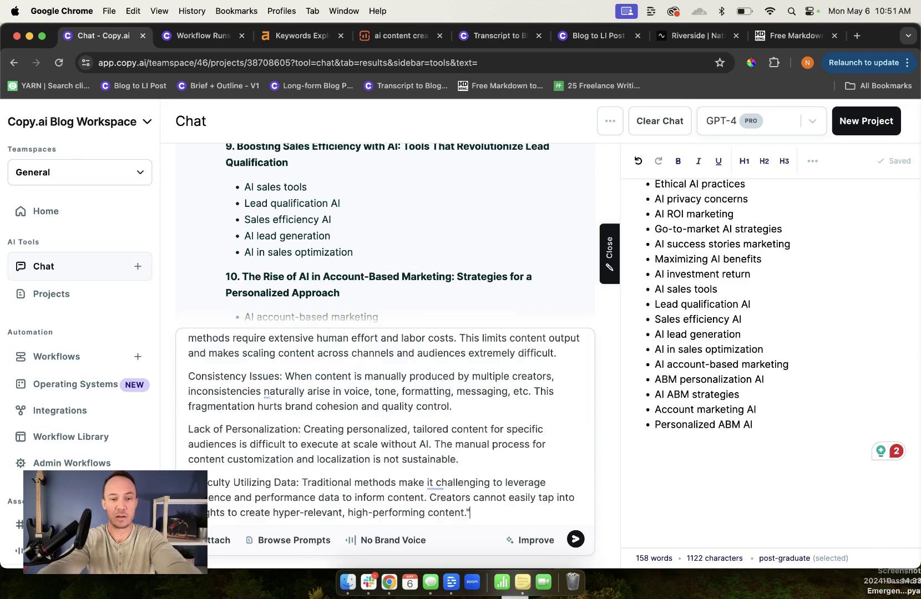
pyautogui.press('Return')
# Replace the side editor's keyword list with the chat's expanded Challenges section and select it.
pyautogui.press('super+a')
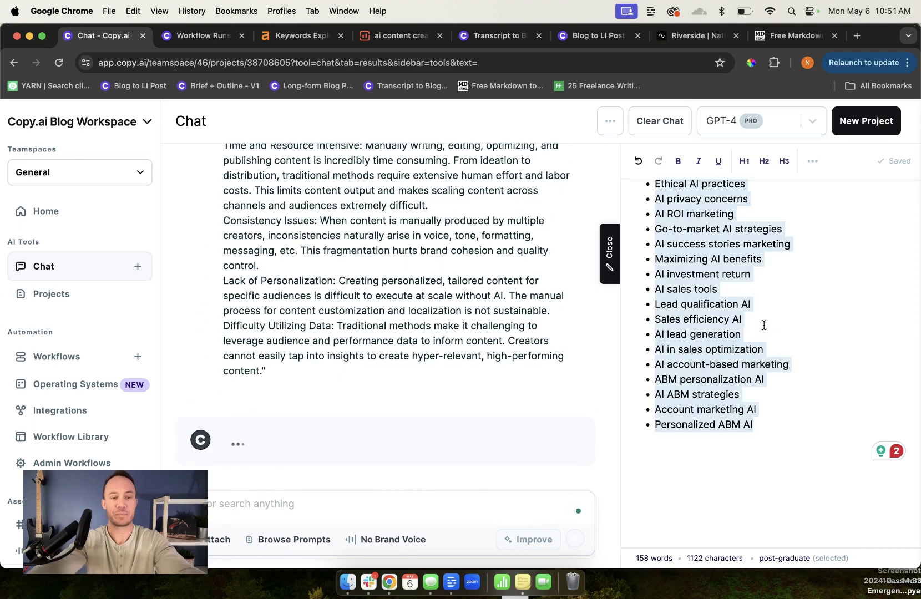
pyautogui.press('BackSpace')
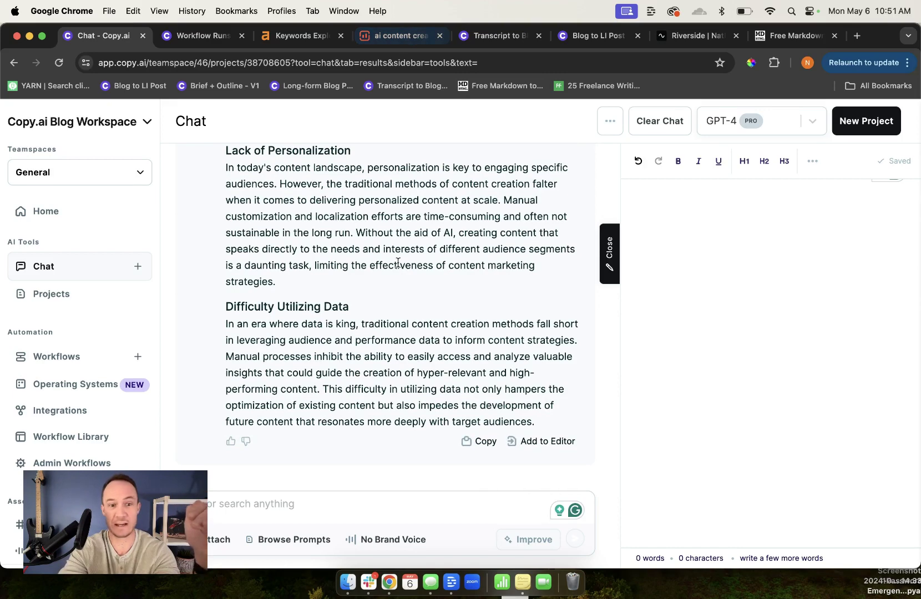
pyautogui.click(543, 441)
pyautogui.click(716, 402)
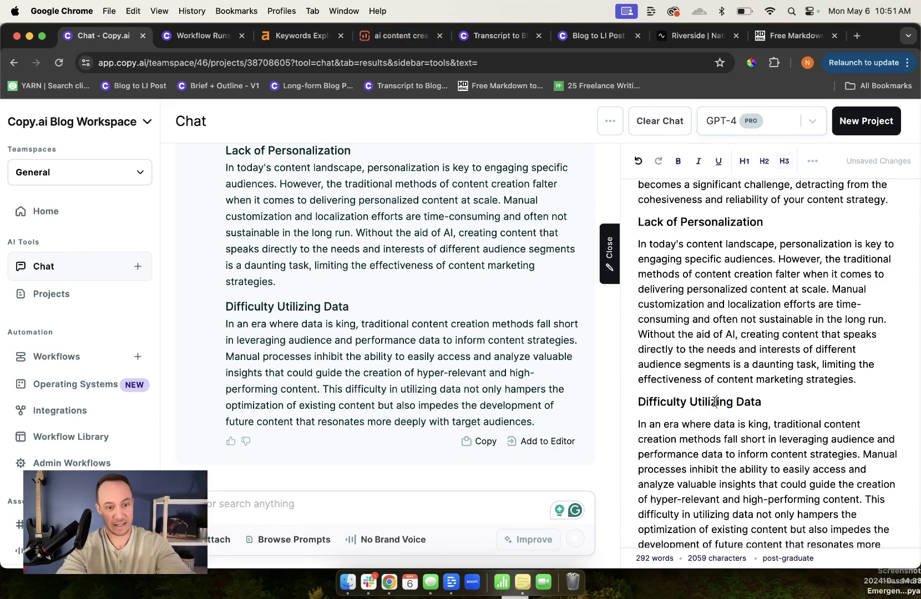
pyautogui.press('super+a')
# Replace the four Challenges bullets with the new H3 subsections, raising the score to 62.
pyautogui.click(401, 35)
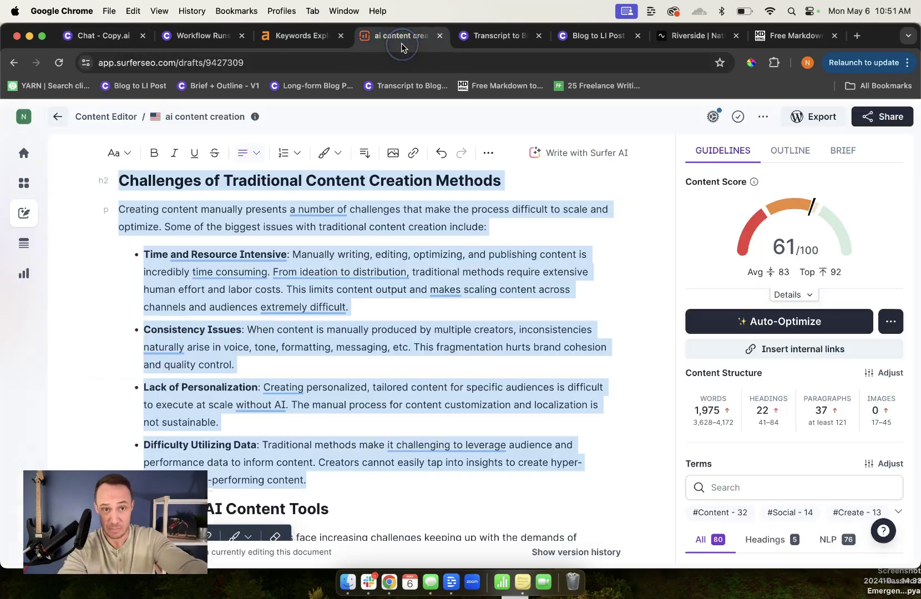
pyautogui.click(168, 215)
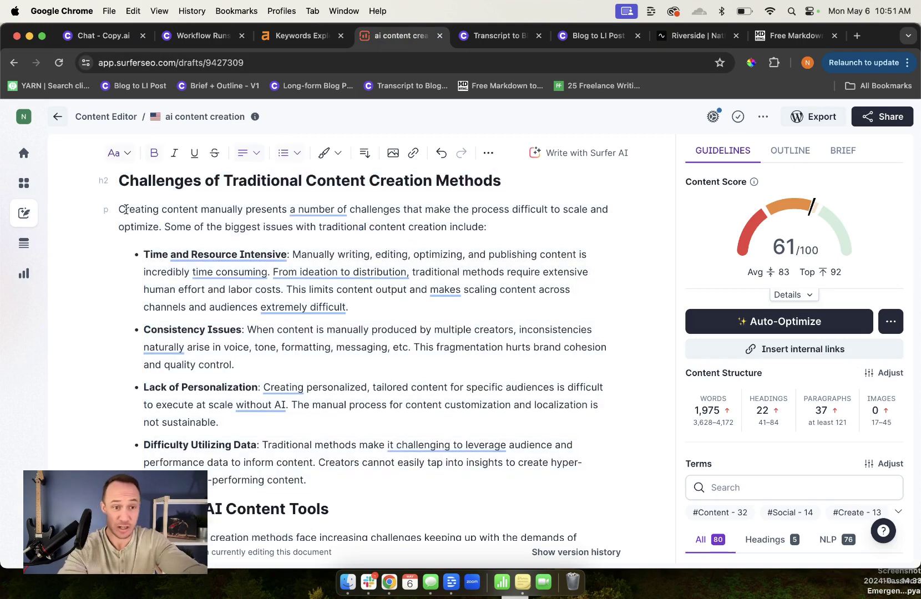
pyautogui.scroll(-3, 147, 209)
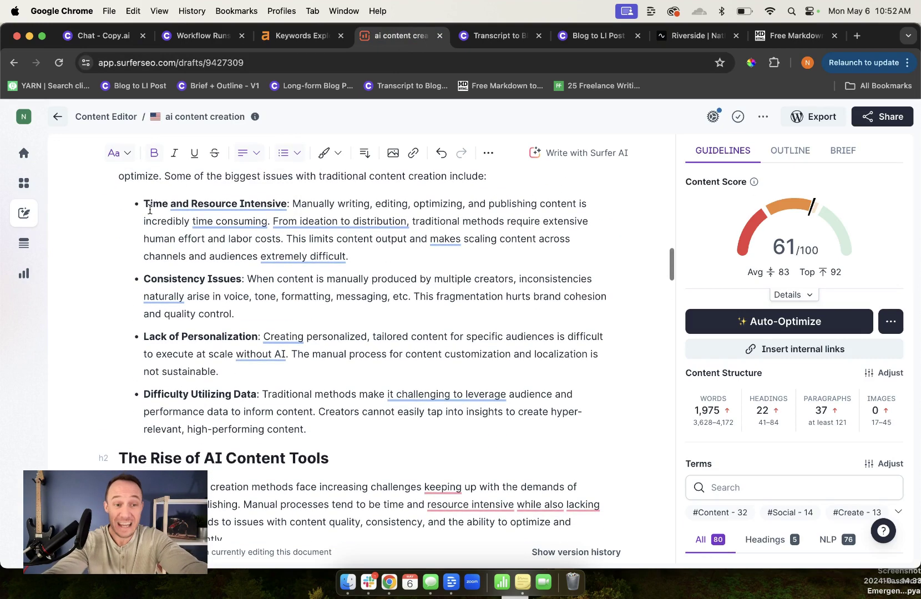
pyautogui.moveTo(144, 204); pyautogui.dragTo(356, 415)
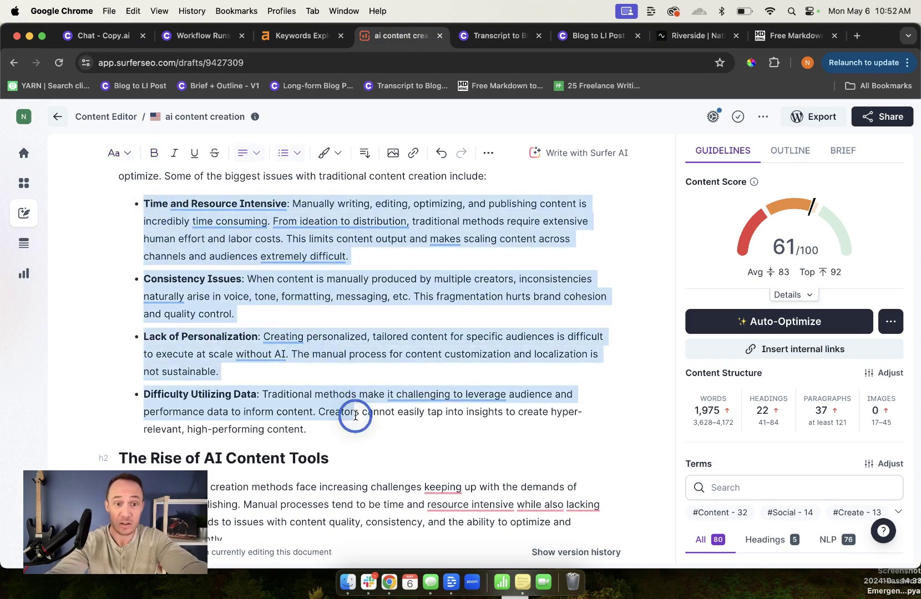
pyautogui.press('BackSpace')
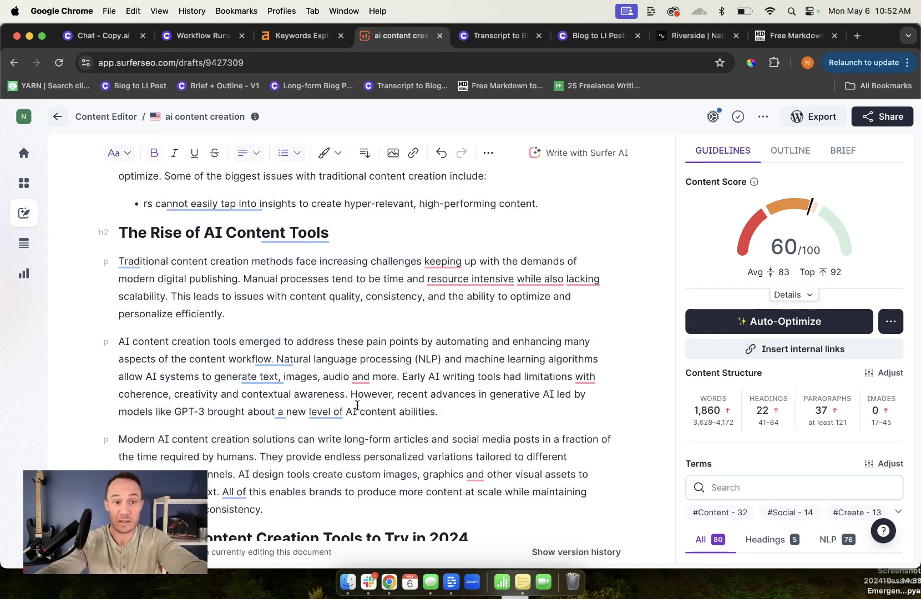
pyautogui.tripleClick(411, 202)
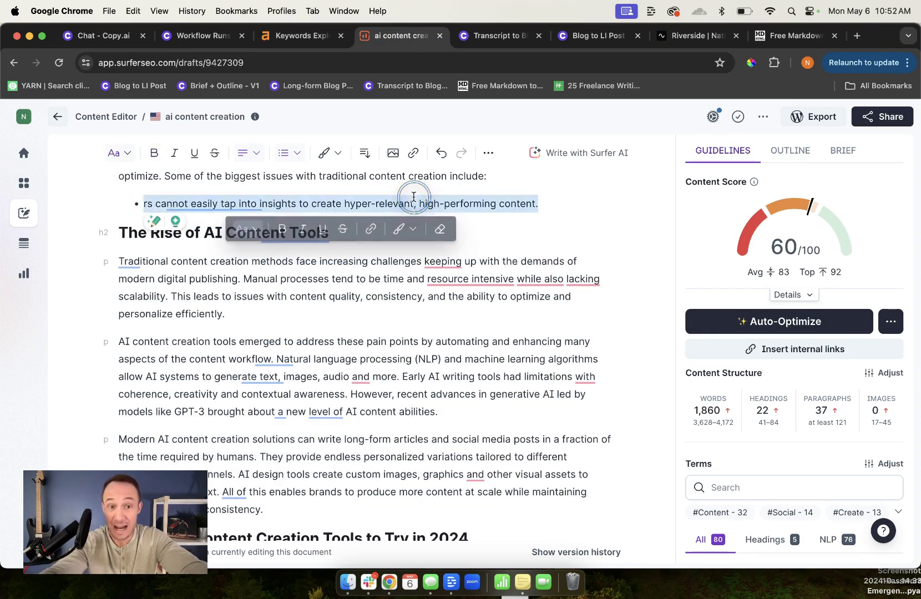
pyautogui.press('BackSpace')
pyautogui.press('BackSpace')
pyautogui.press('super+z')
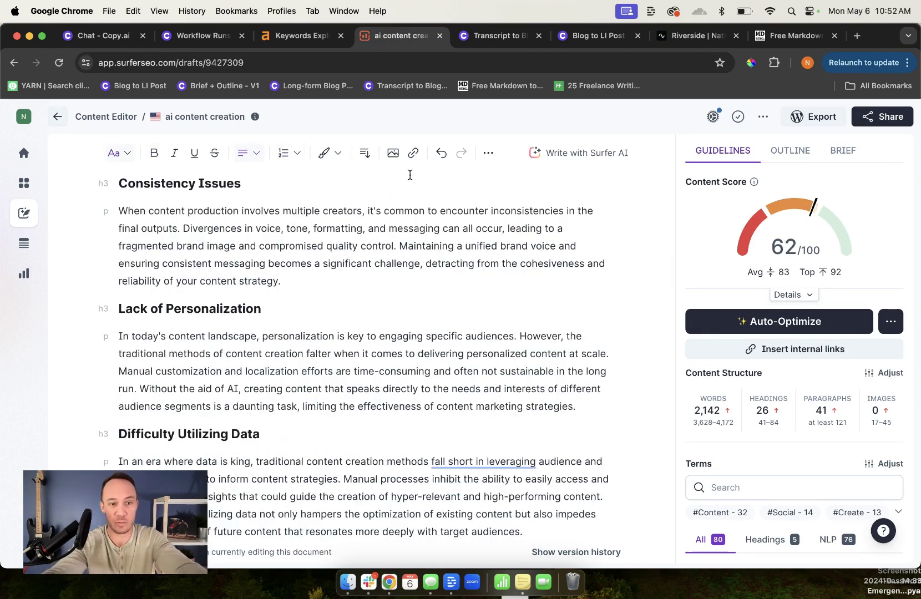
pyautogui.scroll(5, 407, 287)
pyautogui.scroll(-2, 406, 287)
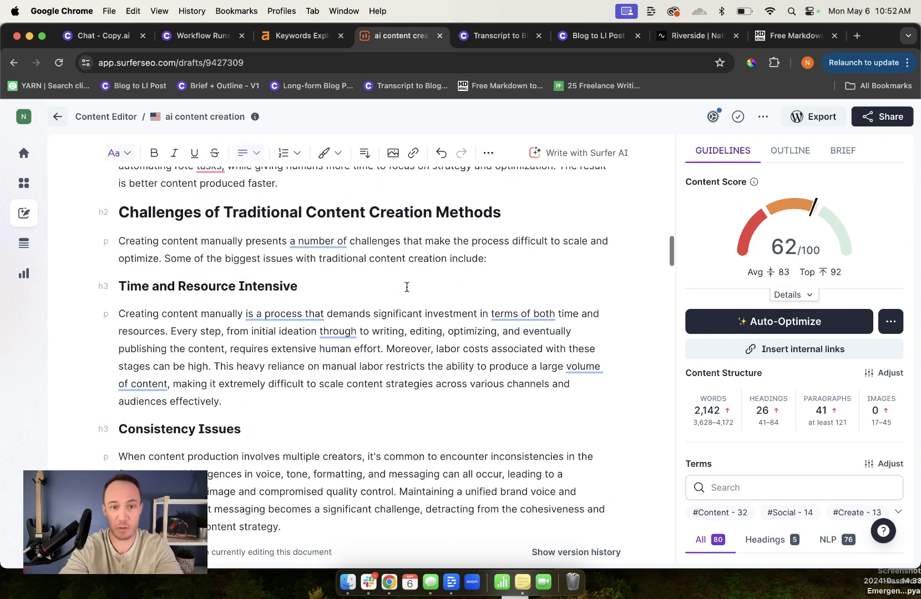
pyautogui.scroll(-4, 407, 287)
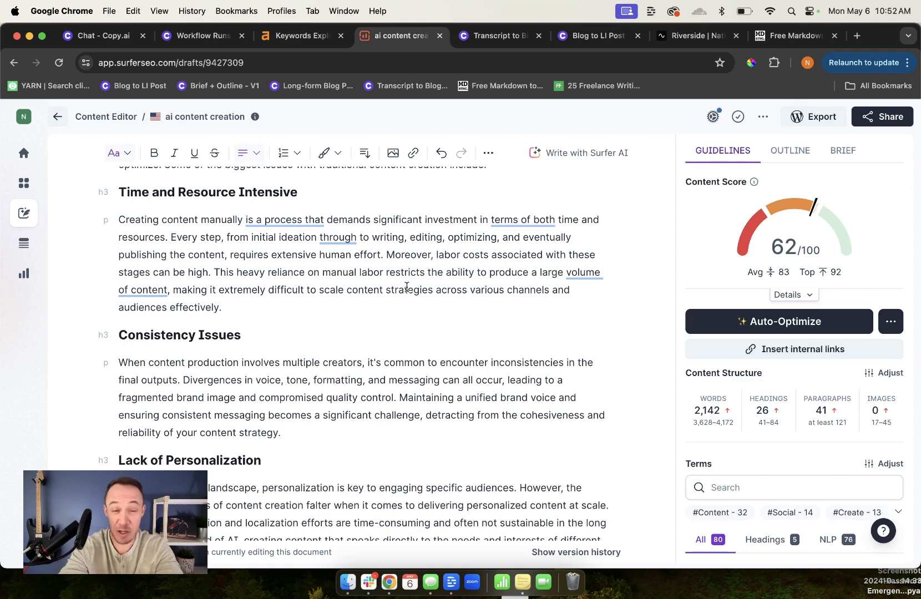
pyautogui.scroll(-2, 406, 287)
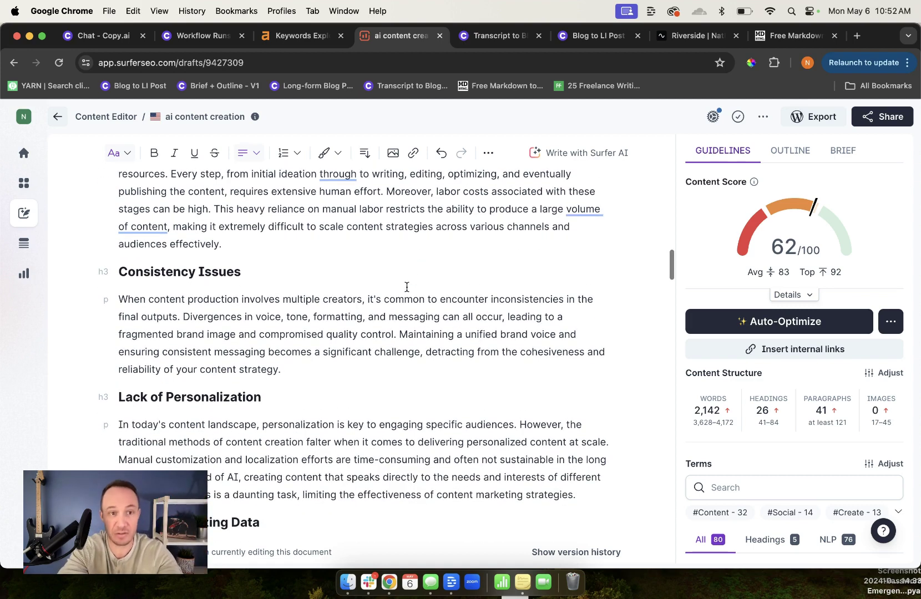
pyautogui.scroll(15, 406, 287)
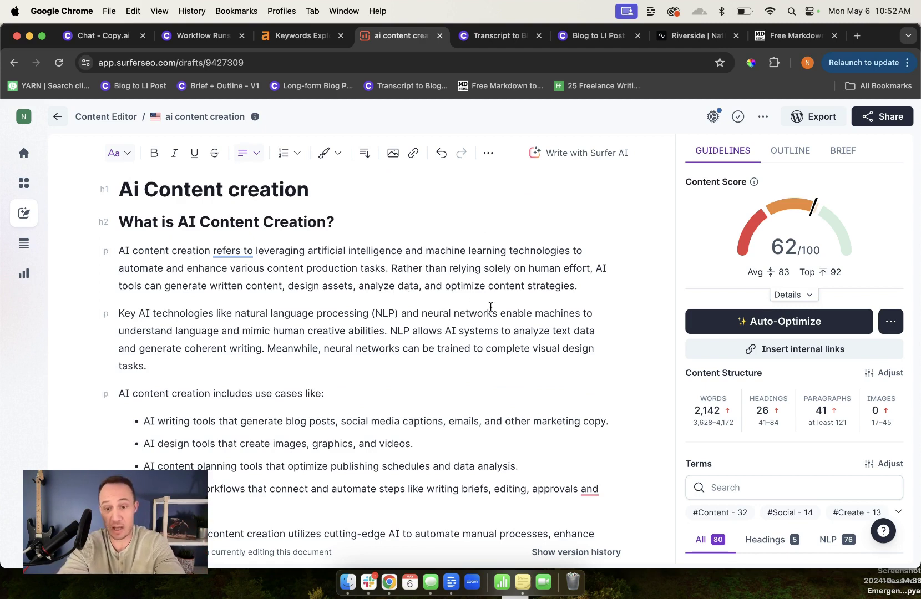
pyautogui.scroll(-5, 726, 370)
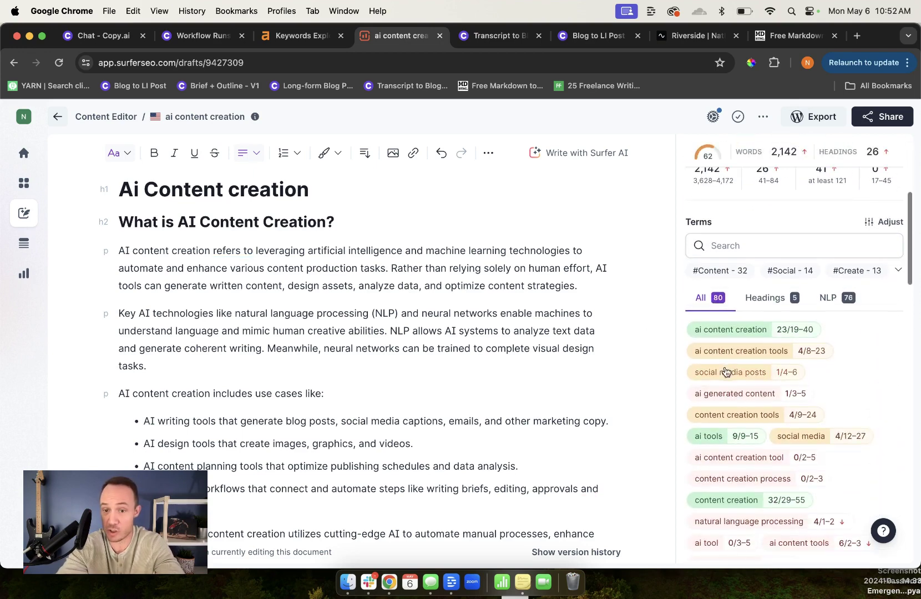
pyautogui.scroll(-5, 731, 401)
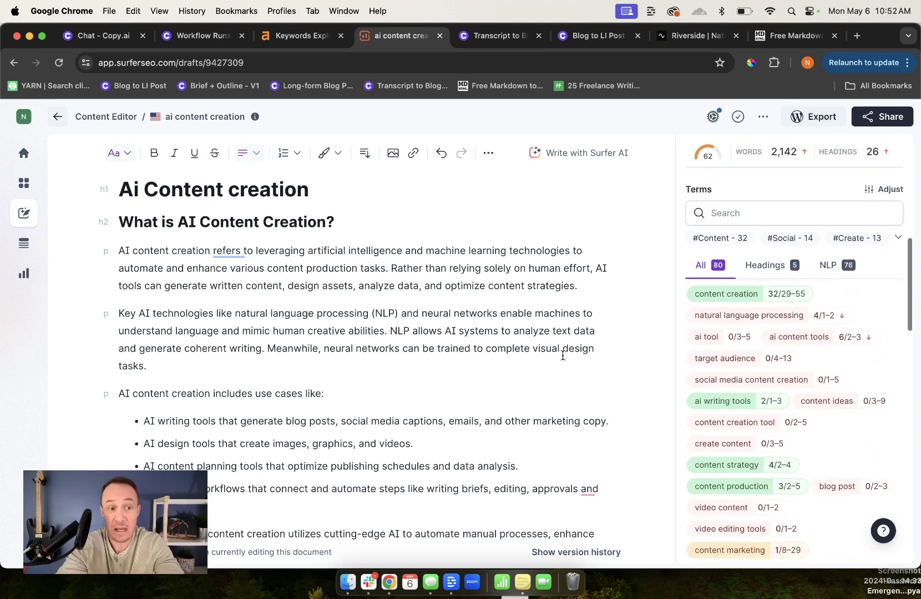
pyautogui.scroll(-1, 563, 356)
pyautogui.scroll(-10, 563, 355)
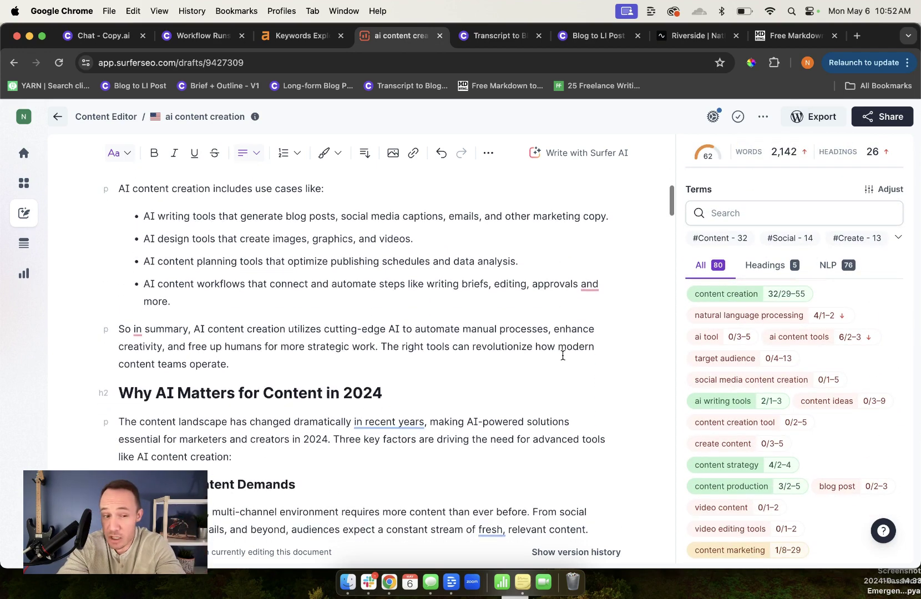
pyautogui.scroll(-1, 563, 355)
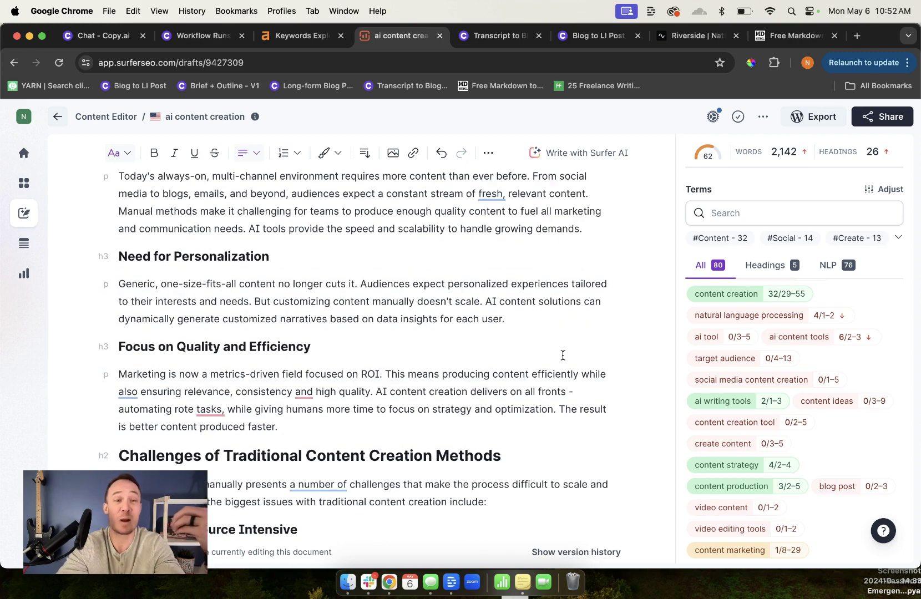
pyautogui.scroll(-2, 563, 355)
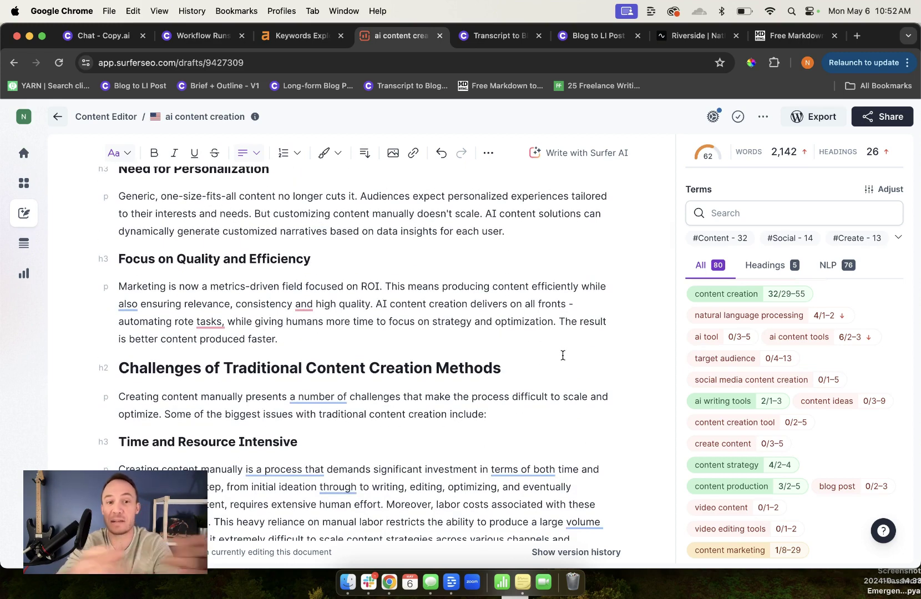